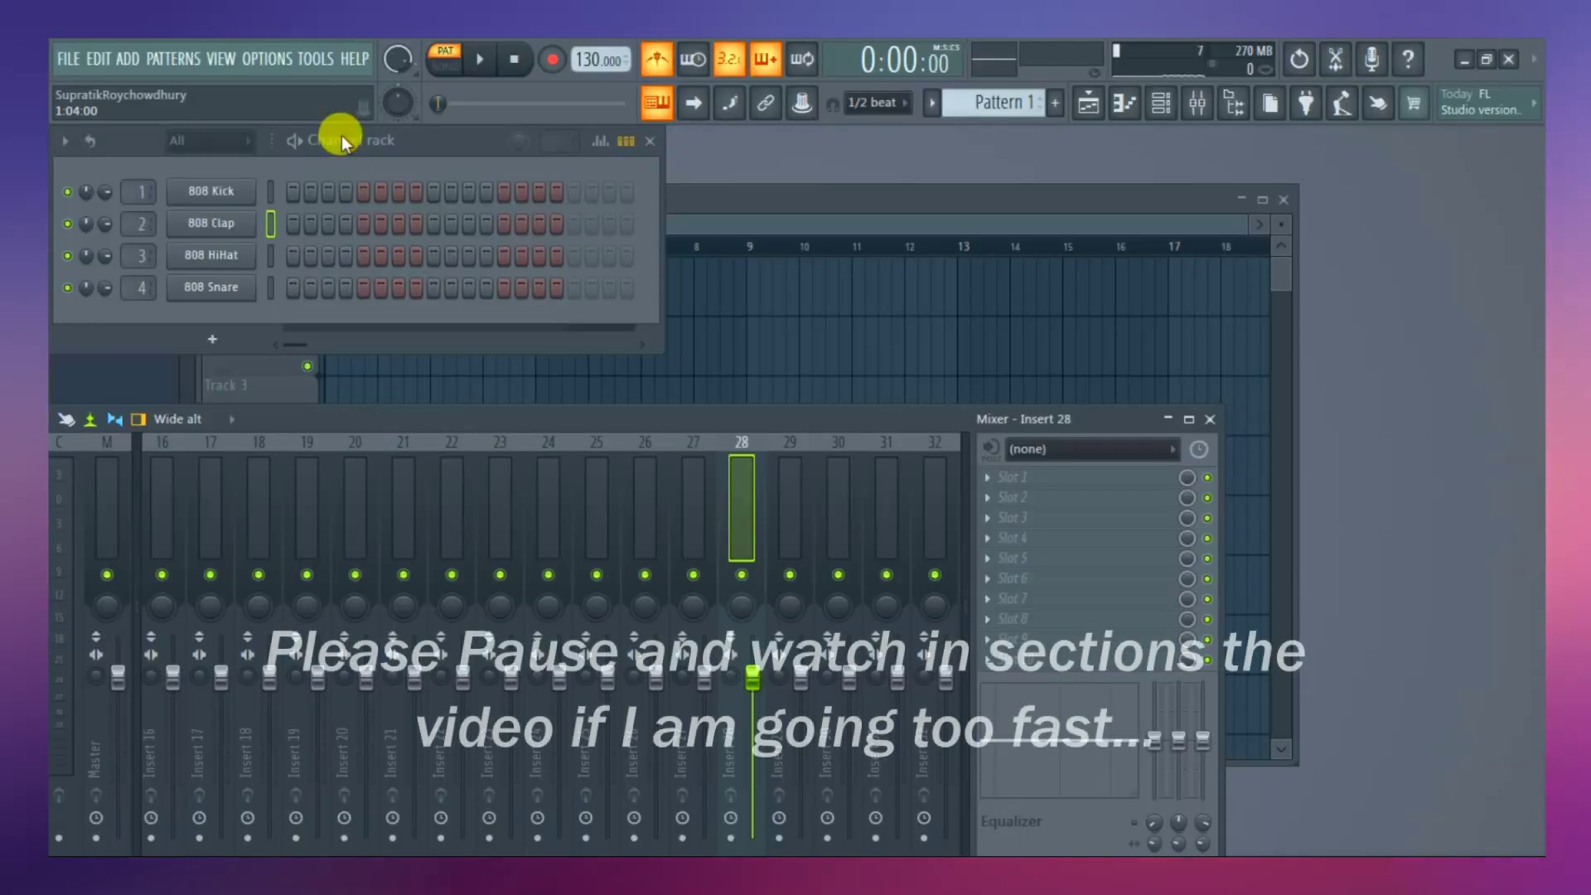
Open the file settings and go to the user data folder location.
left_click(278, 60)
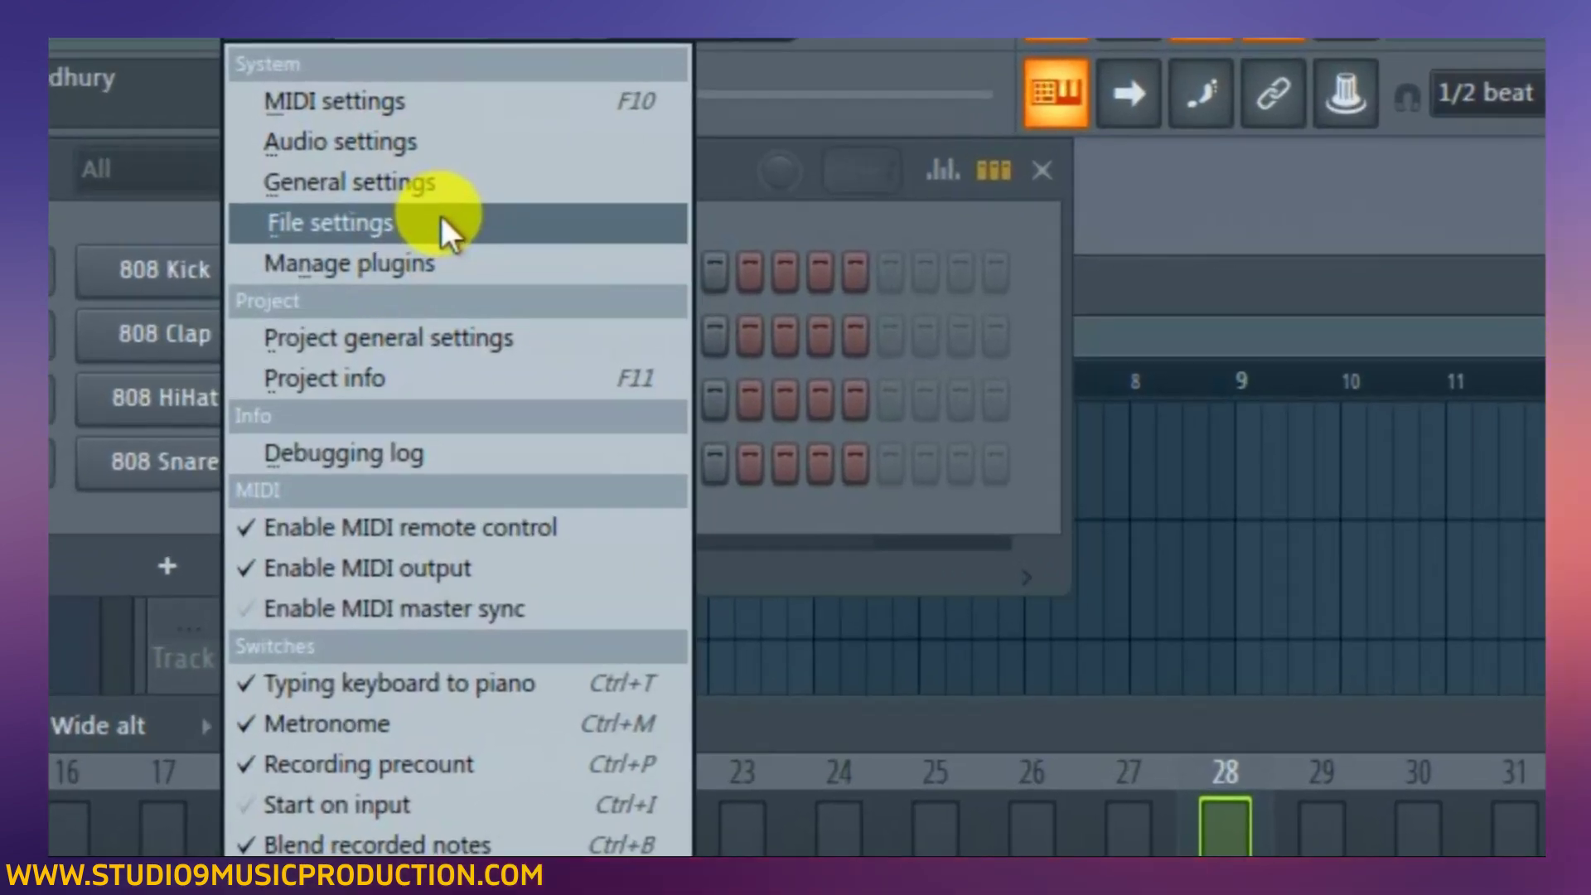
left_click(427, 212)
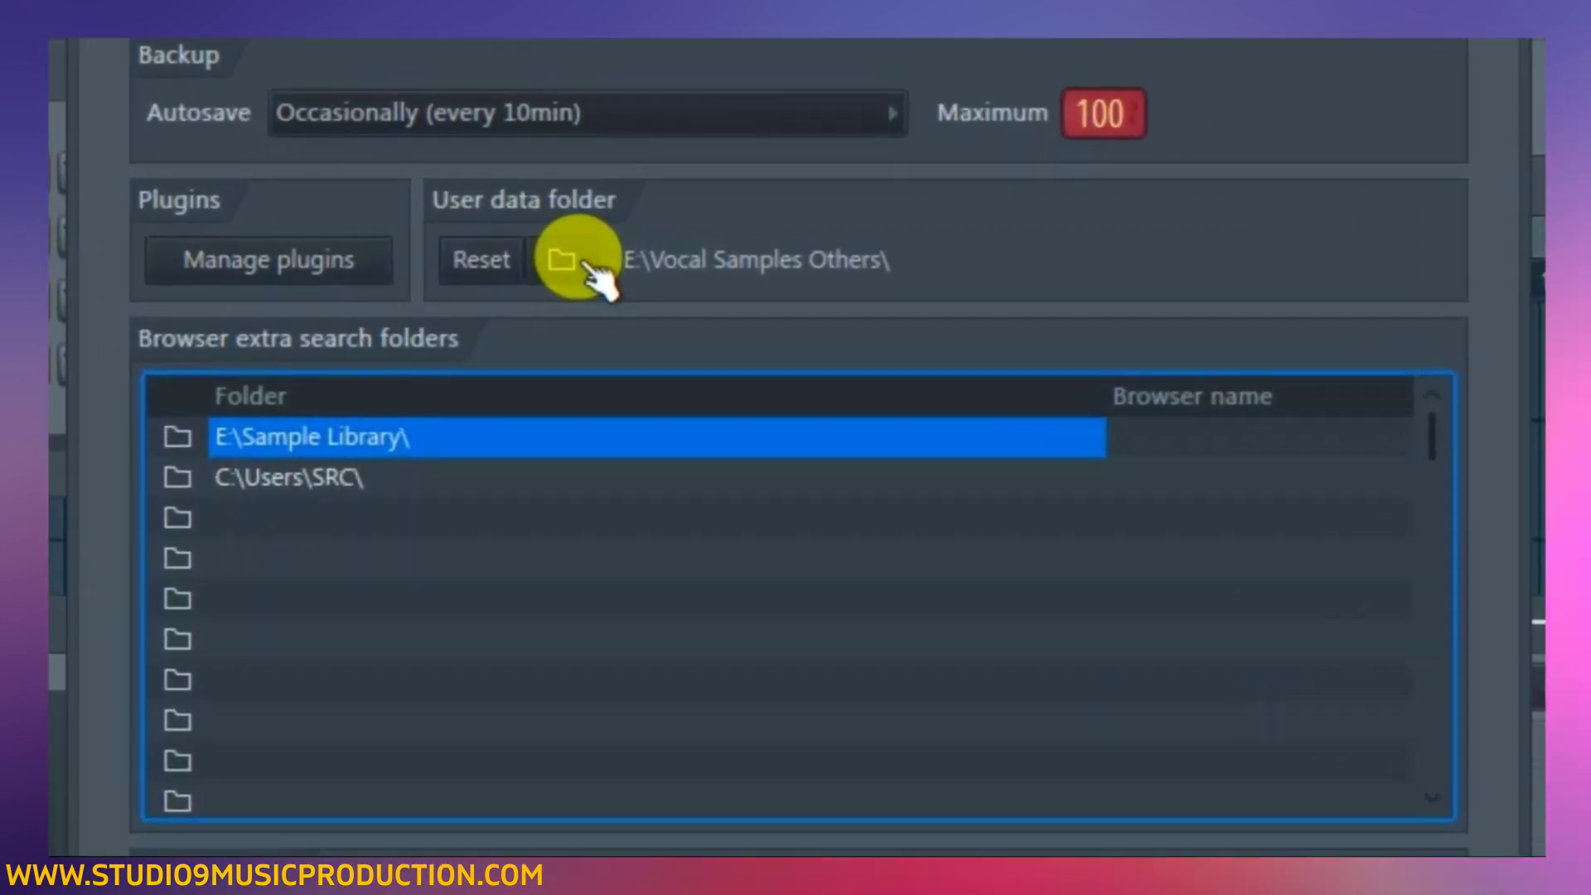
left_click(576, 263)
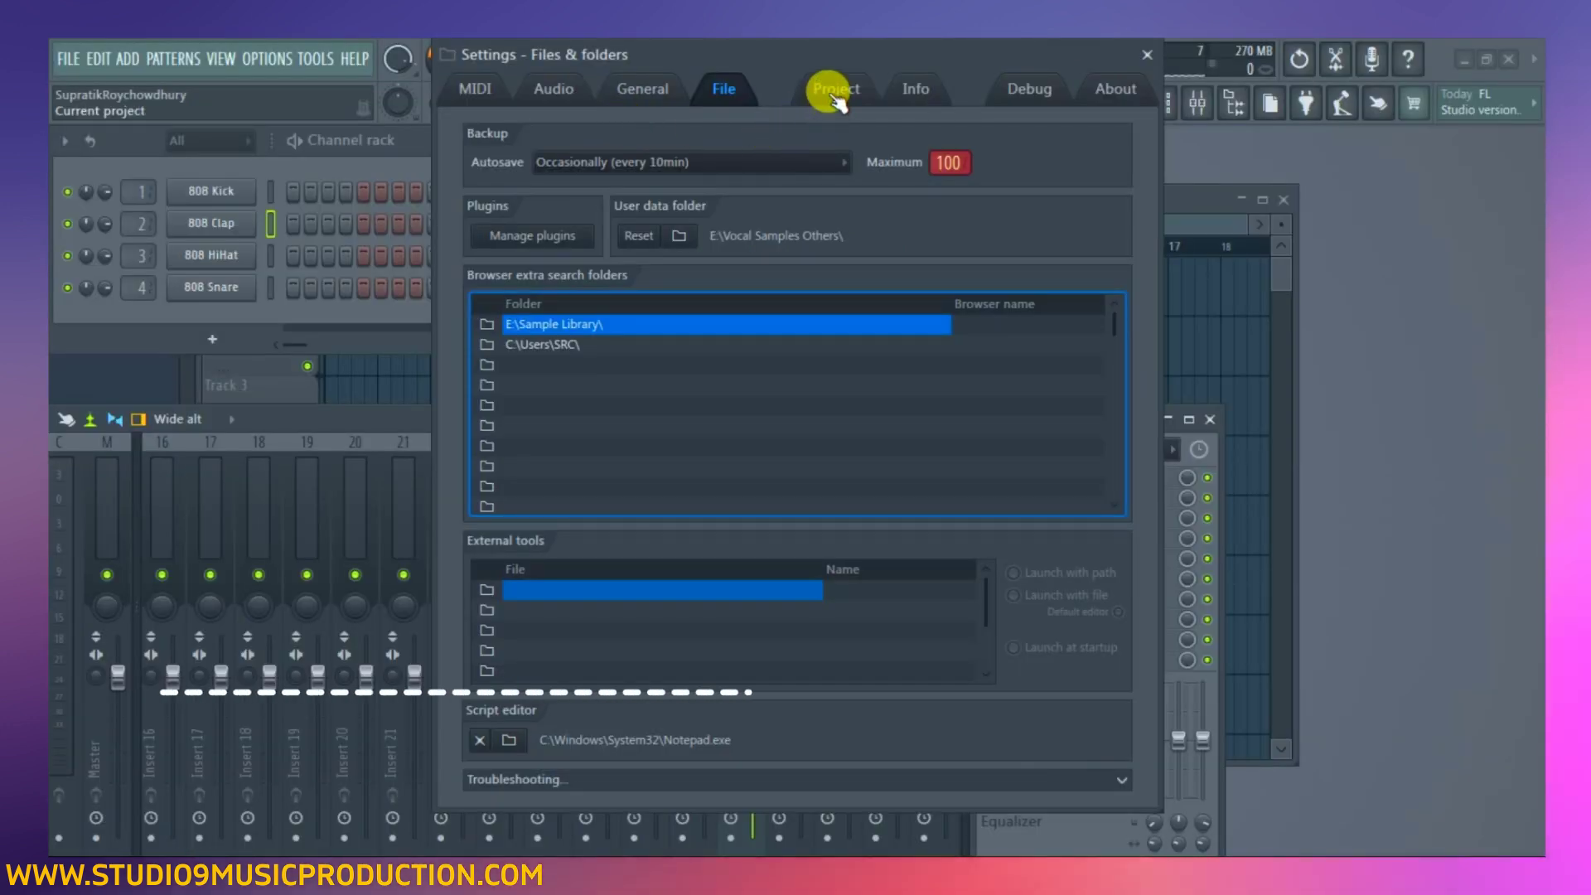
Set the project's time signature numerator to 3 and close the settings.
left_click(835, 90)
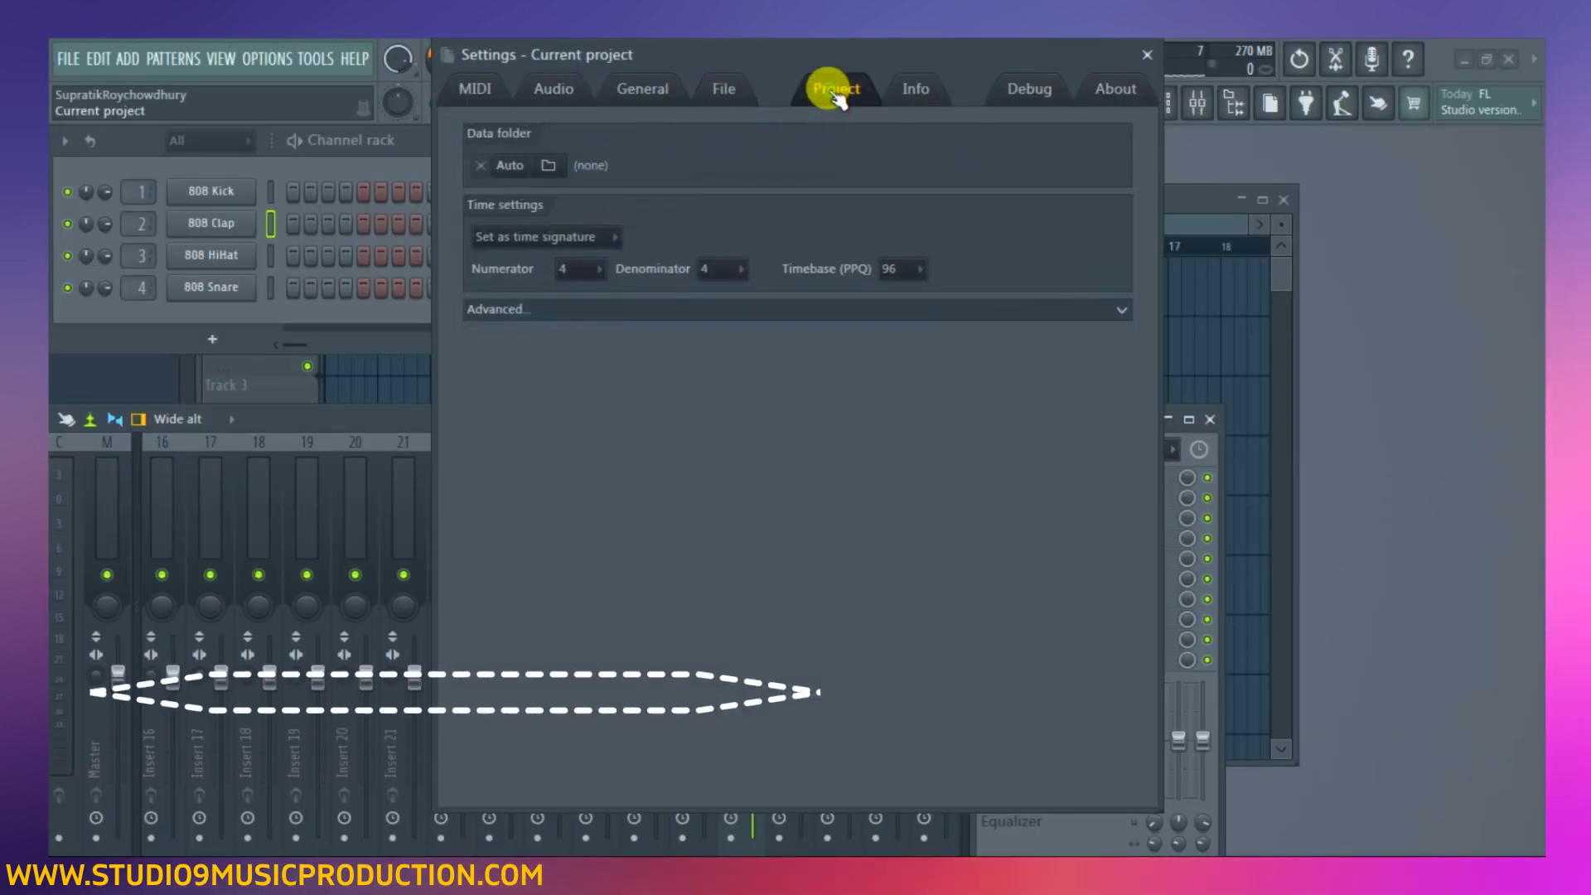
left_click(590, 263)
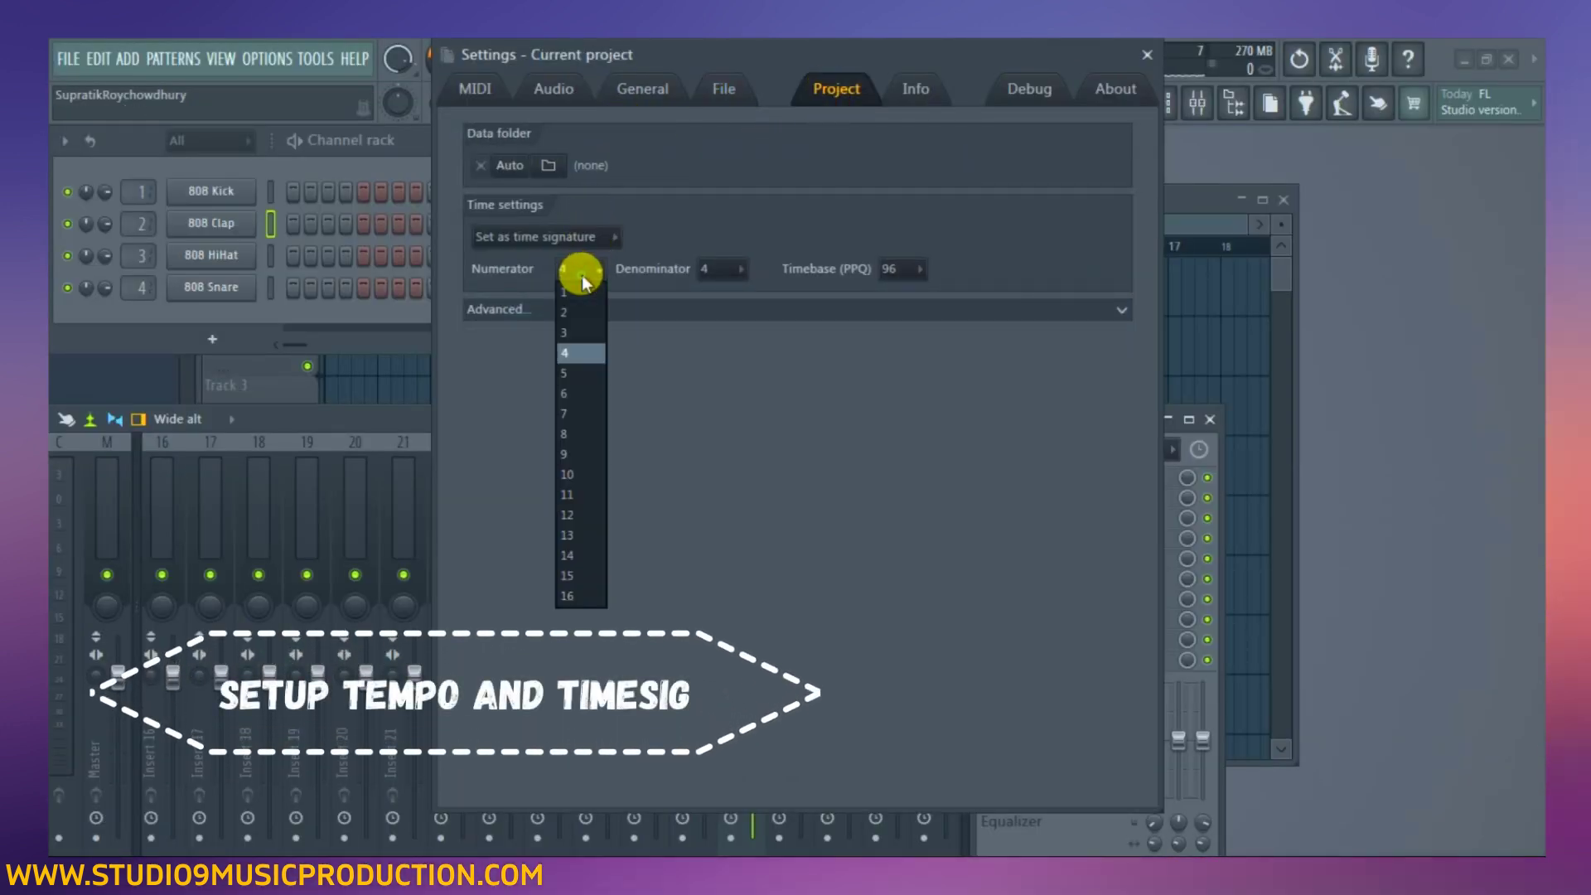
left_click(587, 336)
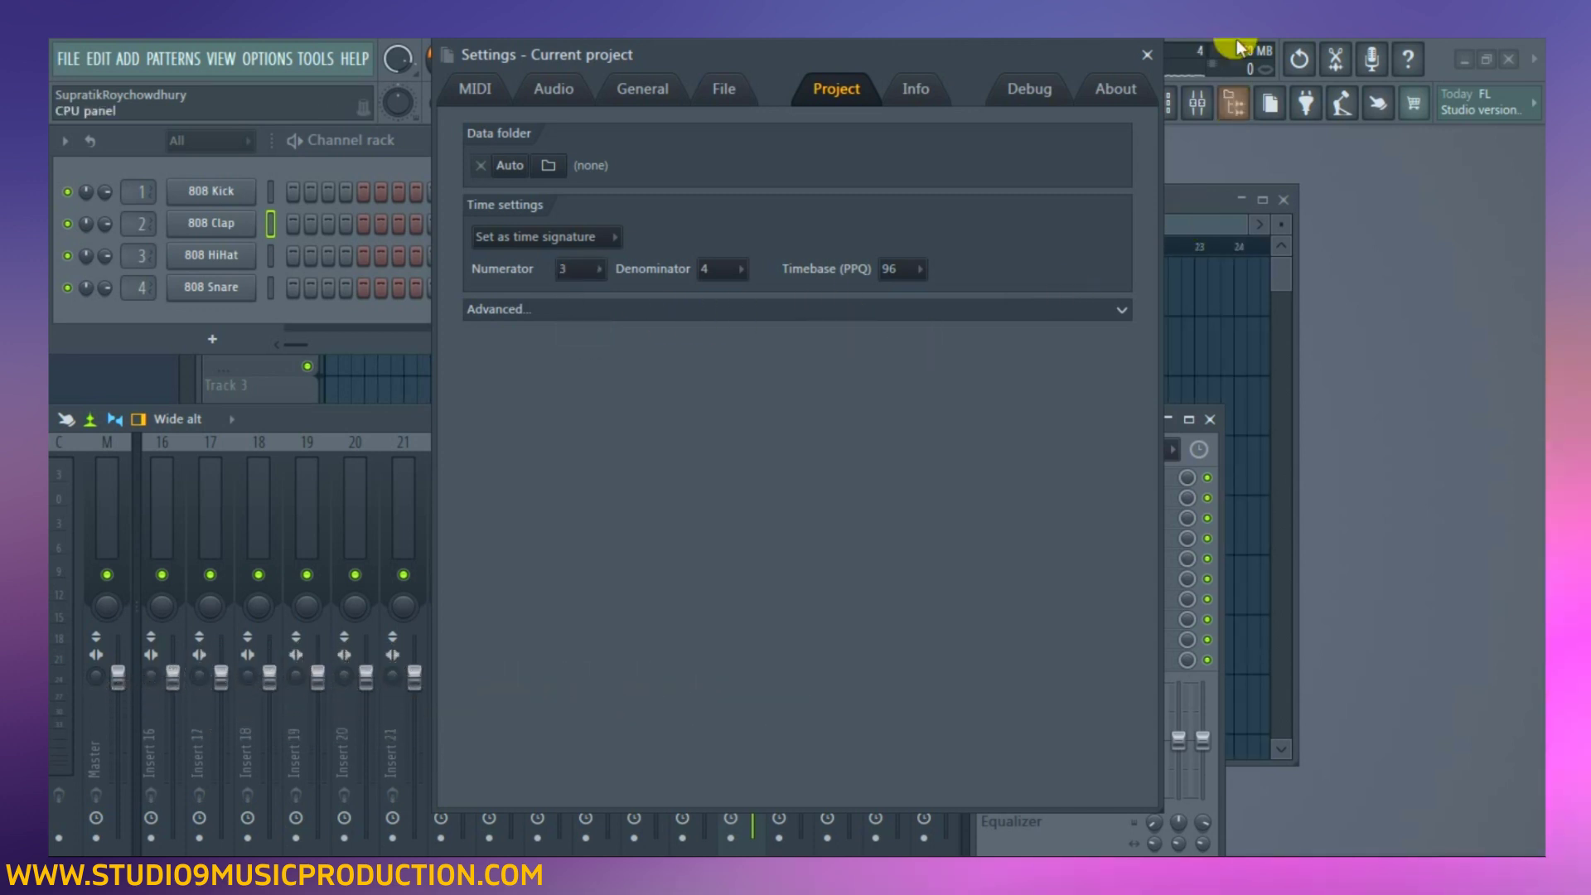
left_click(1147, 55)
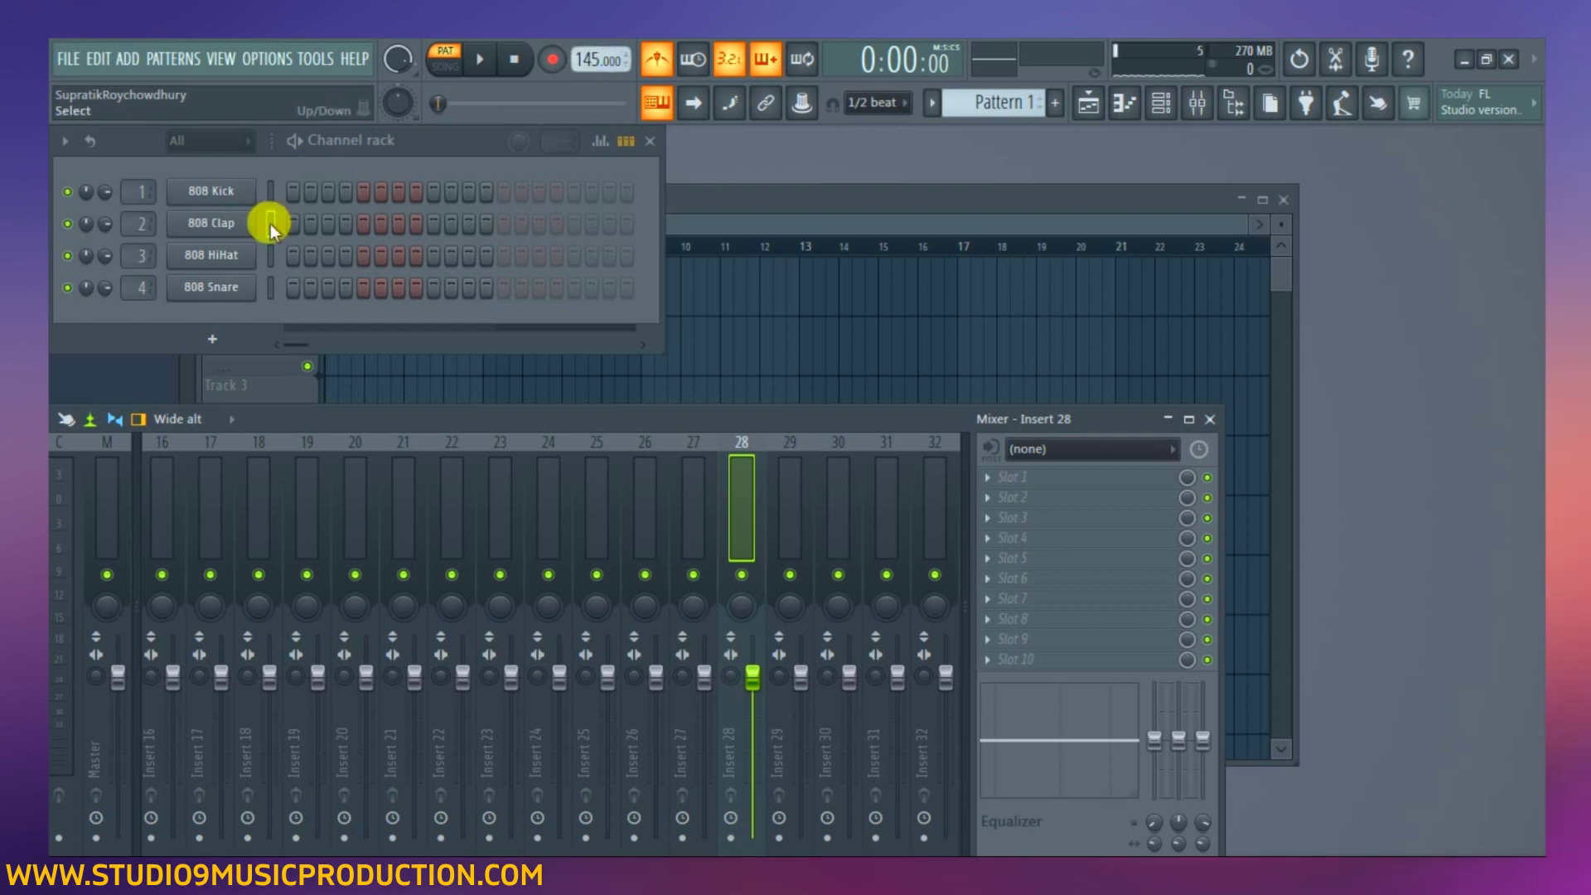
Search the generator plugins for "ssd", insert SSDSampler5 as a new channel, and reposition its window.
right_click(225, 224)
mouse_move(400, 390)
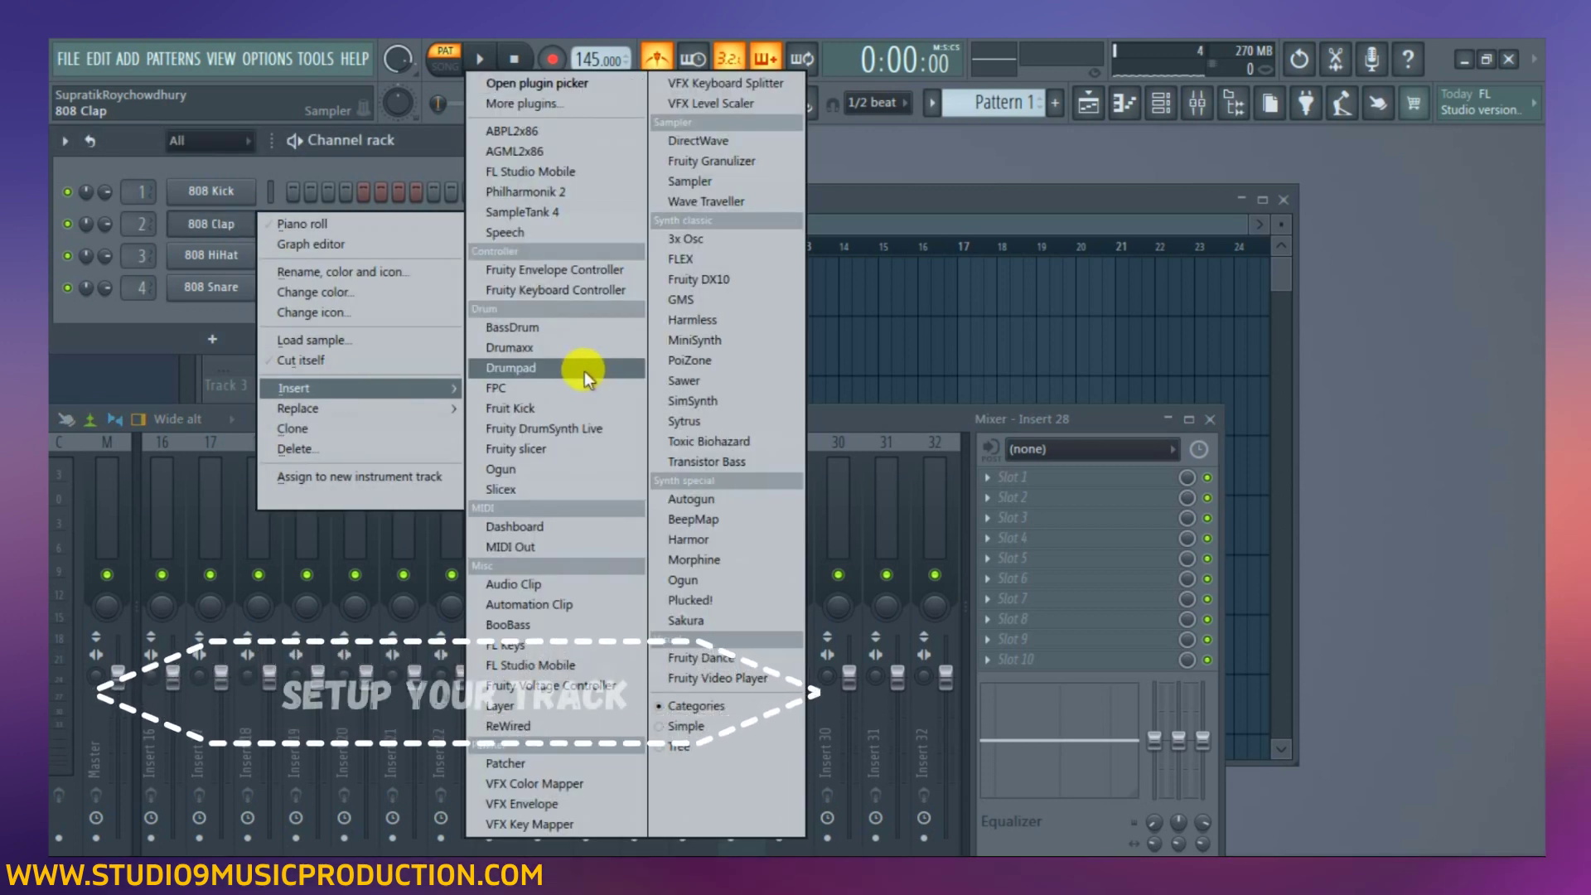
left_click(630, 104)
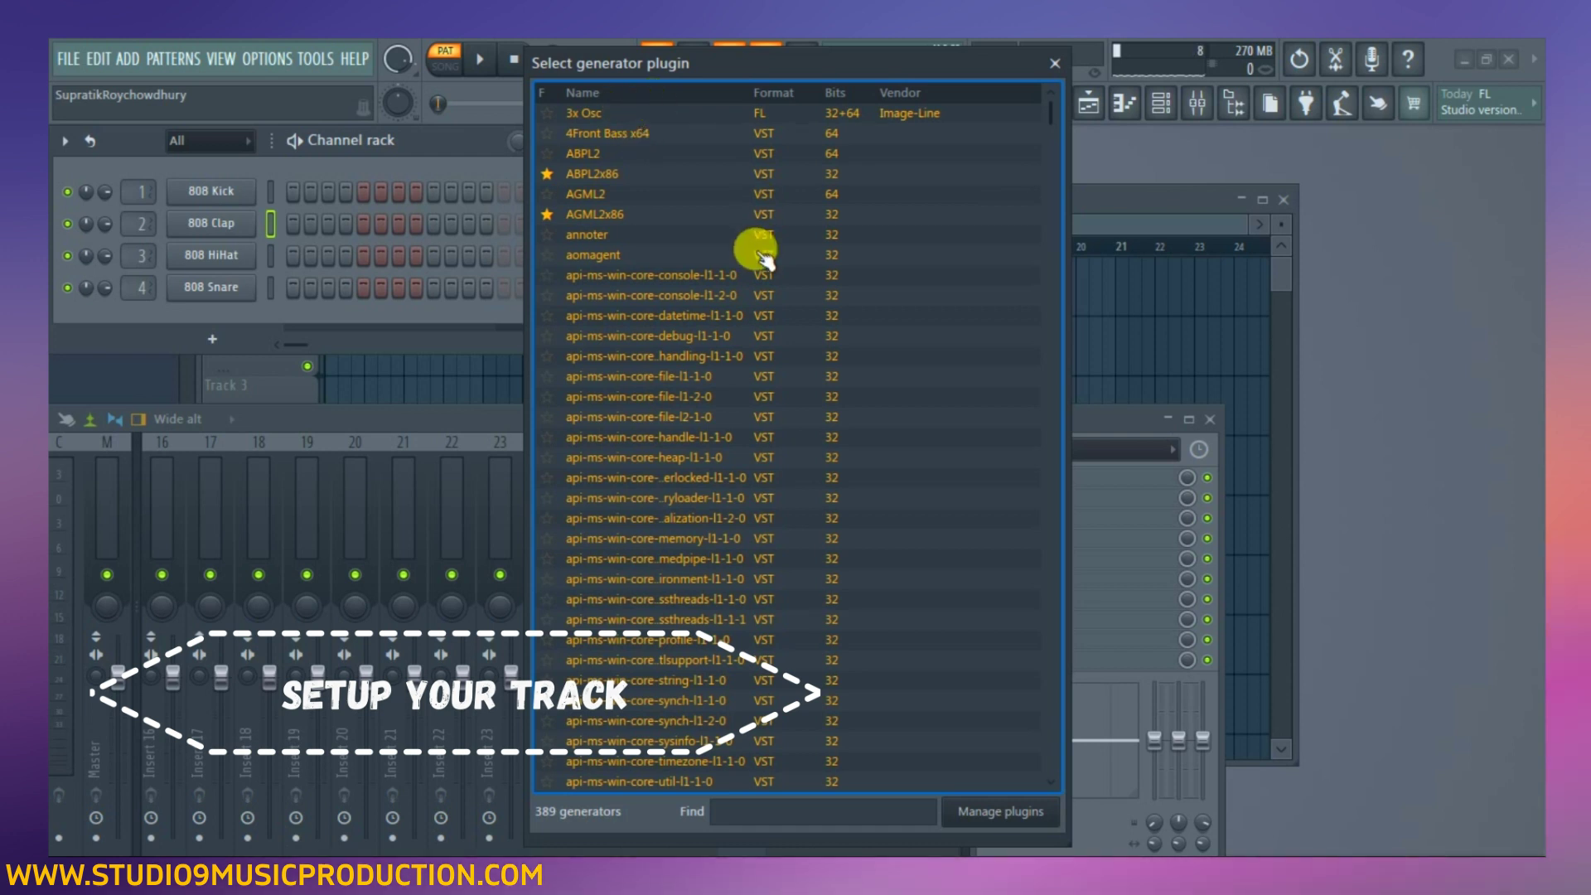
left_click(846, 812)
type("ssd")
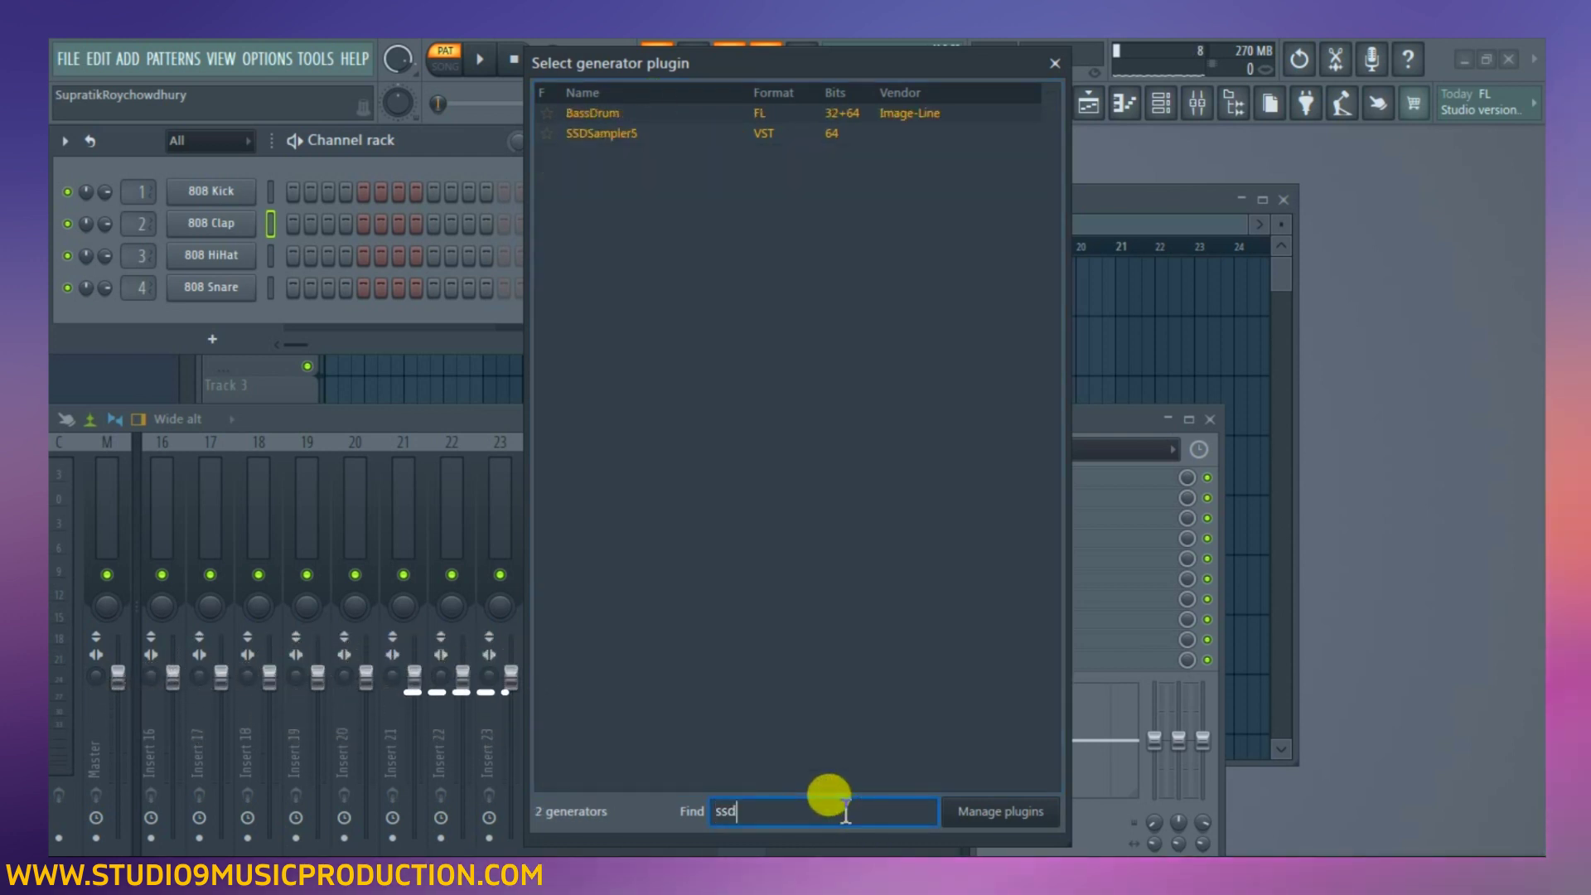
double_click(623, 133)
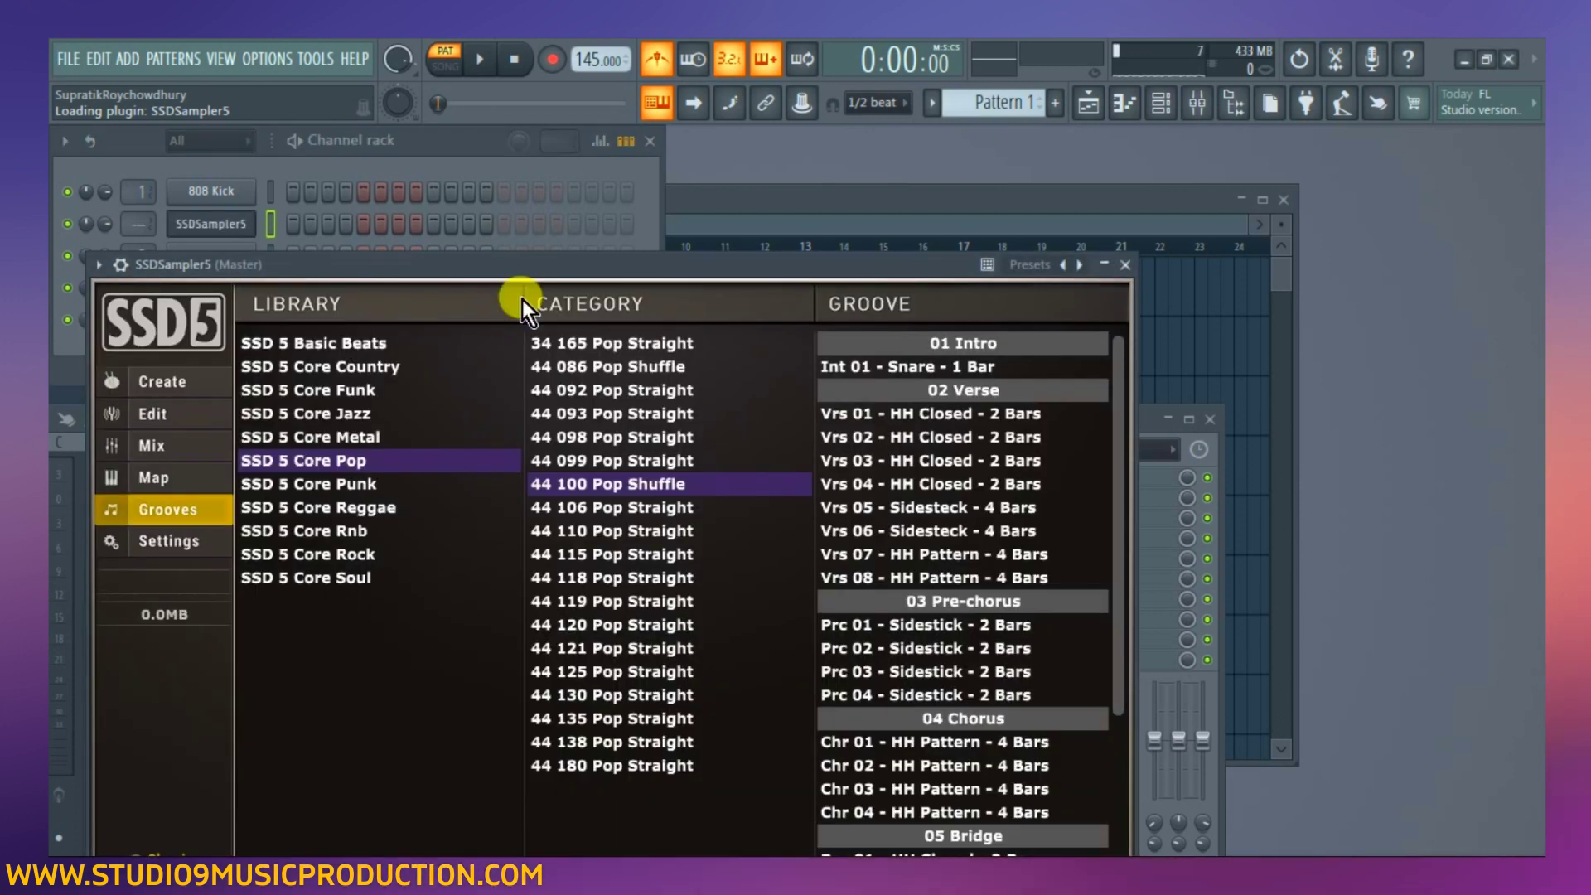
left_click_drag(534, 272, 565, 167)
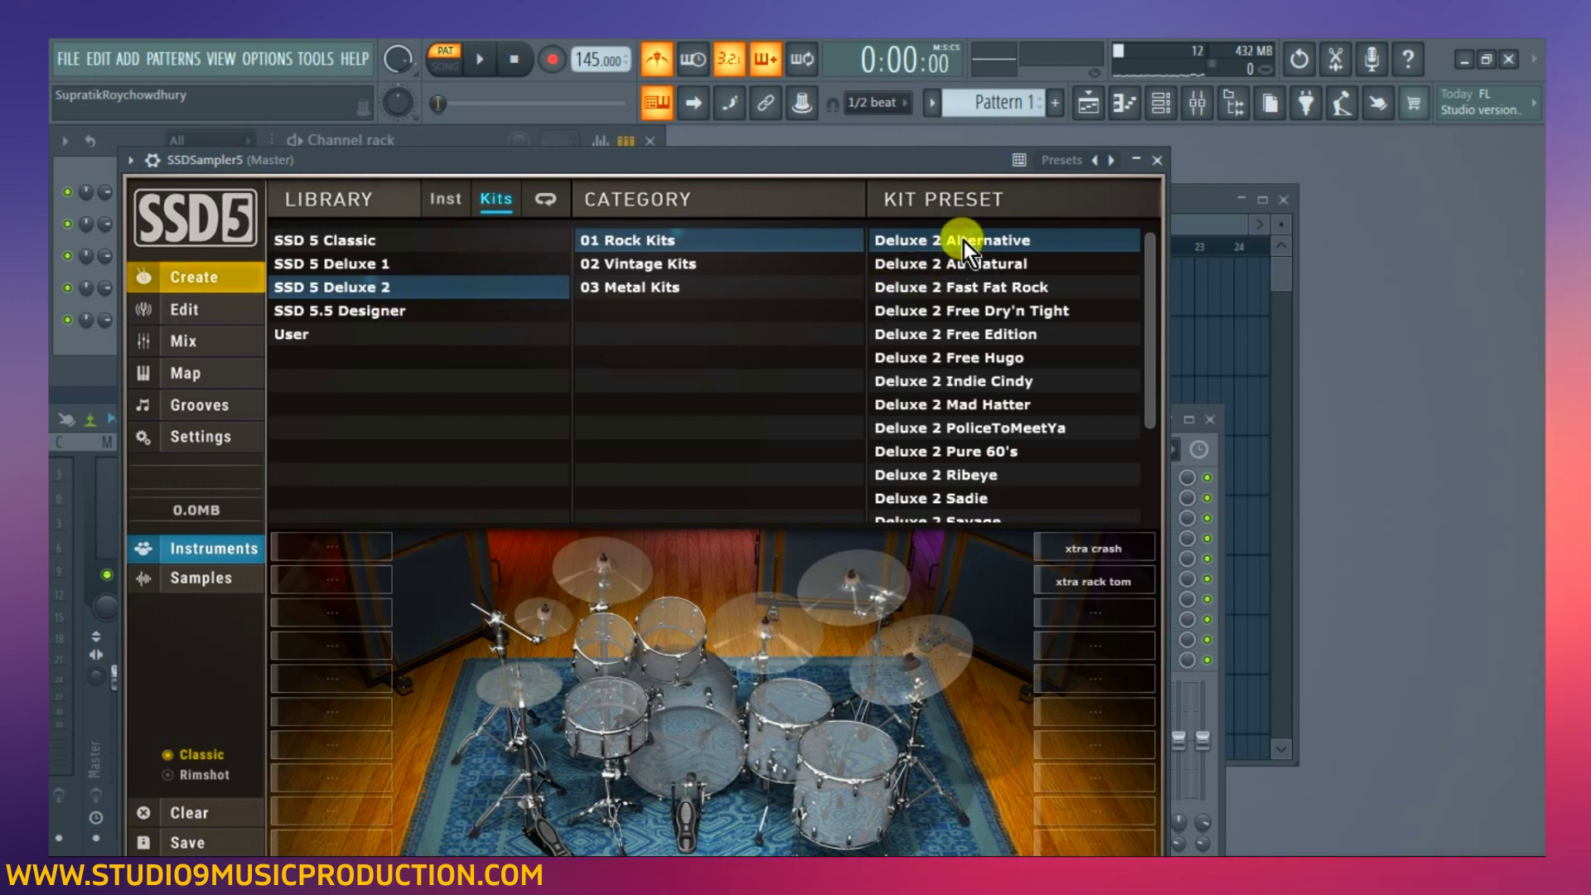
Audition the 34 165 Pop Straight grooves in SSDSampler5, finishing on the chorus groove Chr 02 - HH Pattern - 16 Bars, and stop playback.
left_click(220, 411)
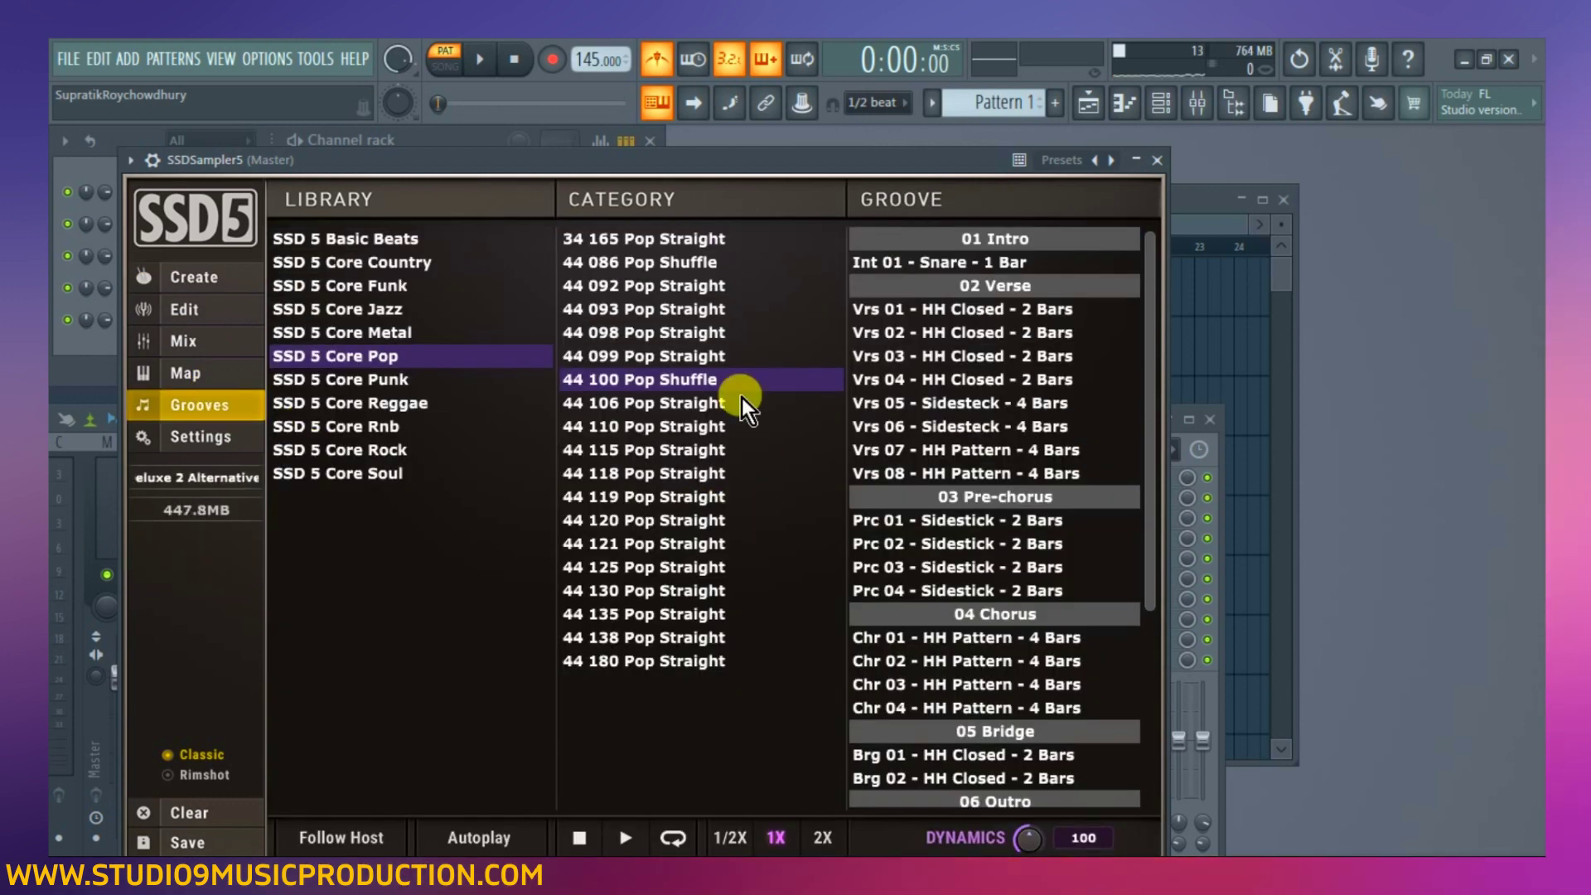
left_click(655, 239)
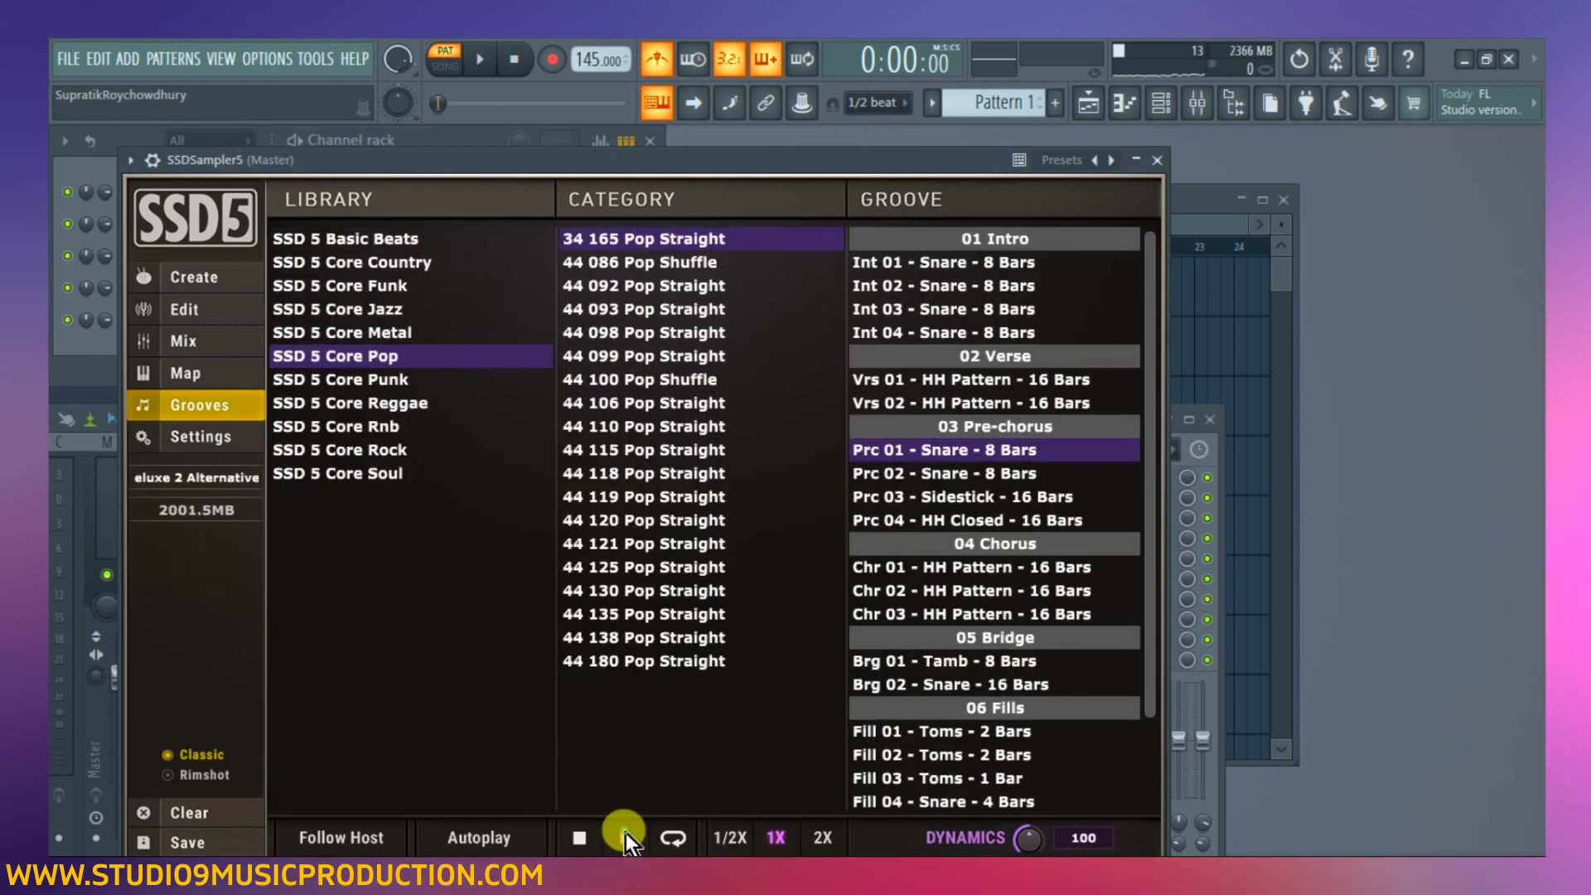
left_click(625, 835)
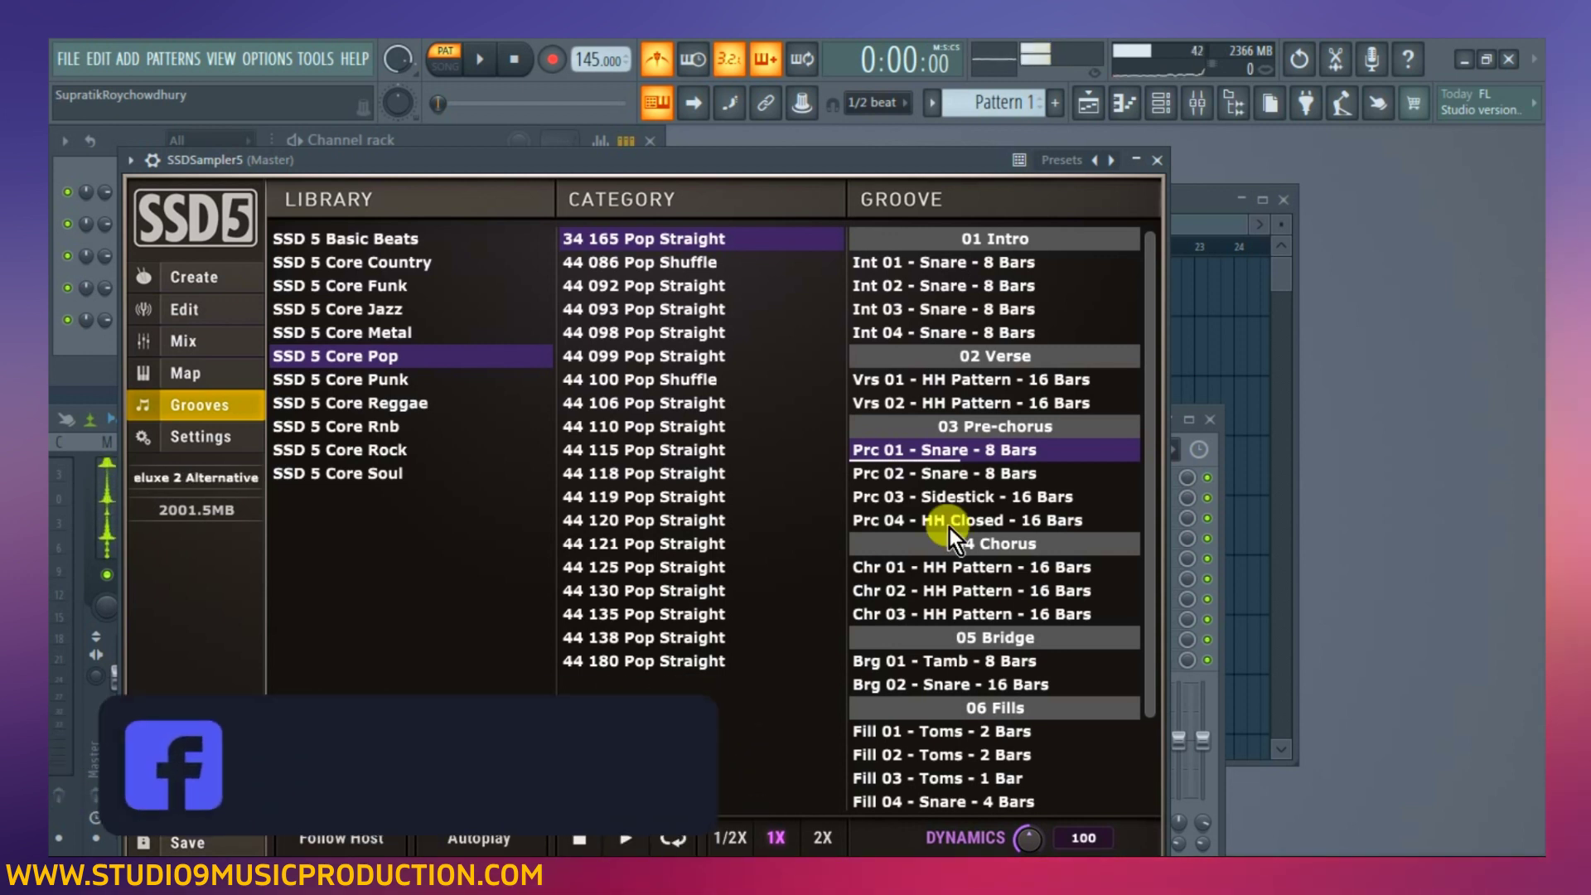
left_click(957, 481)
left_click(879, 590)
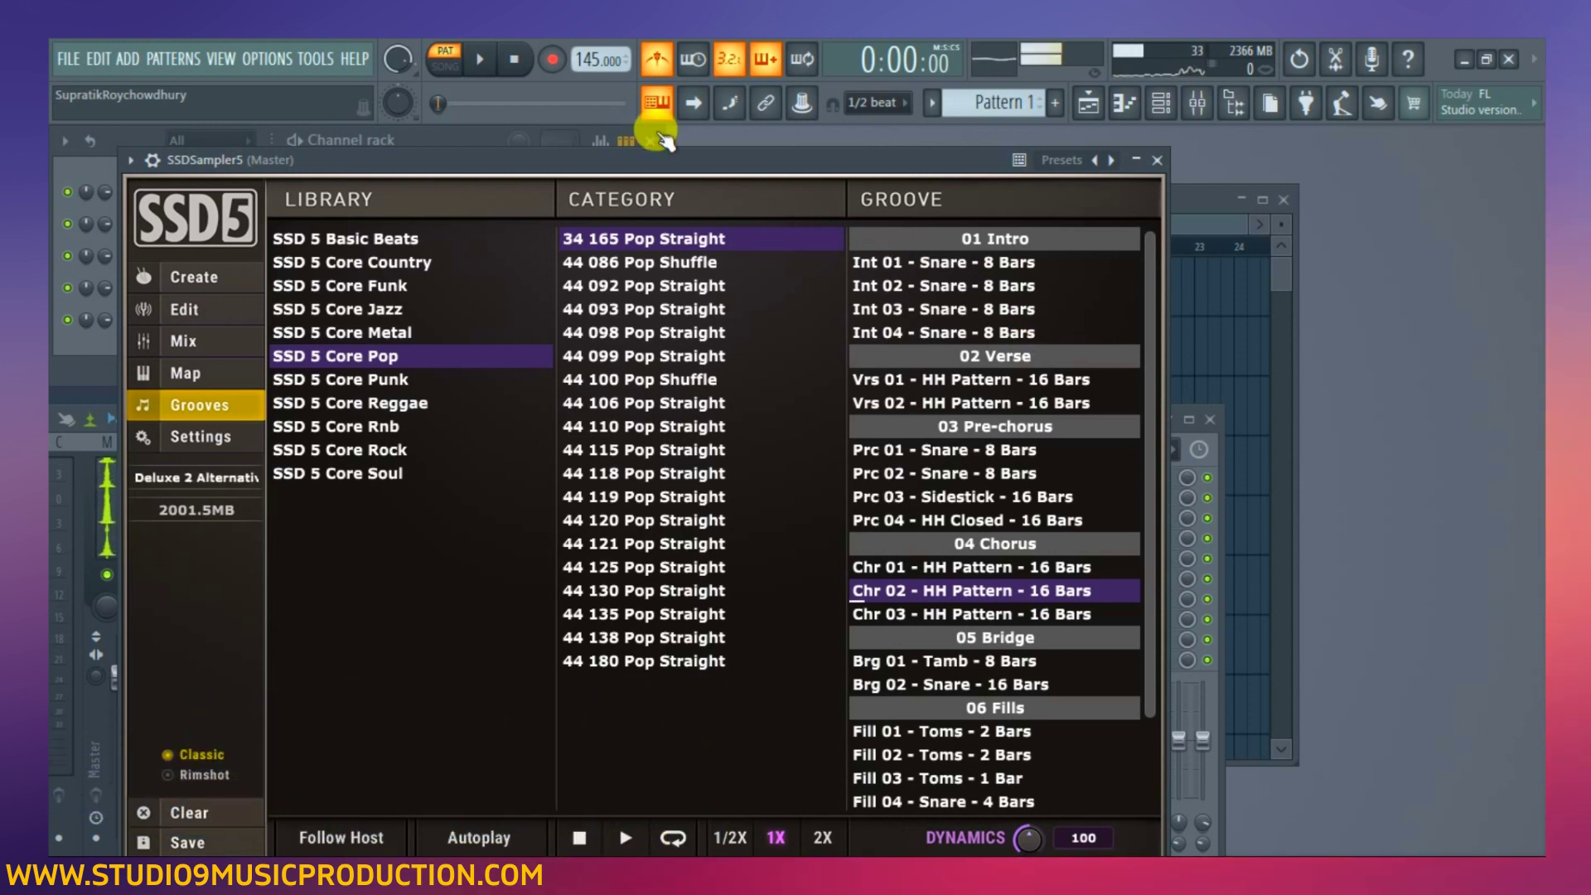
left_click(579, 837)
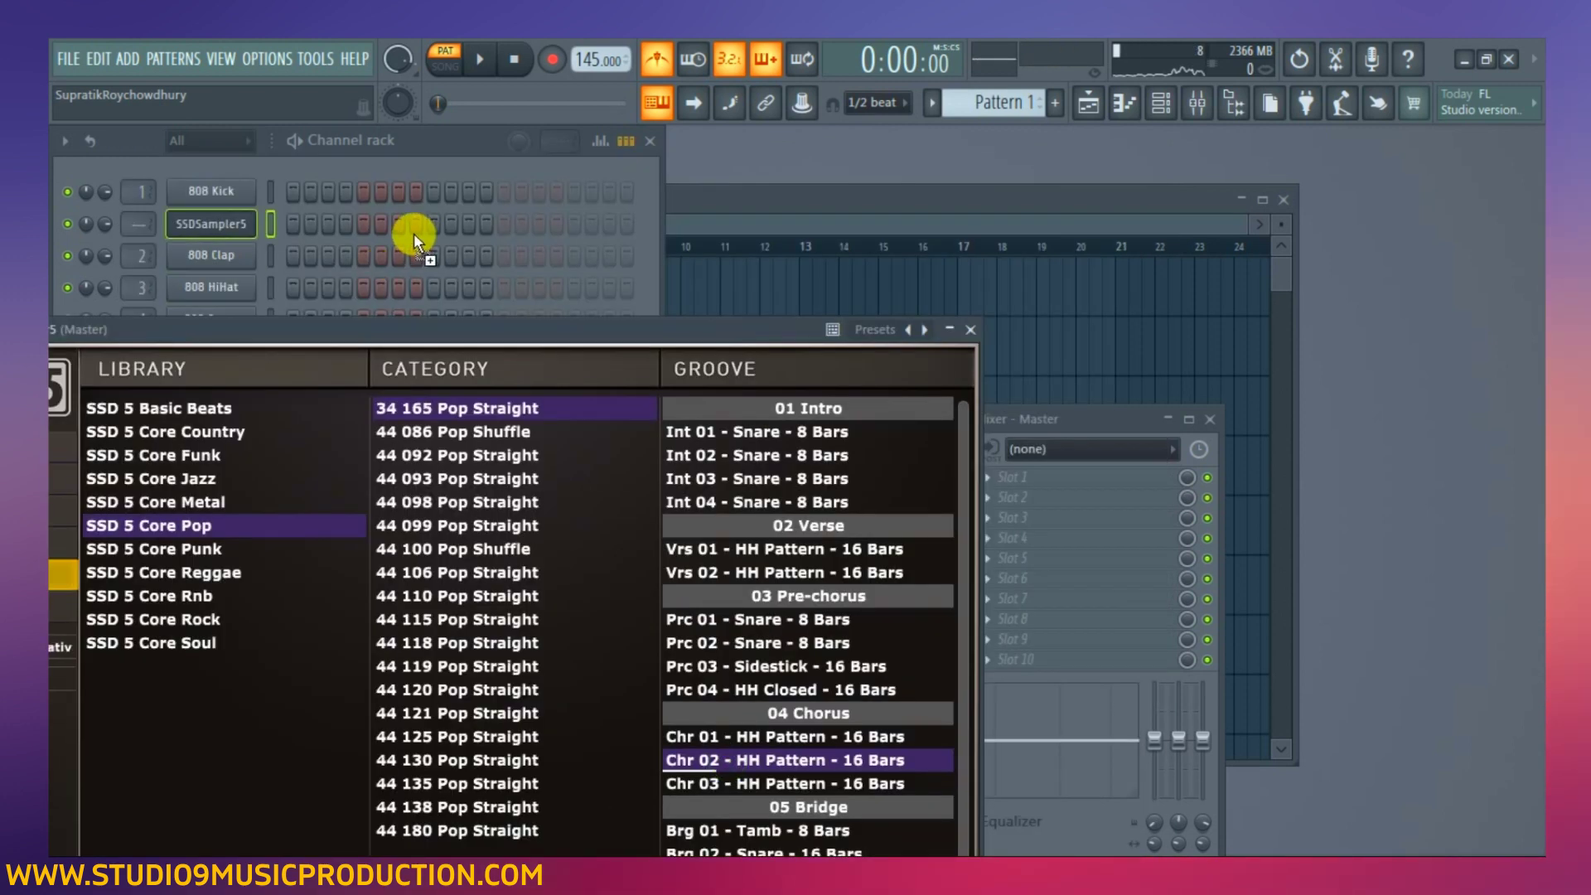
Transfer the Chr 02 groove onto the SSDSampler5 channel and place Pattern 1 at bar 1 of playlist Track 1.
left_click_drag(414, 232, 415, 232)
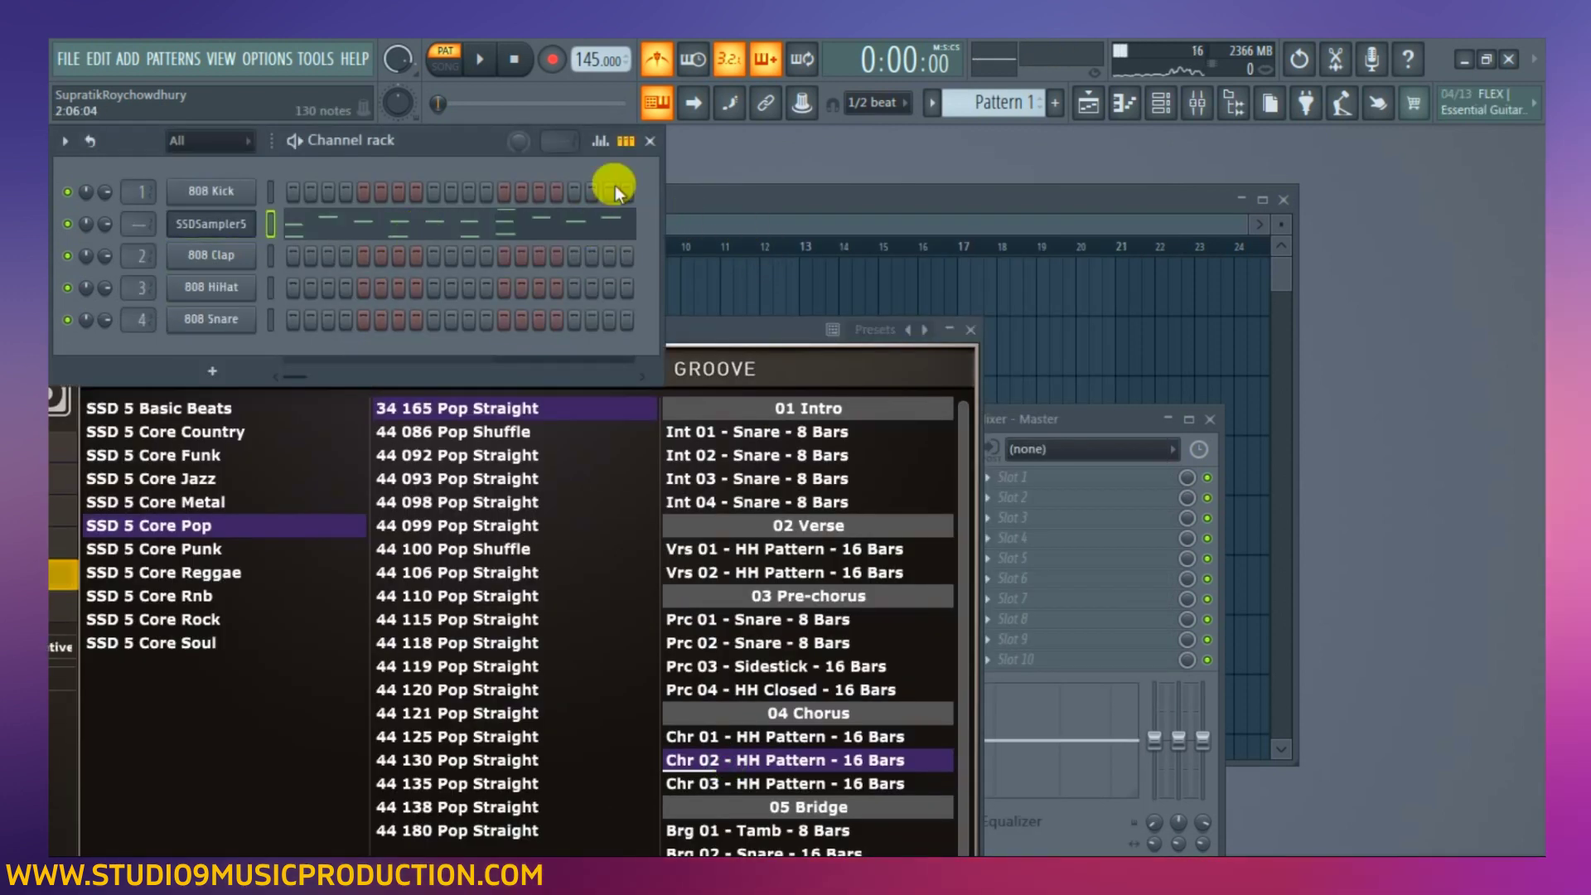
left_click(625, 142)
left_click(689, 202)
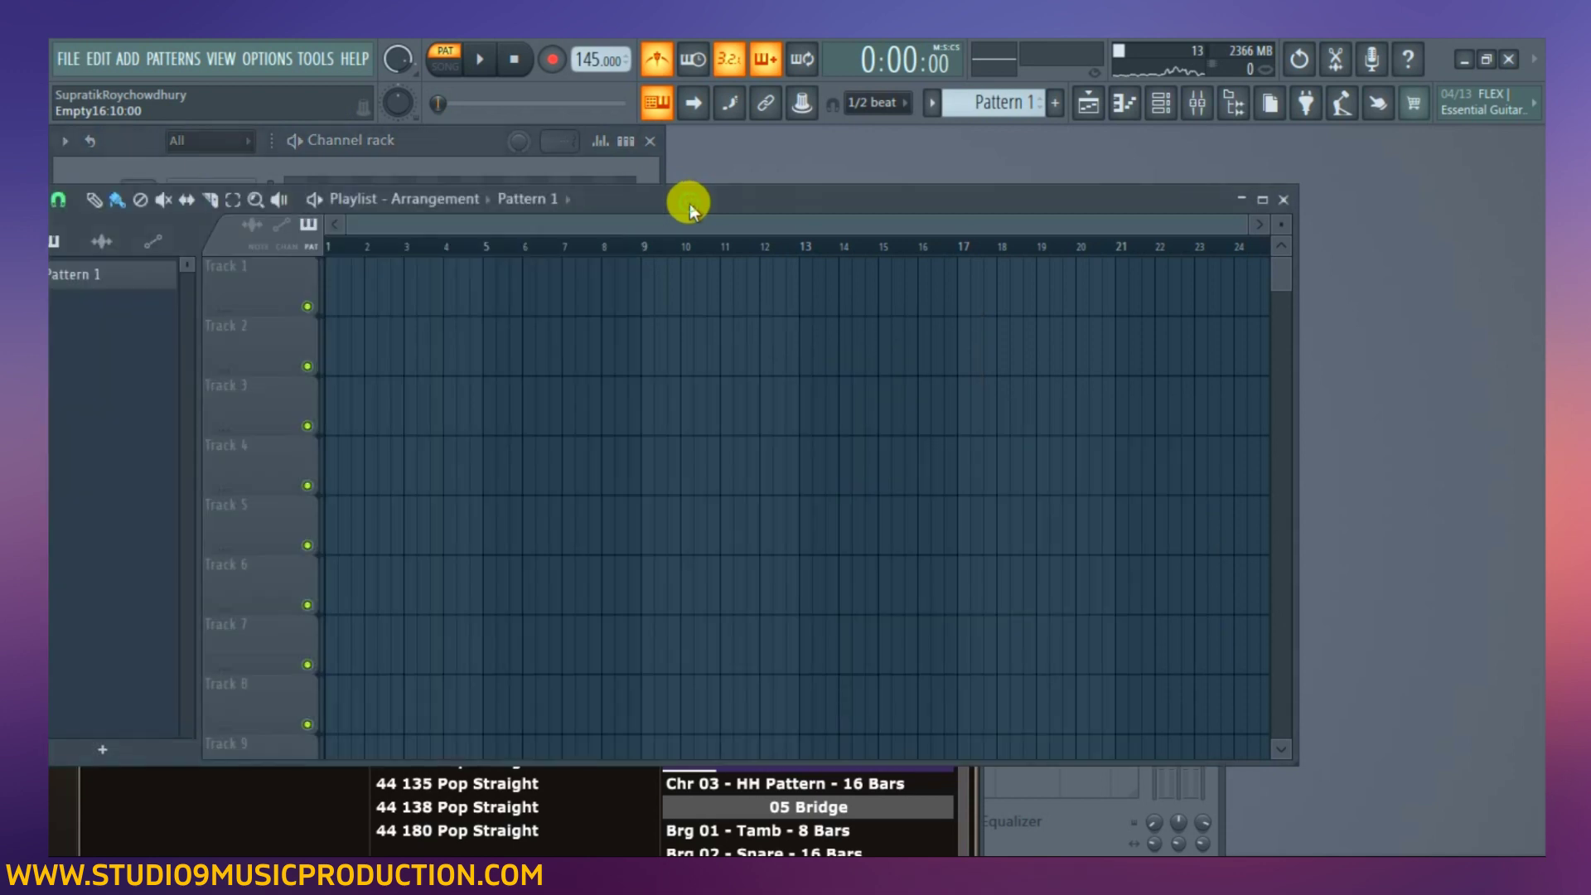
left_click(336, 300)
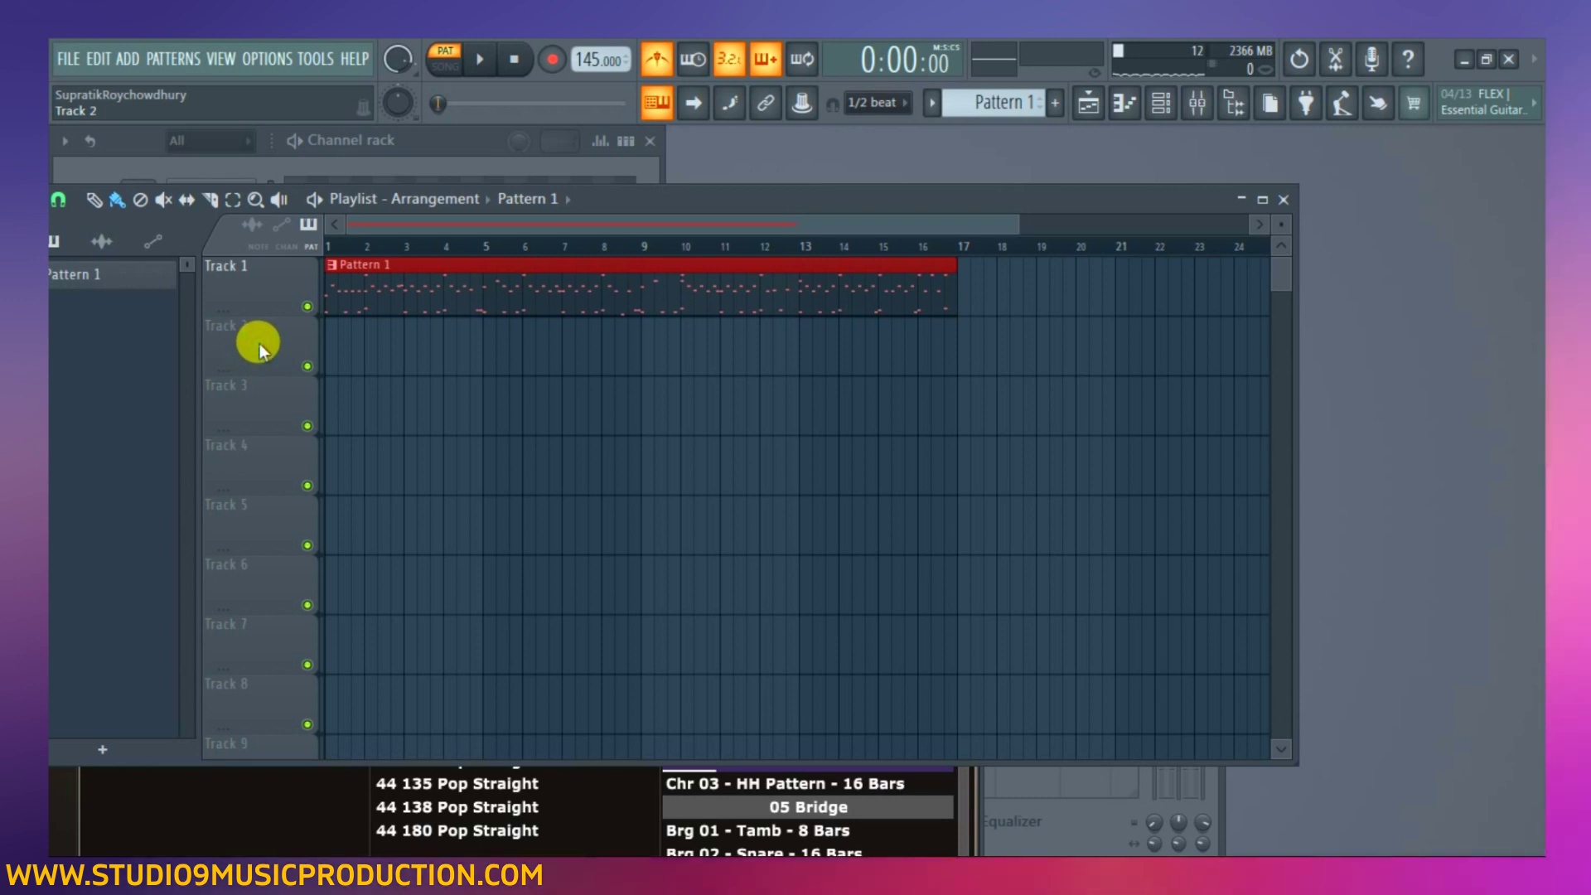
Make playlist Track 2 an audio track linked to mixer Insert 2.
right_click(260, 346)
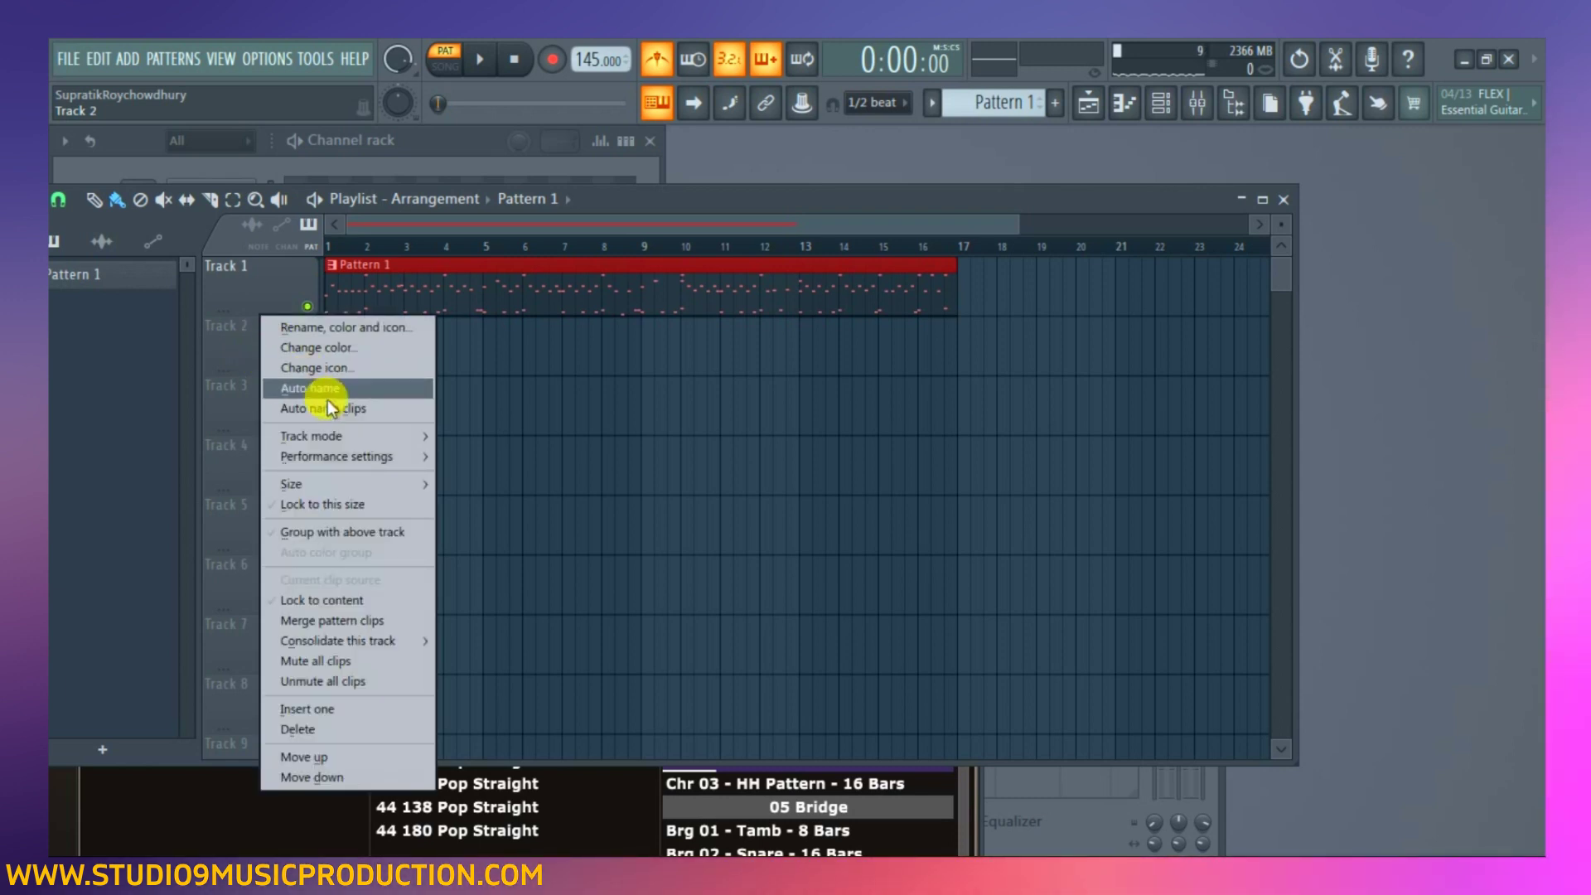
mouse_move(341, 436)
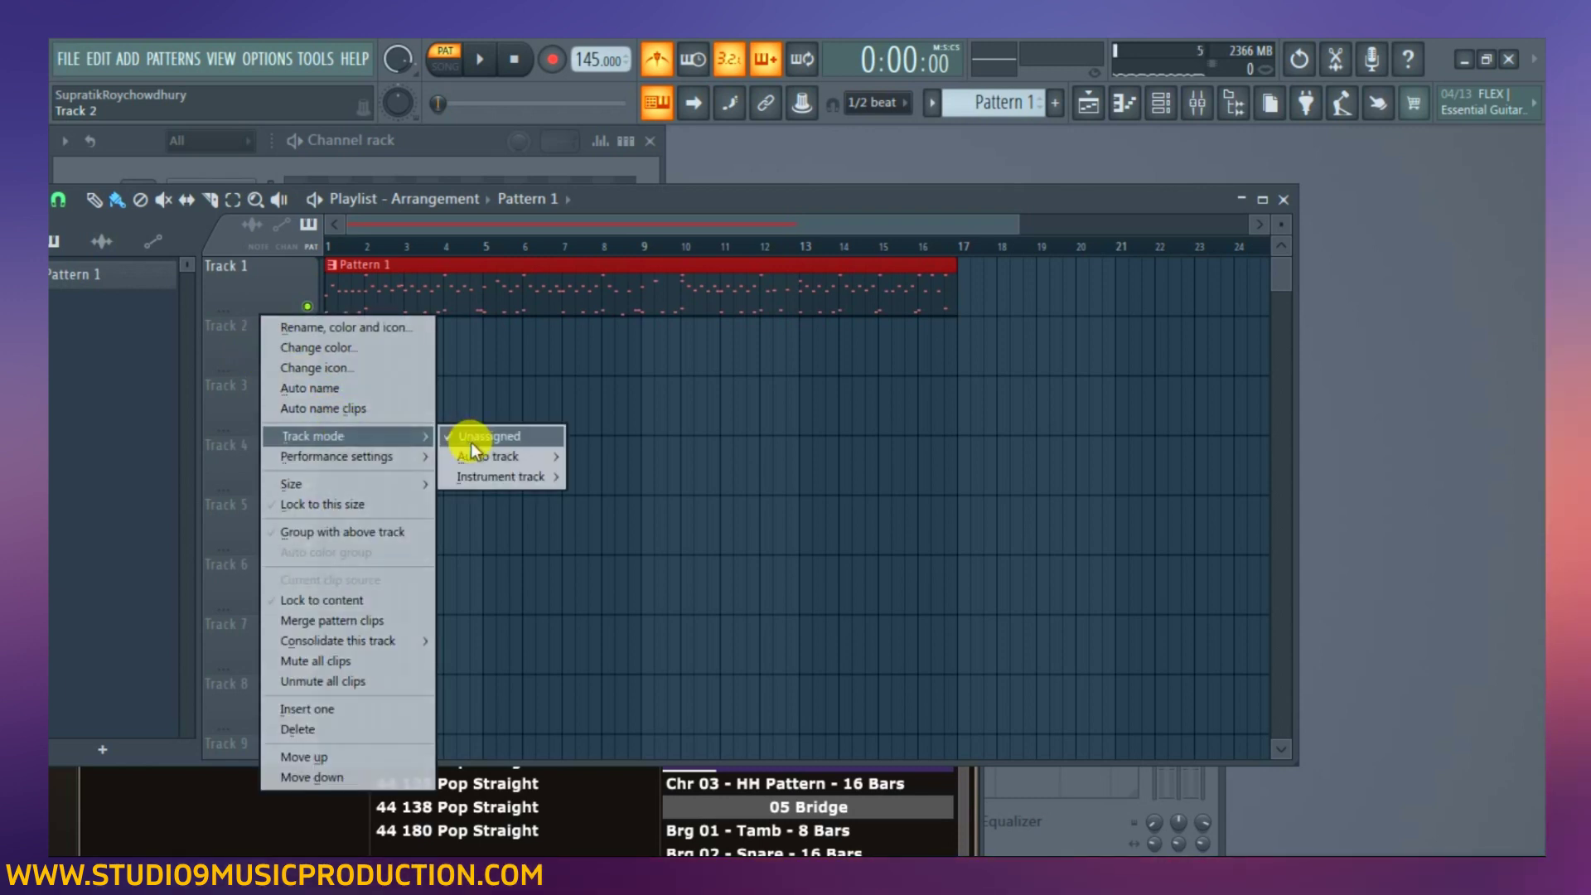
mouse_move(476, 456)
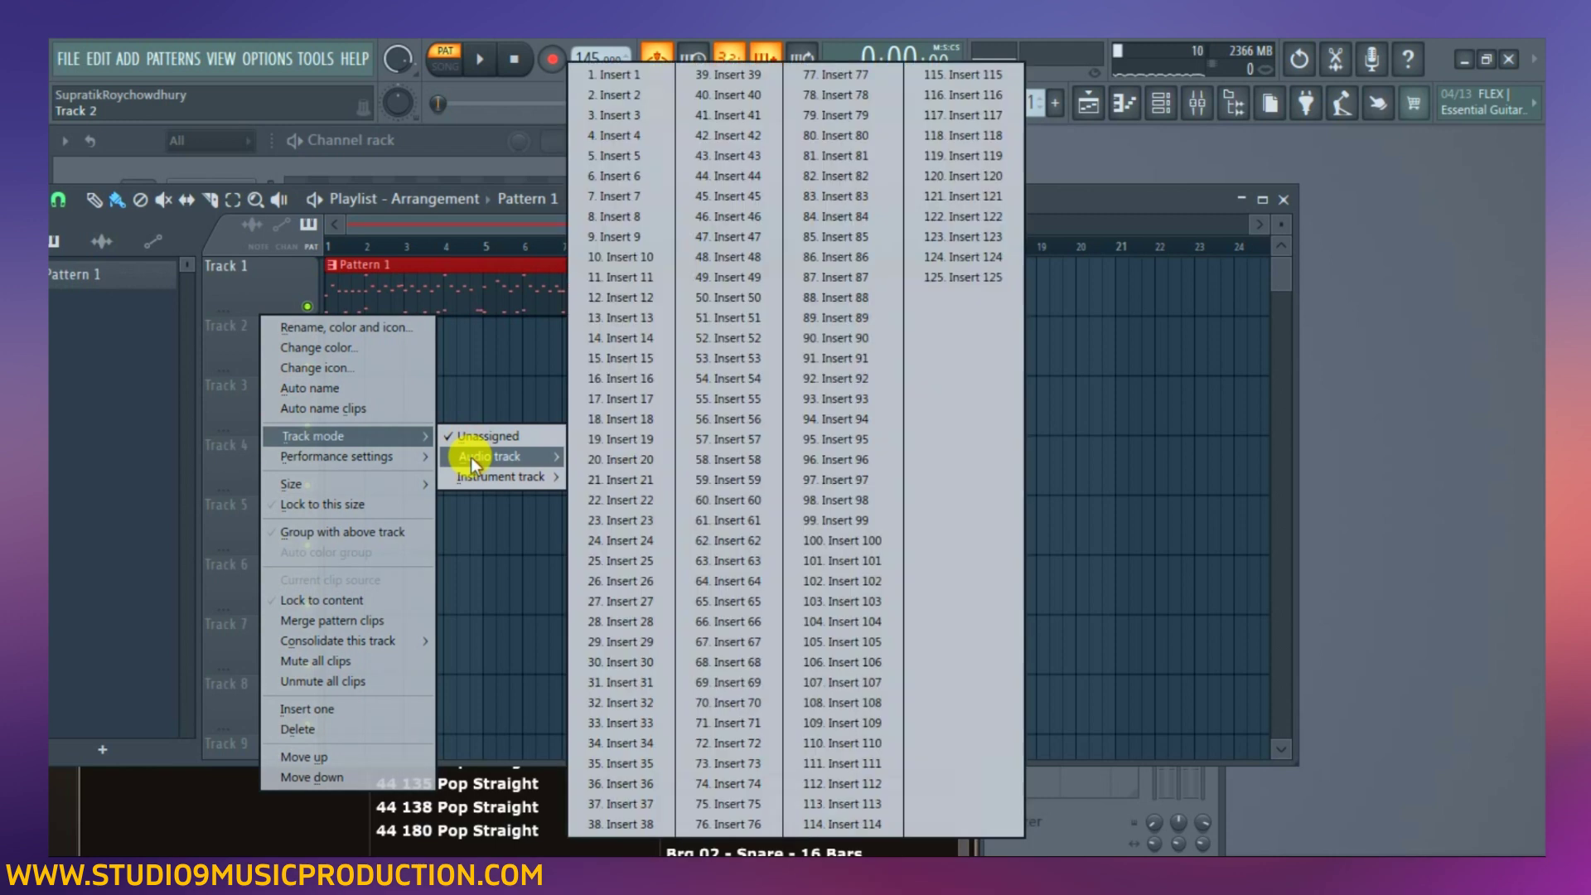
left_click(619, 93)
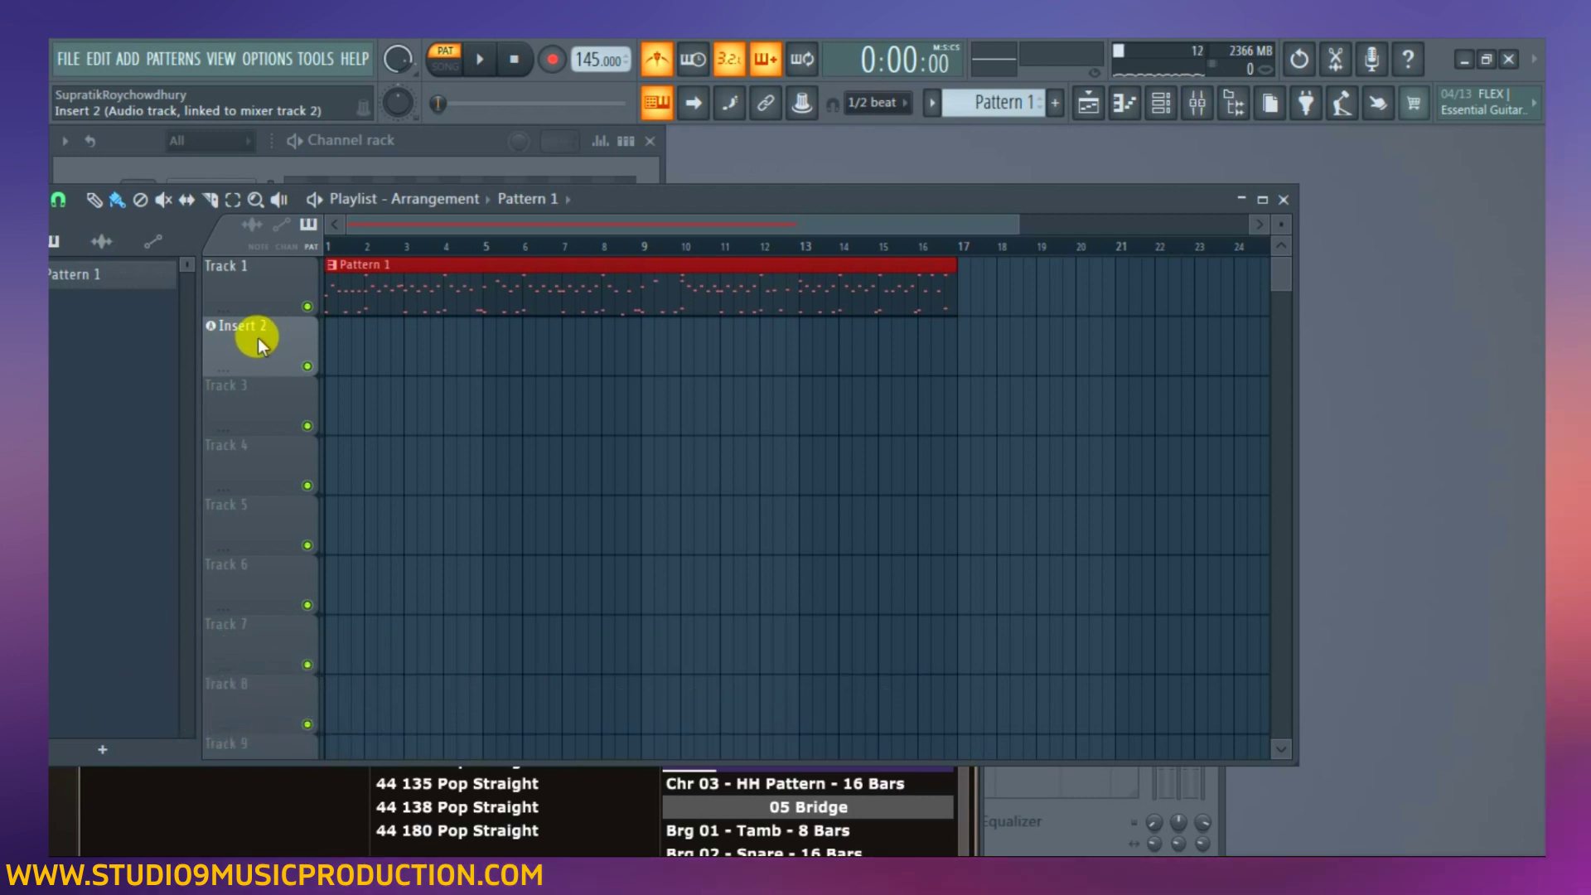
Make playlist Track 3 an audio track linked to mixer Insert 3.
right_click(257, 415)
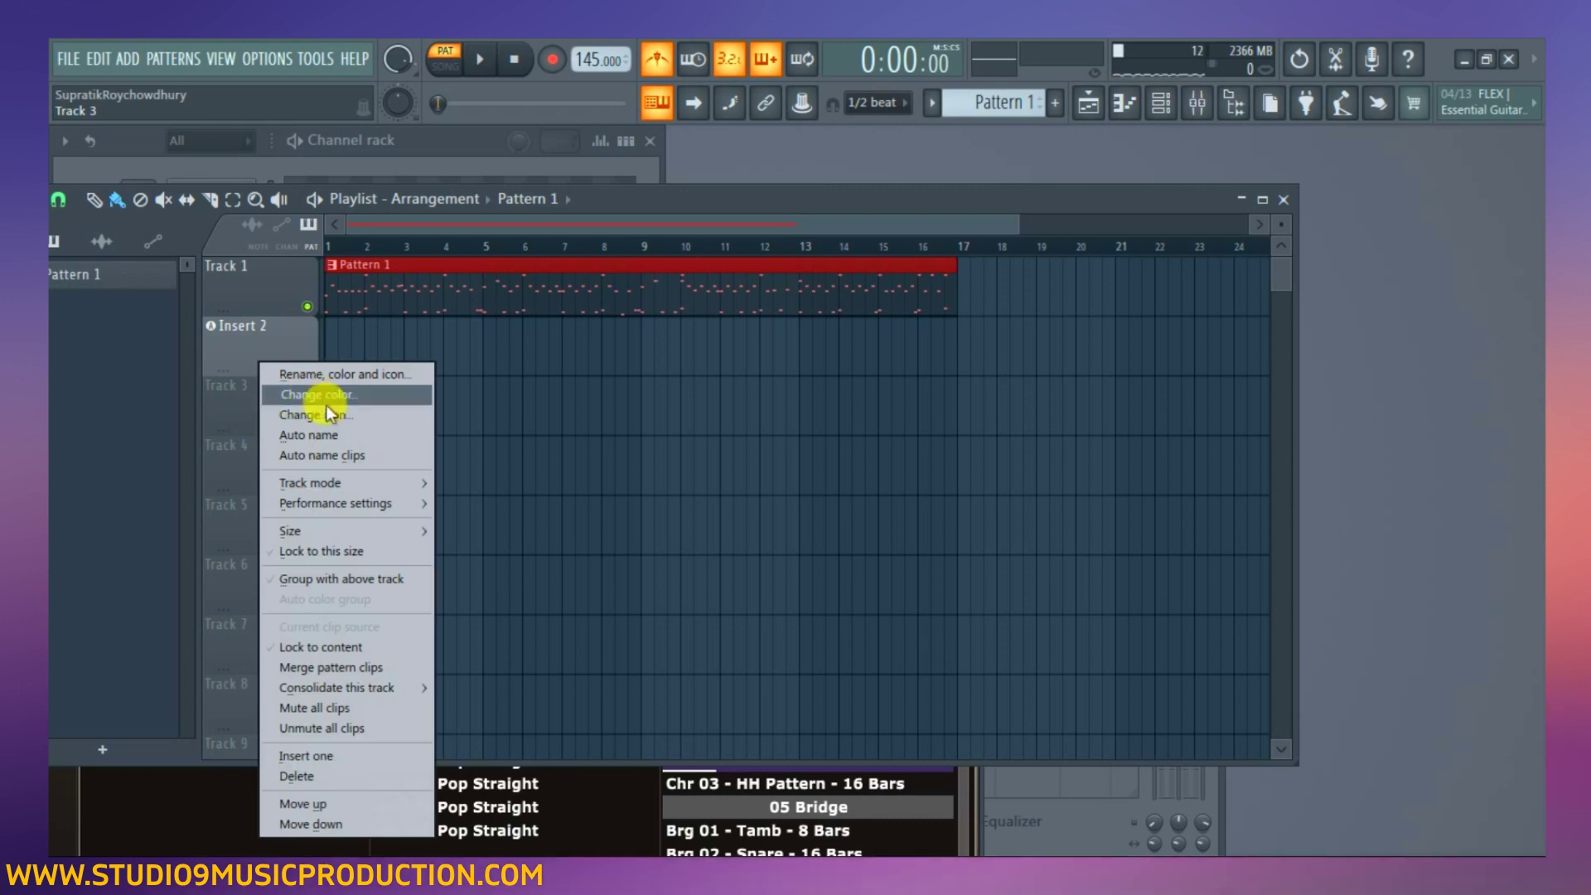
mouse_move(416, 485)
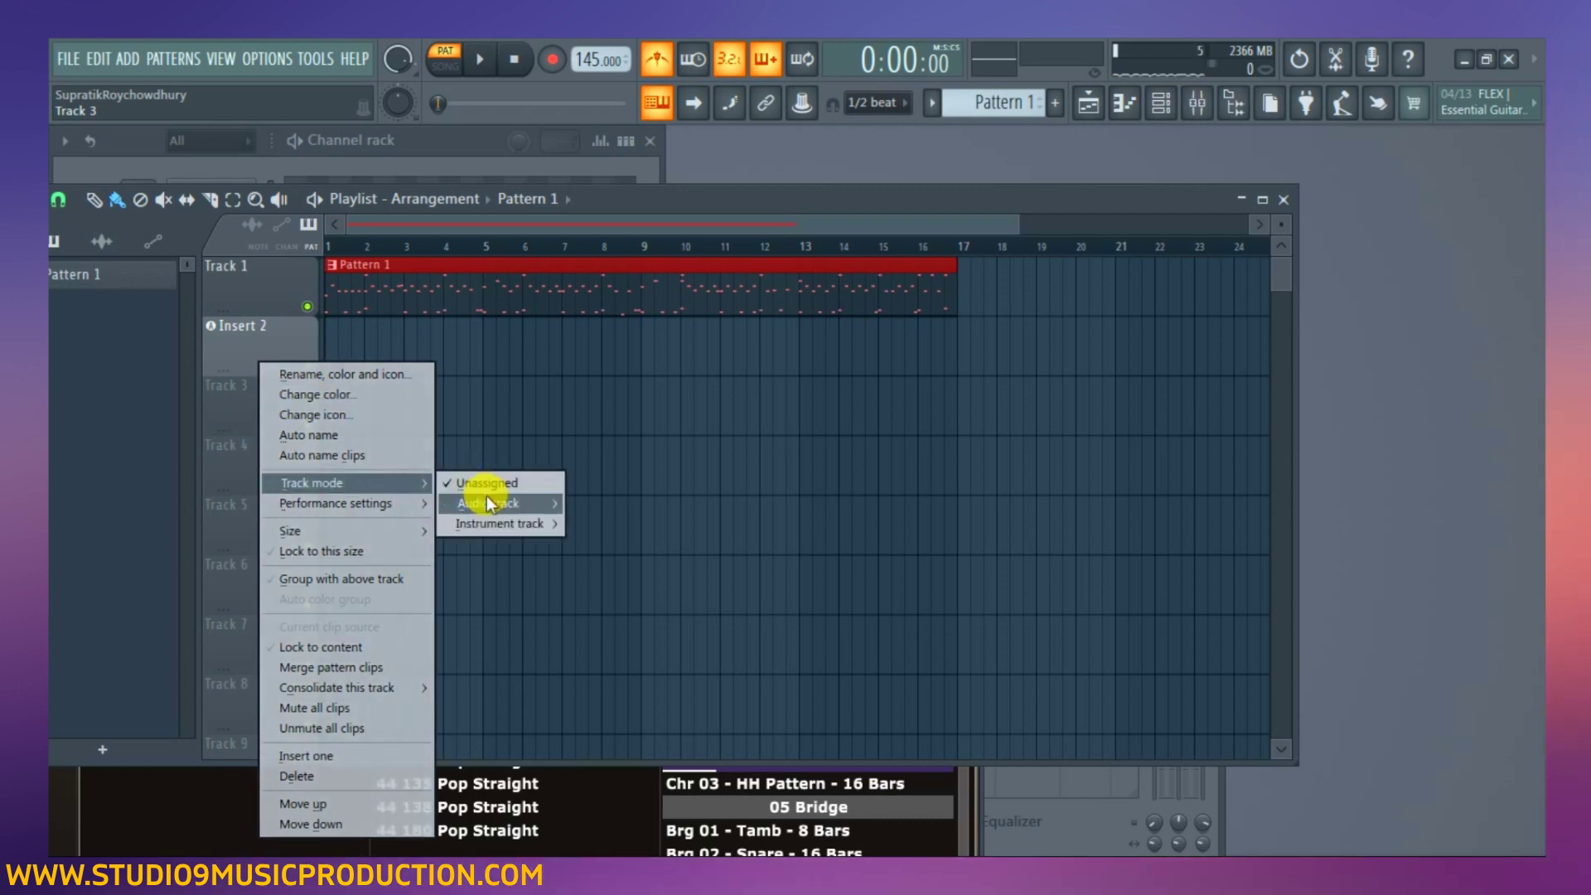
mouse_move(486, 498)
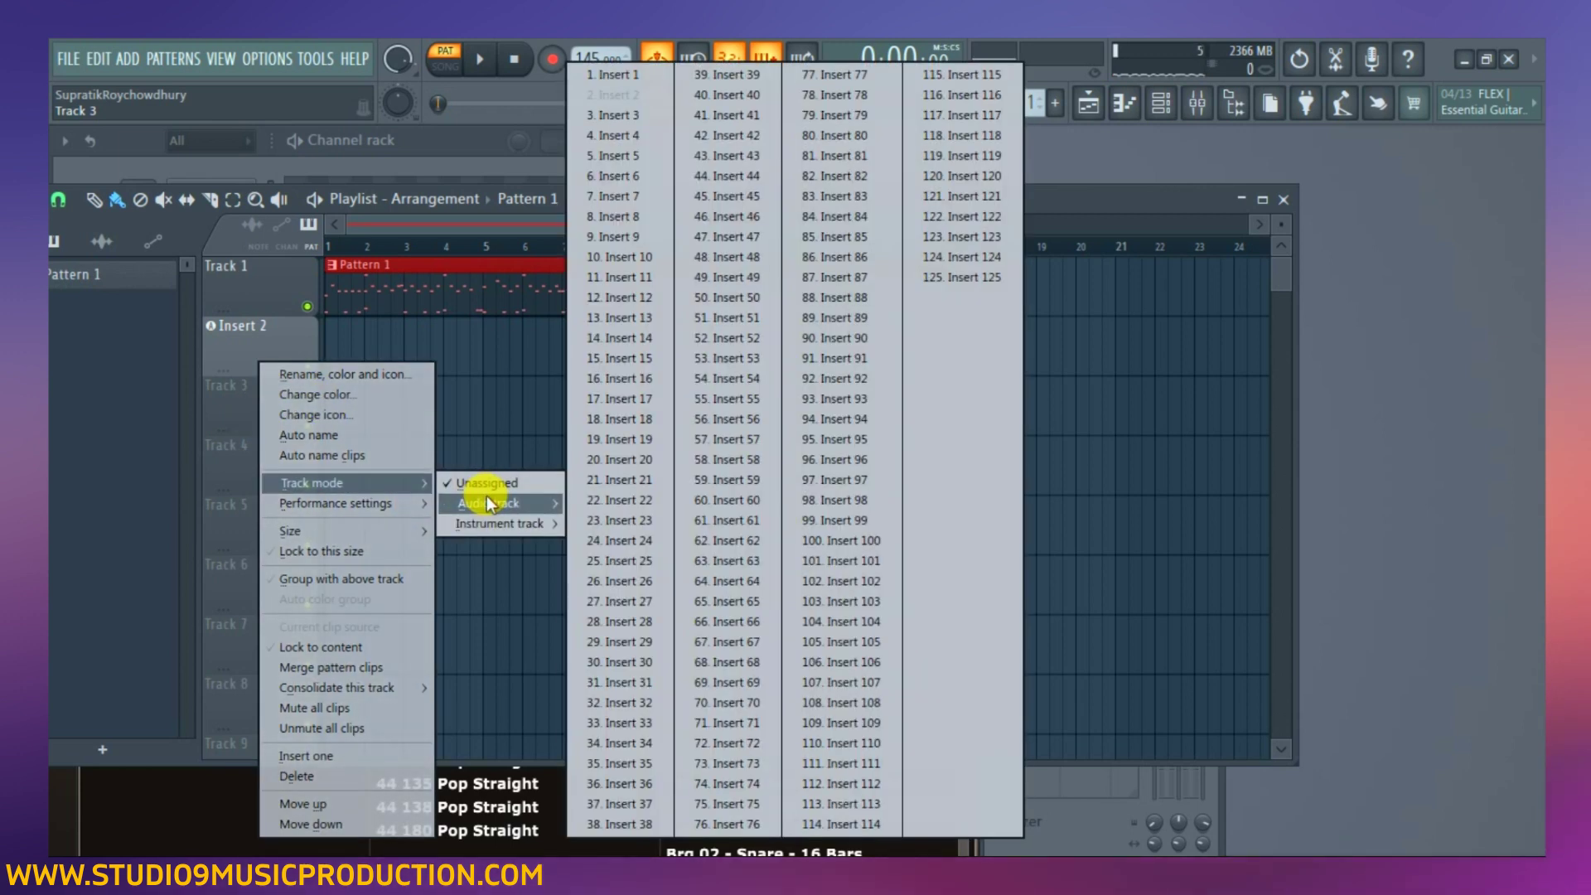
left_click(624, 118)
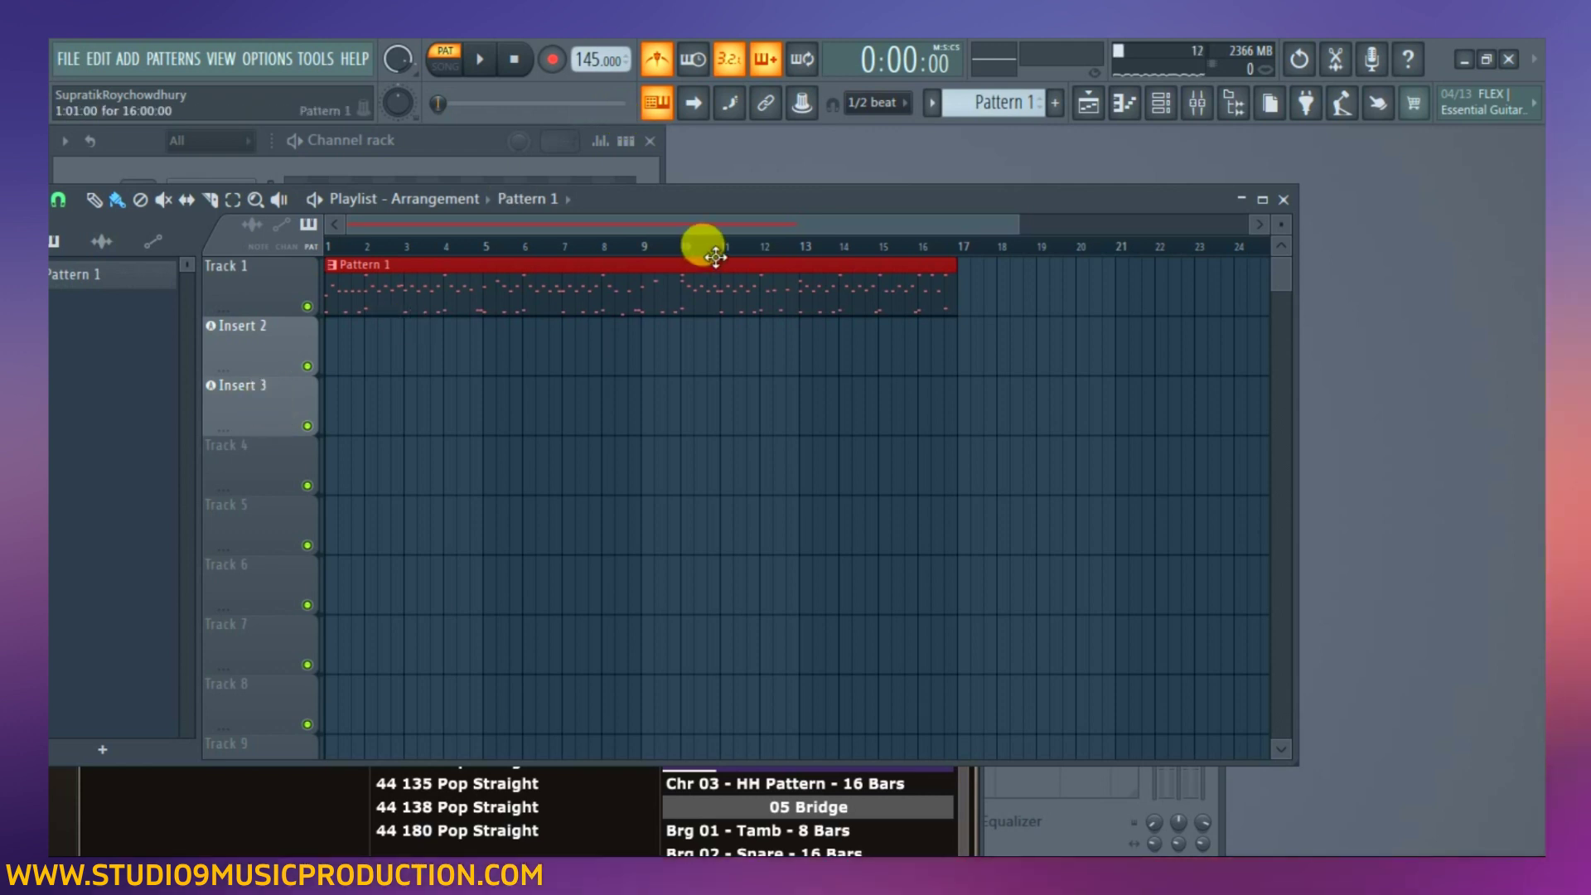
Bring up the mixer, rename the Insert 2 track as Vocals and color it red.
left_click(1202, 104)
left_click_drag(550, 420, 702, 433)
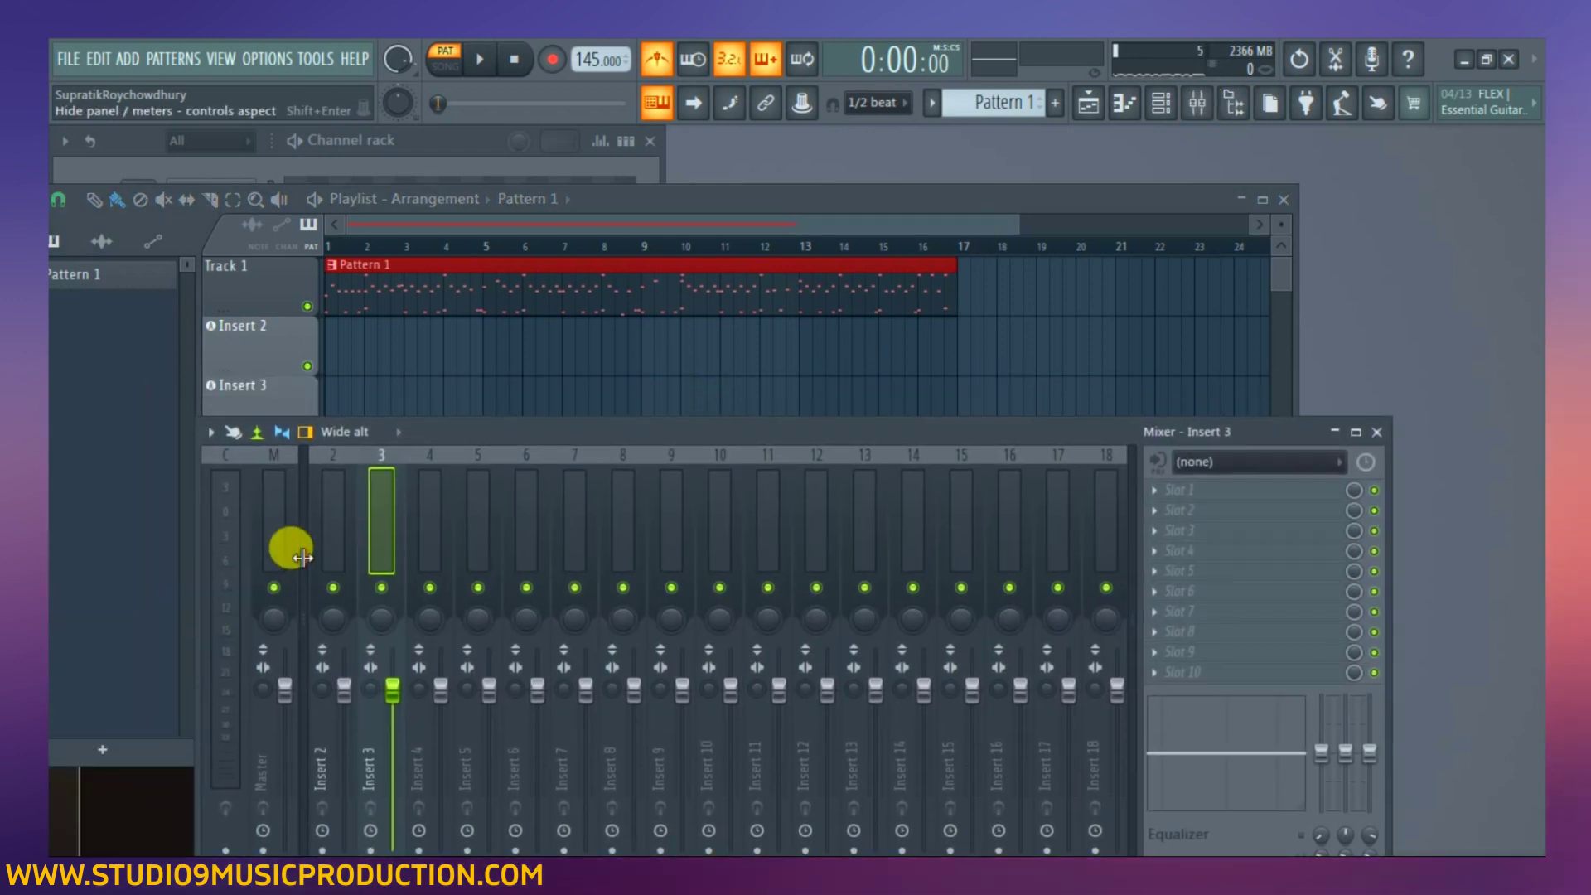
left_click(321, 528)
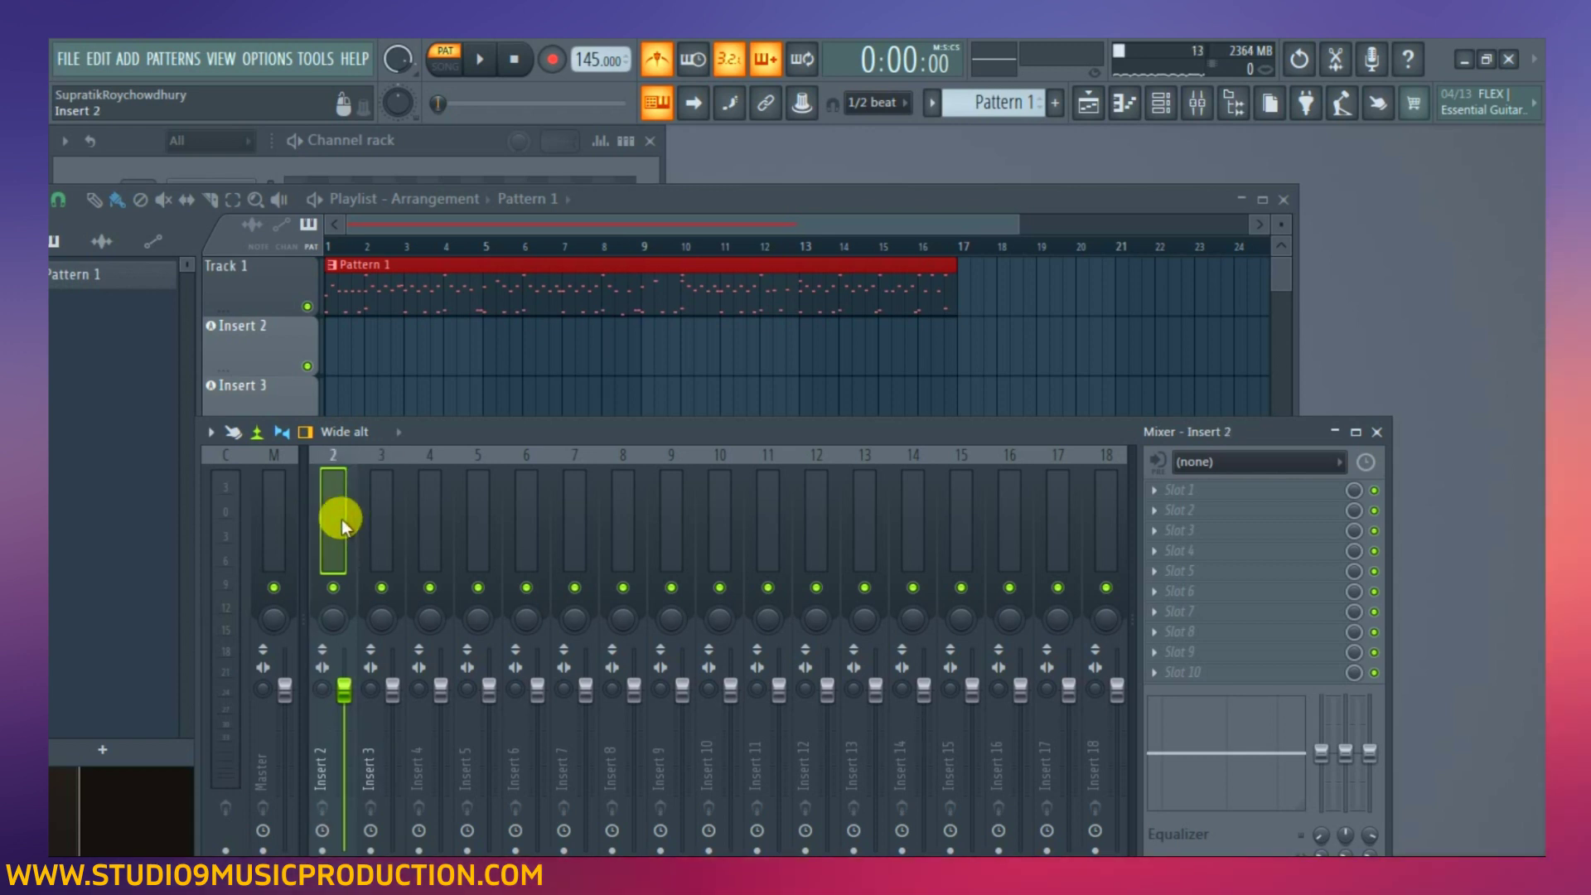
right_click(342, 519)
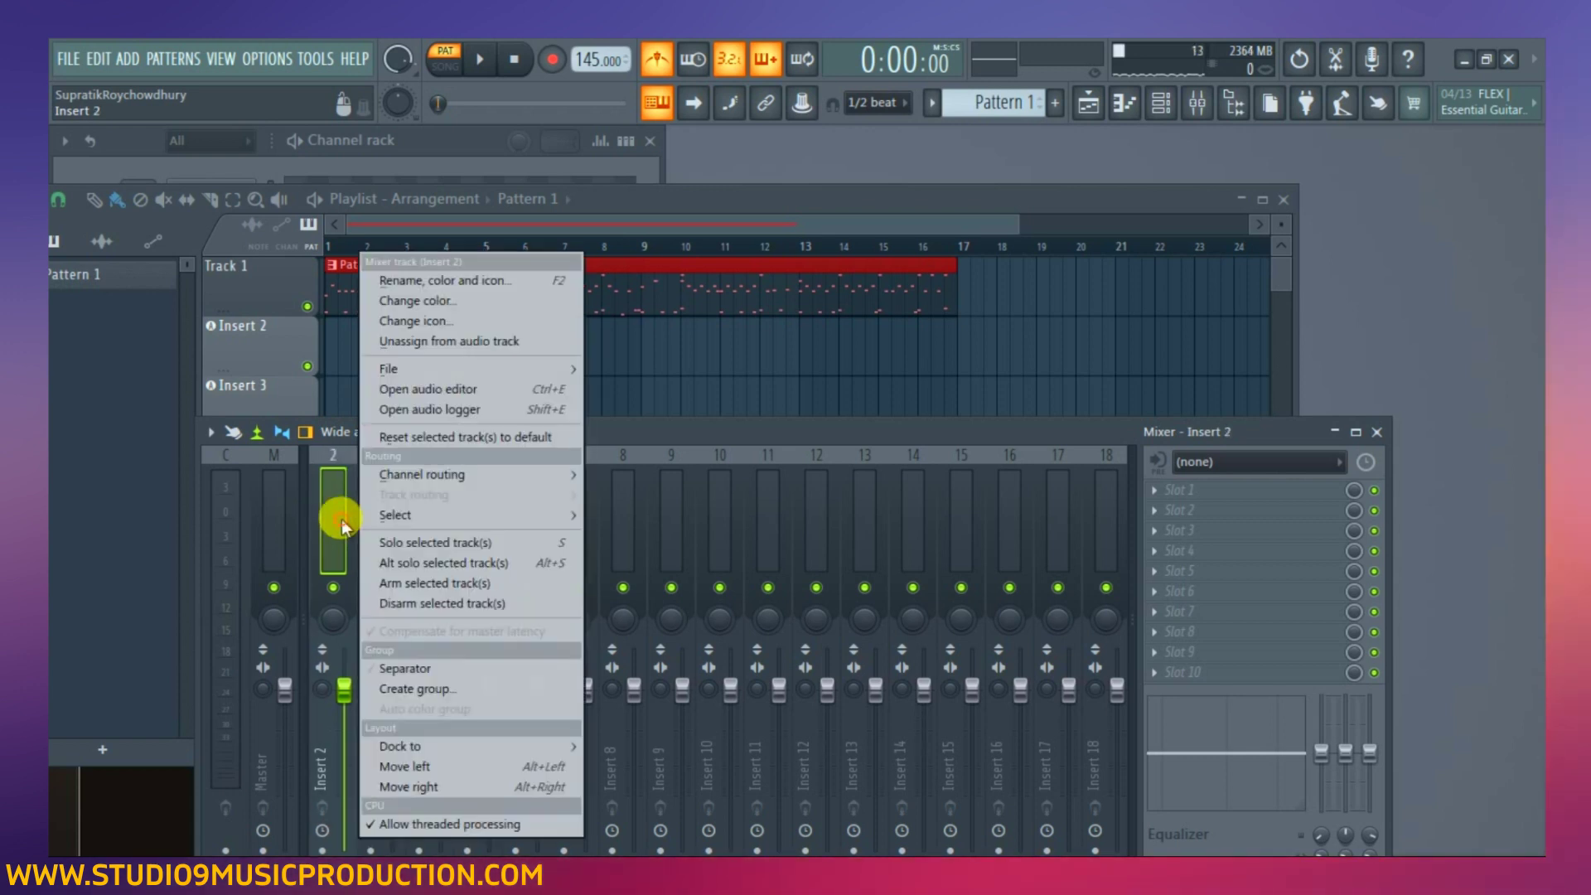
left_click(475, 281)
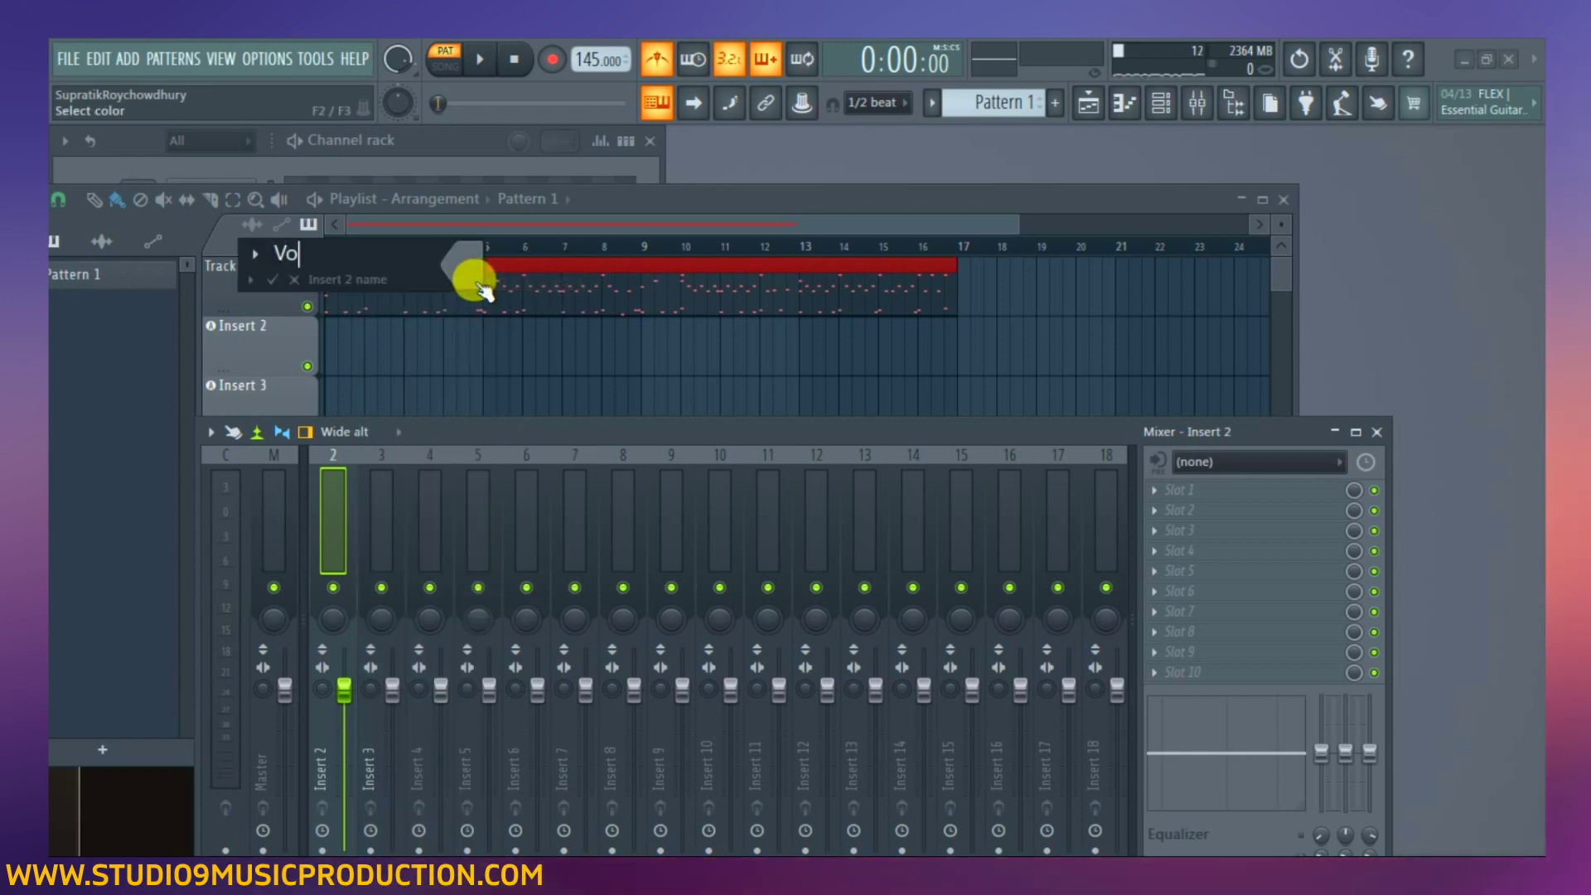
left_click(477, 284)
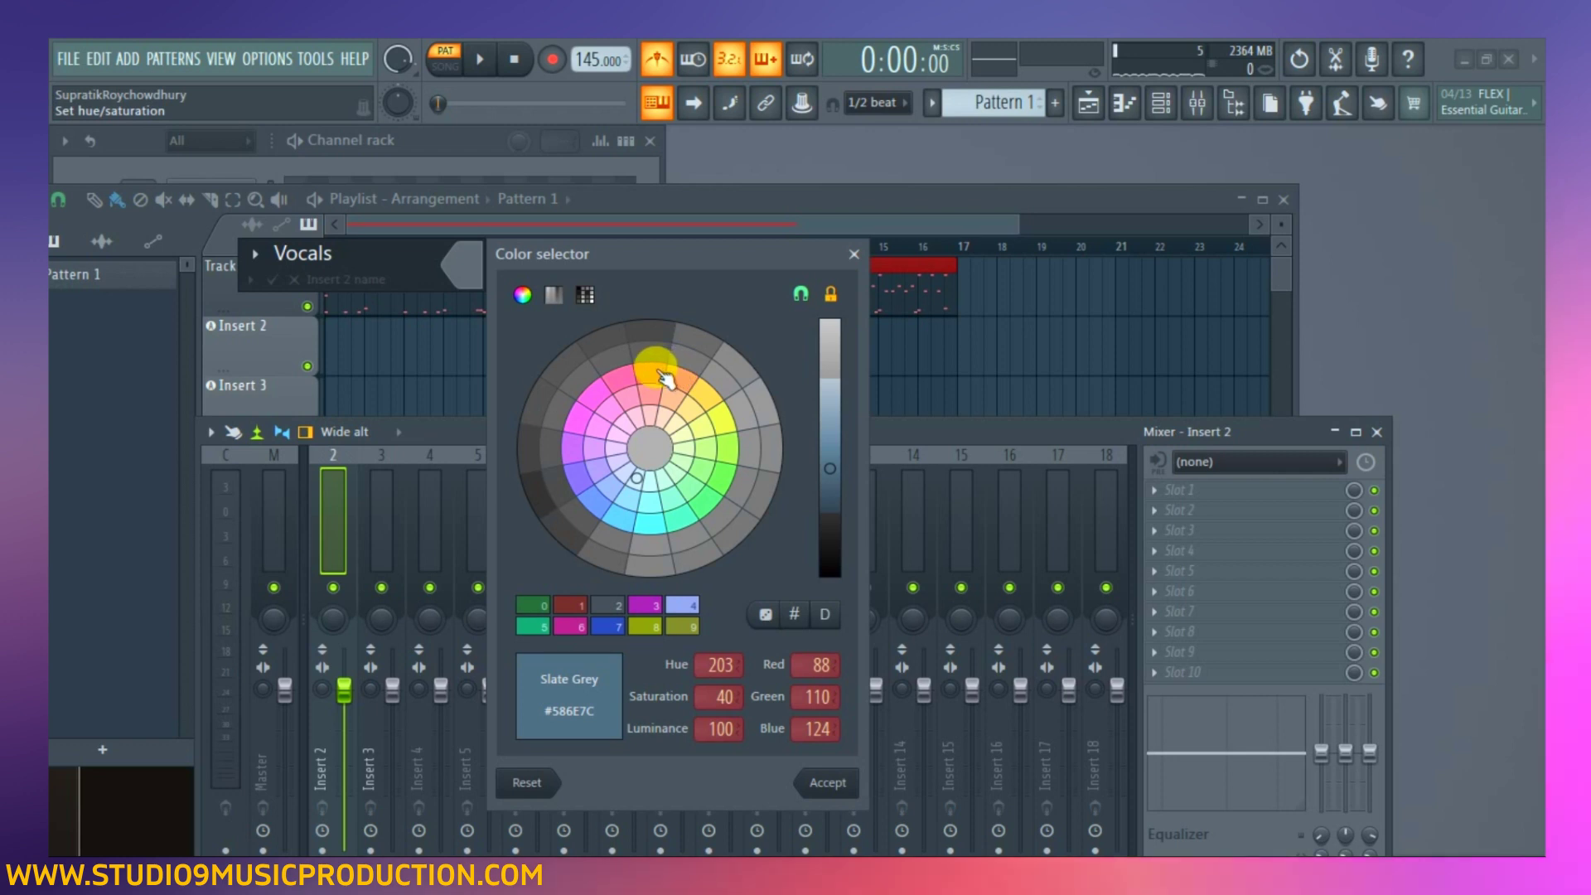
key("Return")
key("Return")
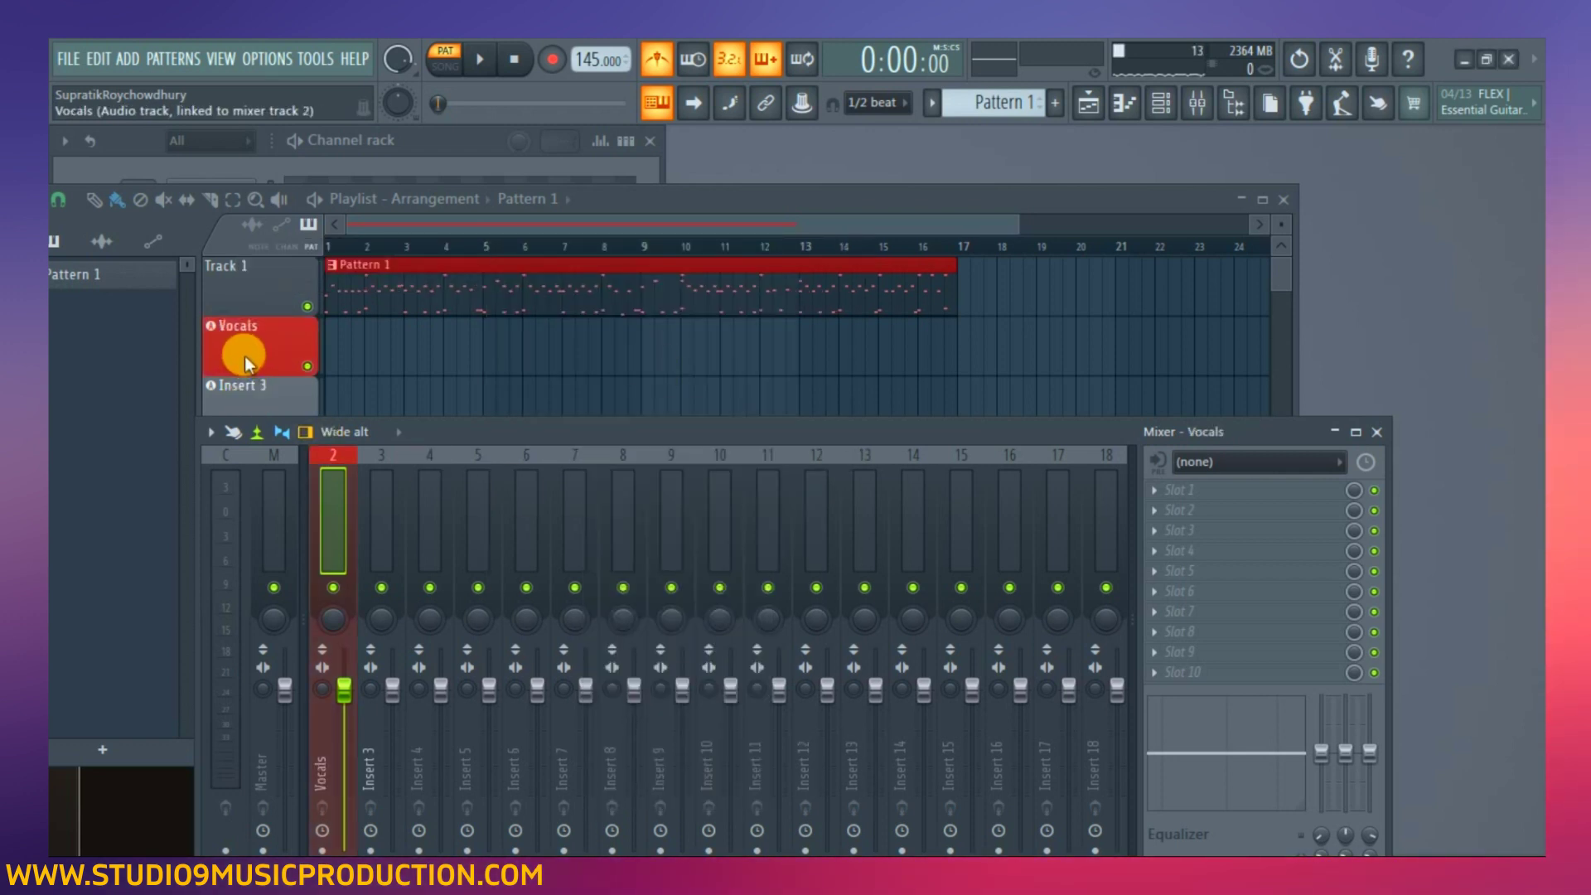
Rename the Insert 3 mixer track as Guitars and color it teal.
right_click(380, 492)
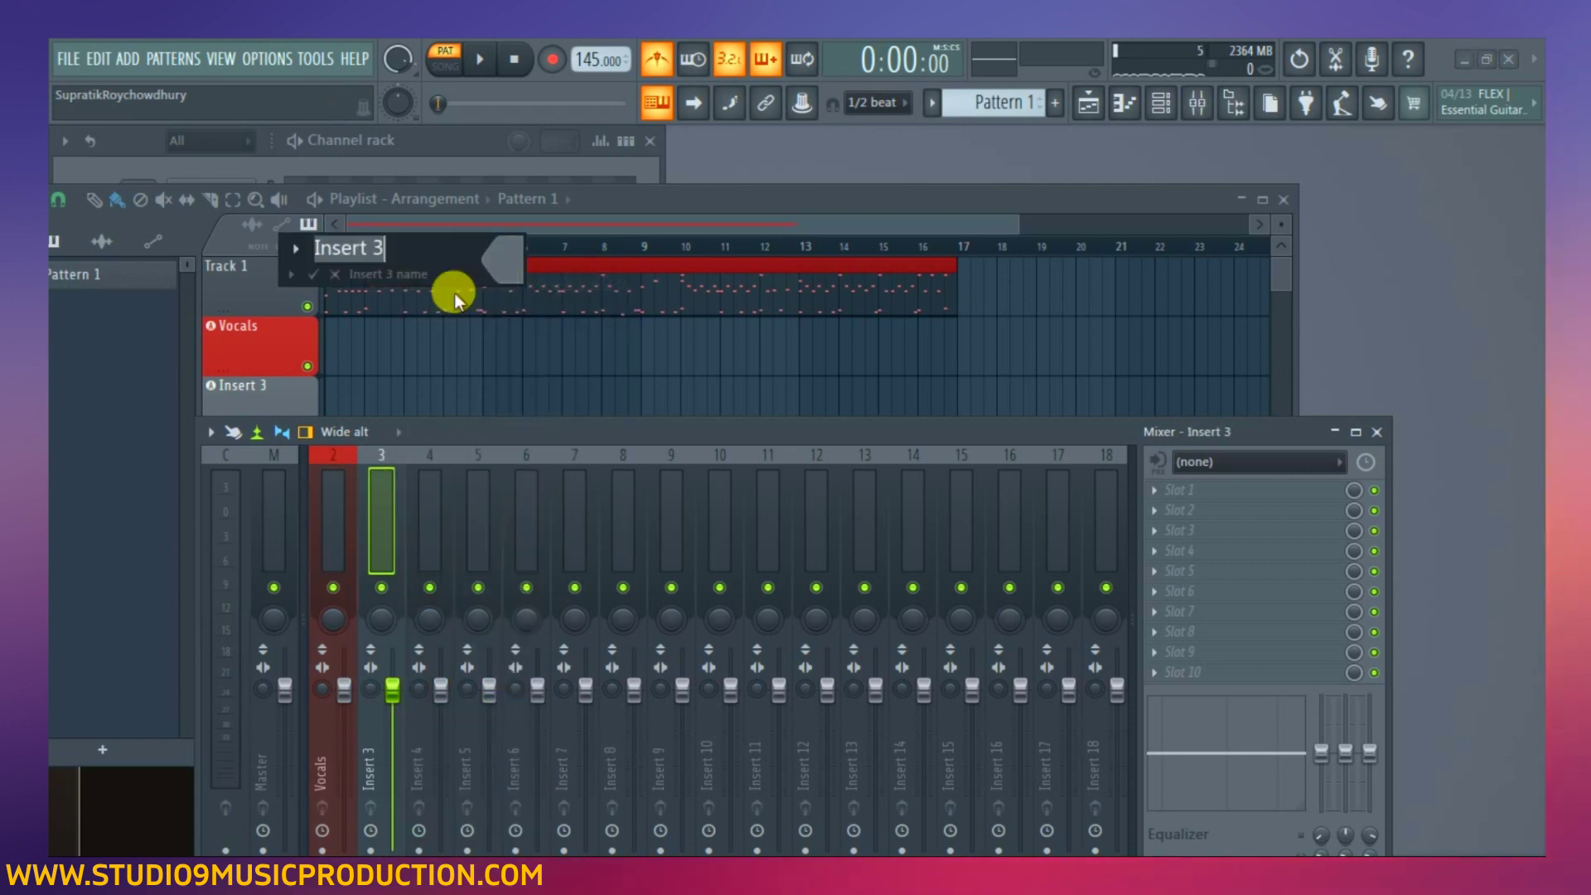
type("Guitars")
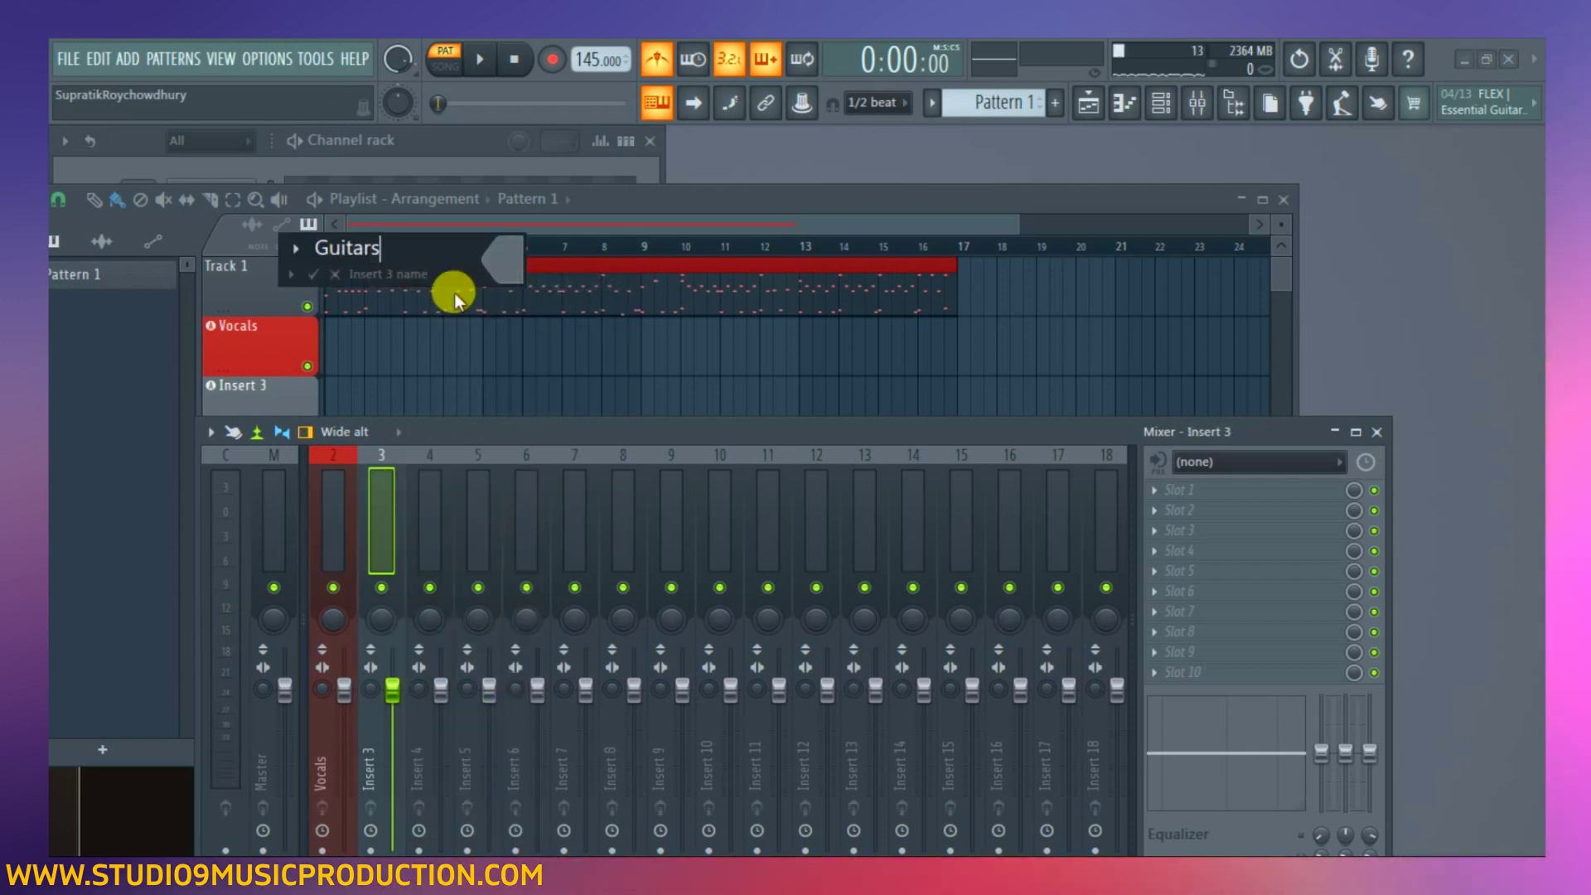
left_click(484, 262)
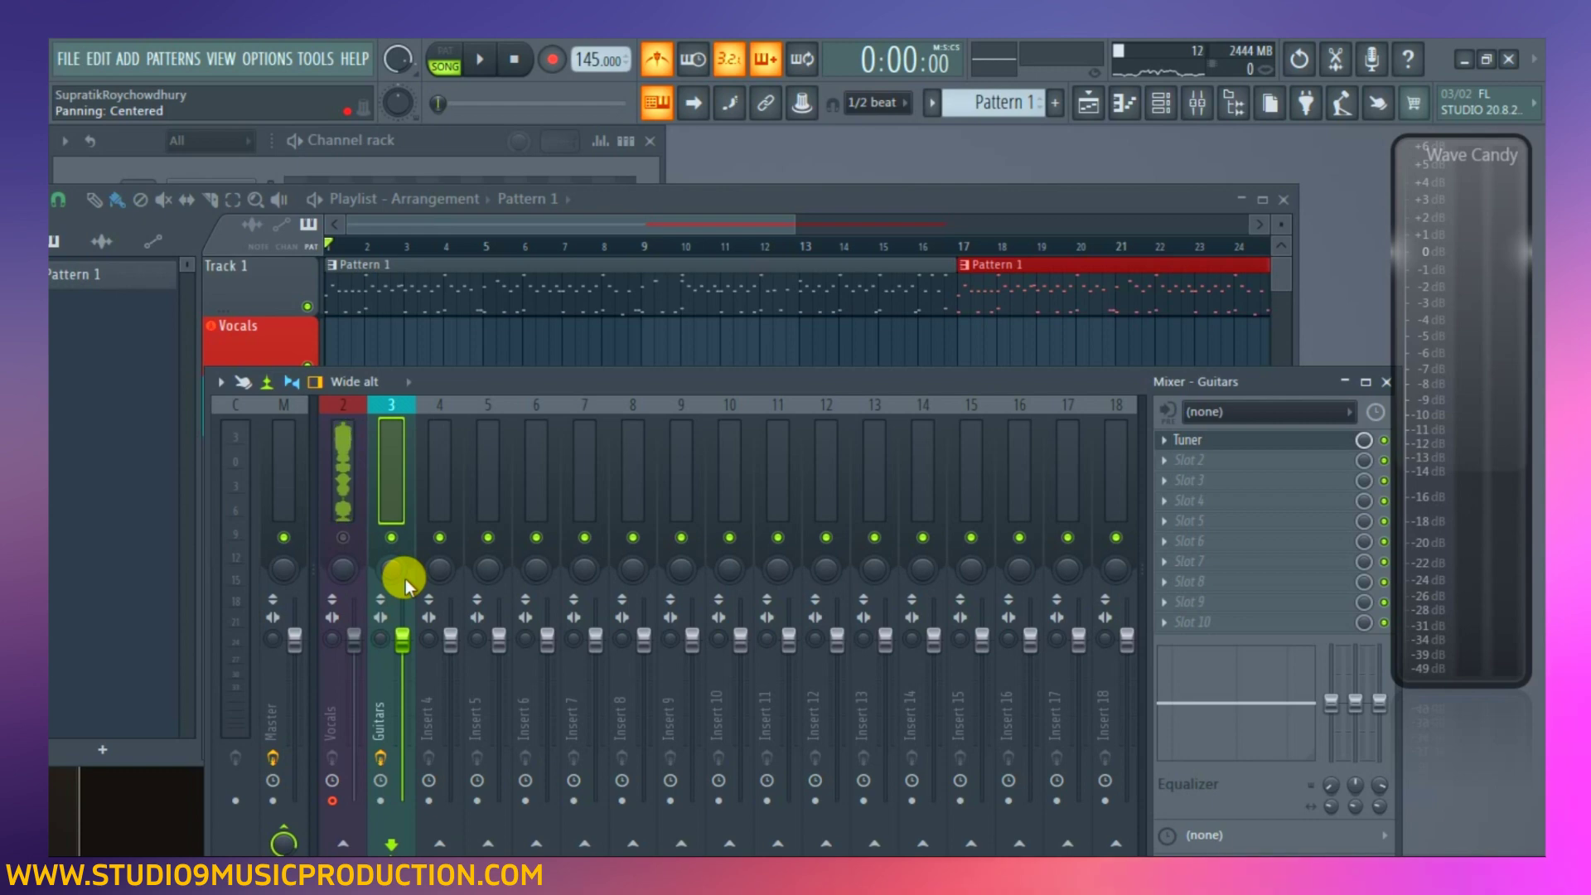
left_click(333, 801)
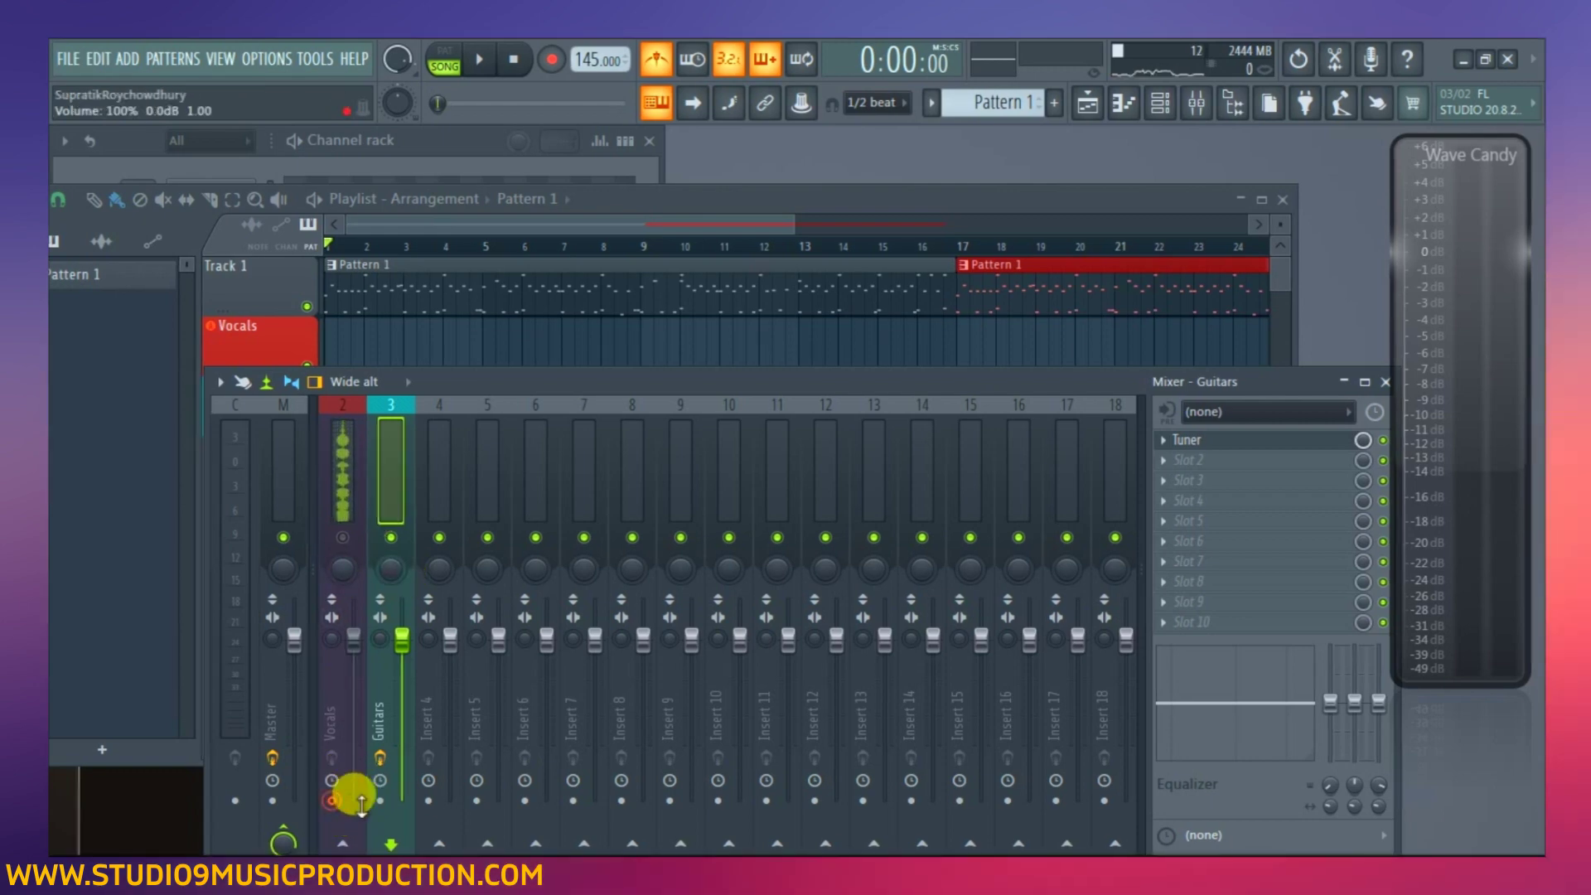
left_click(379, 800)
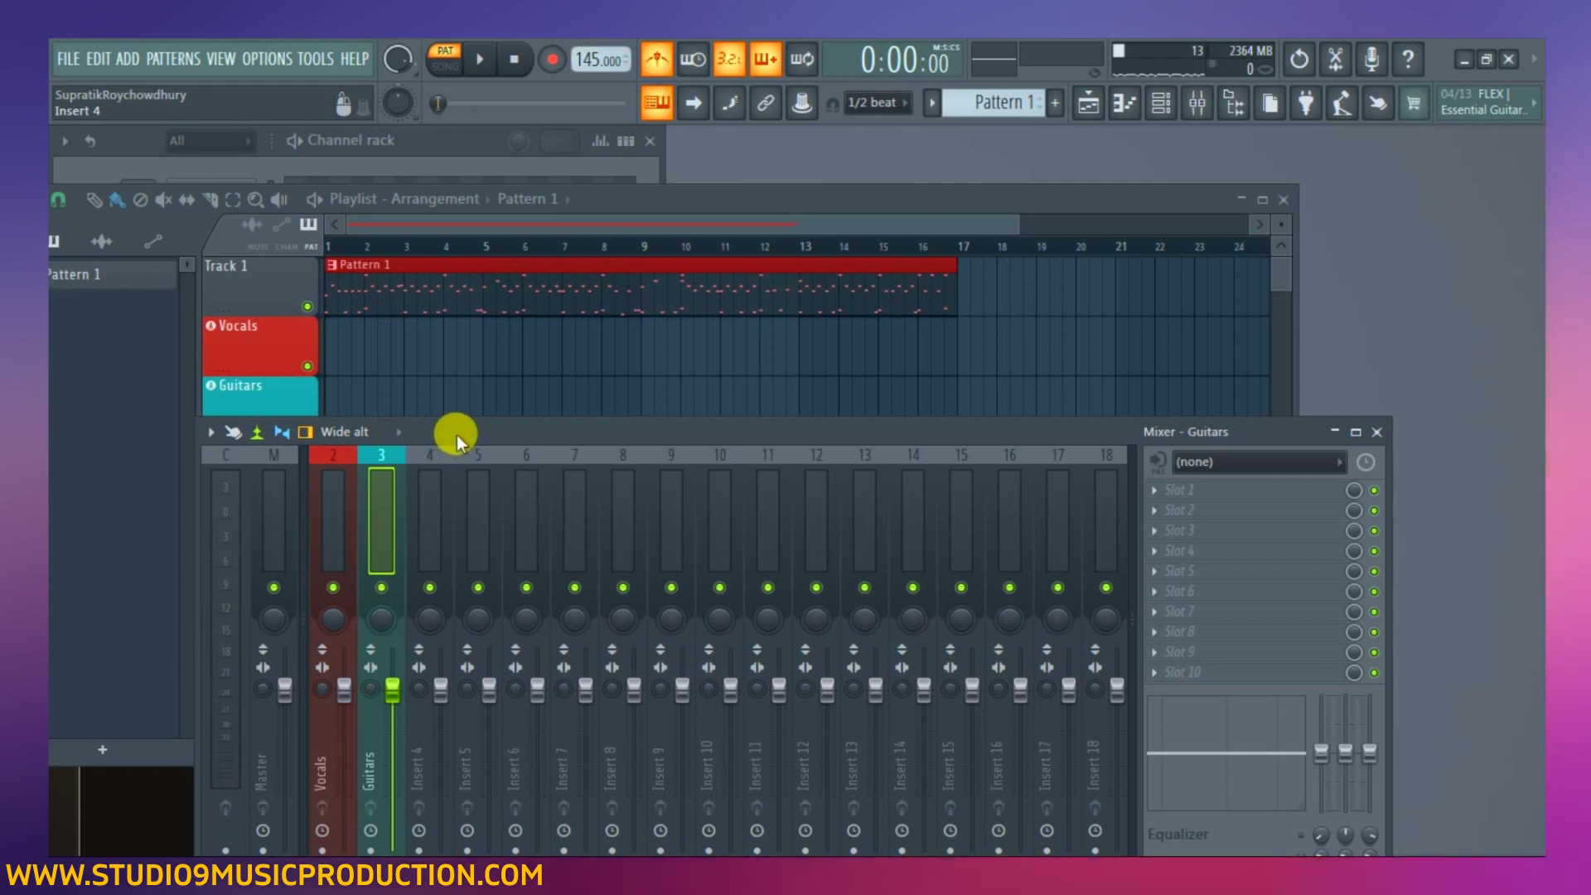
Load Wave Candy into effect slot 10 of the Master mixer track.
left_click_drag(456, 434, 465, 384)
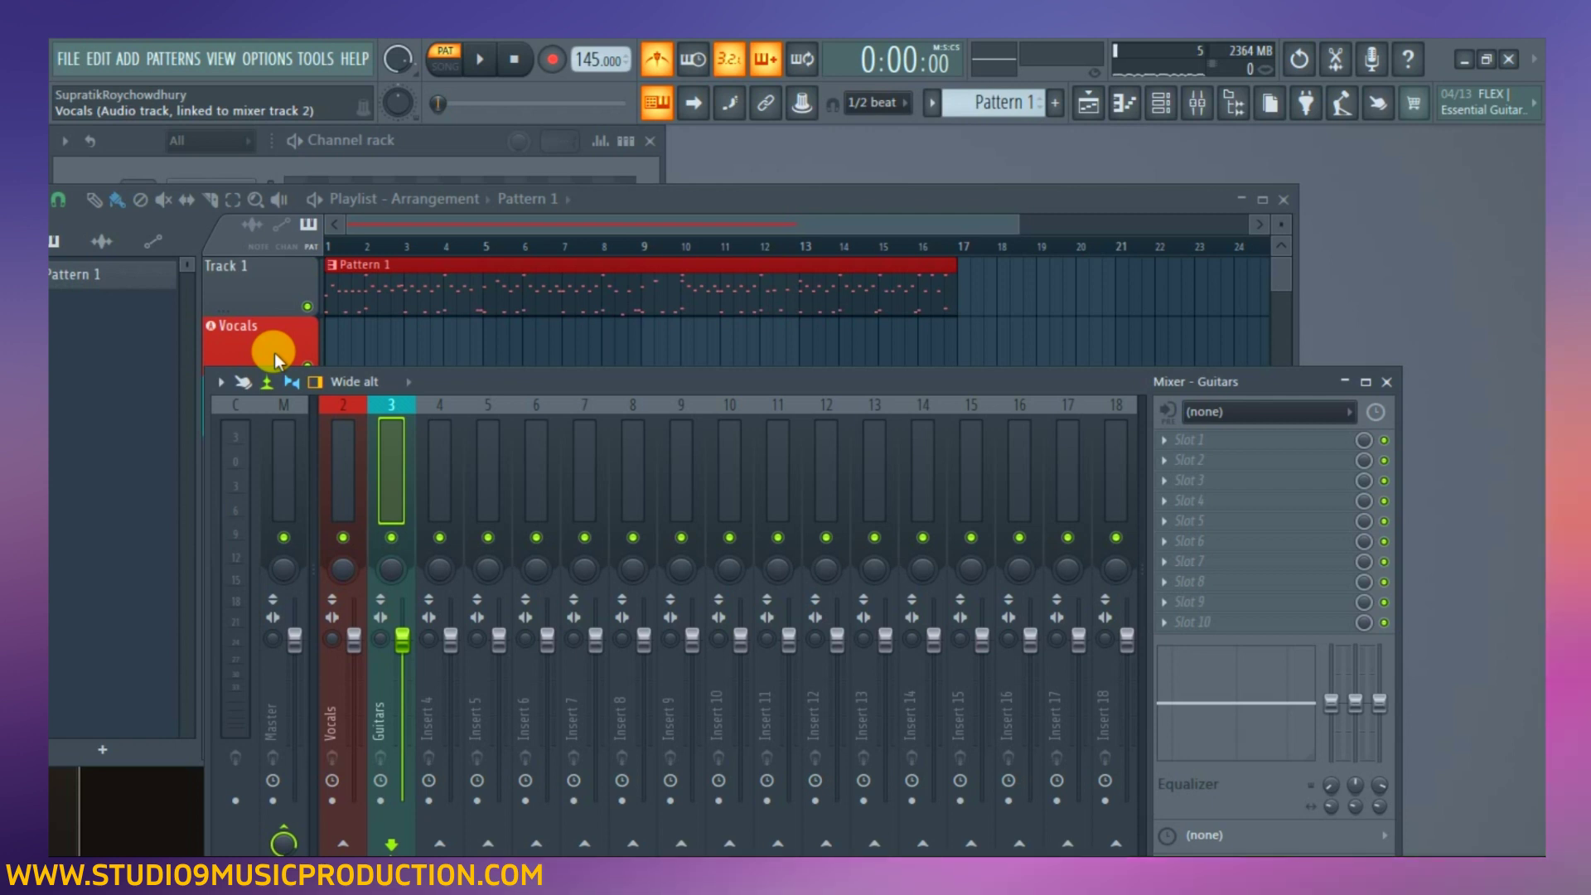
left_click(277, 447)
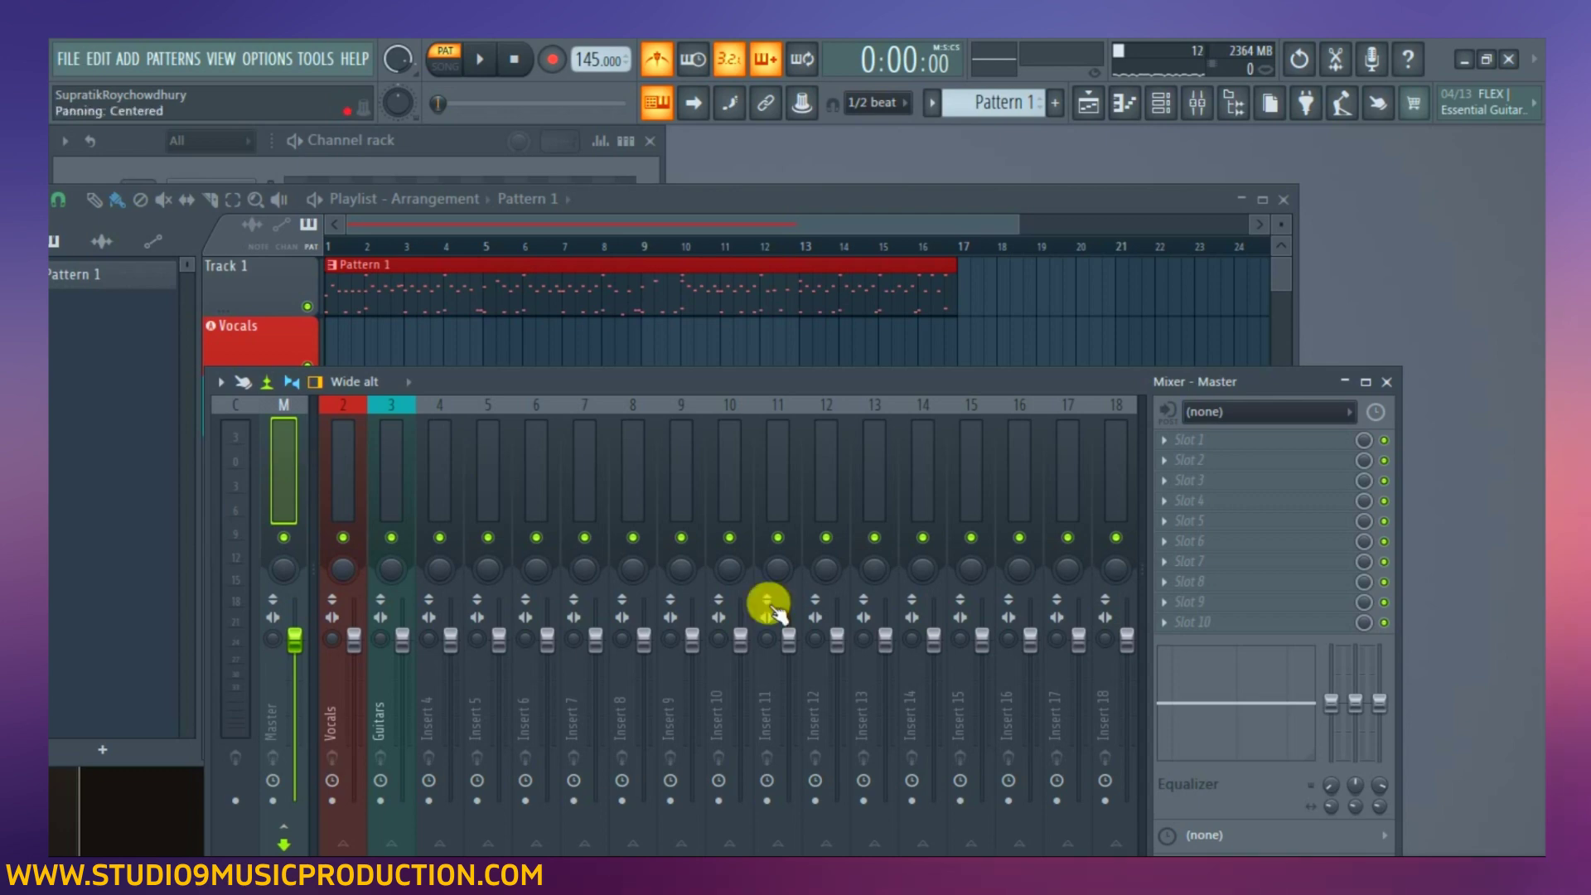
left_click(1170, 626)
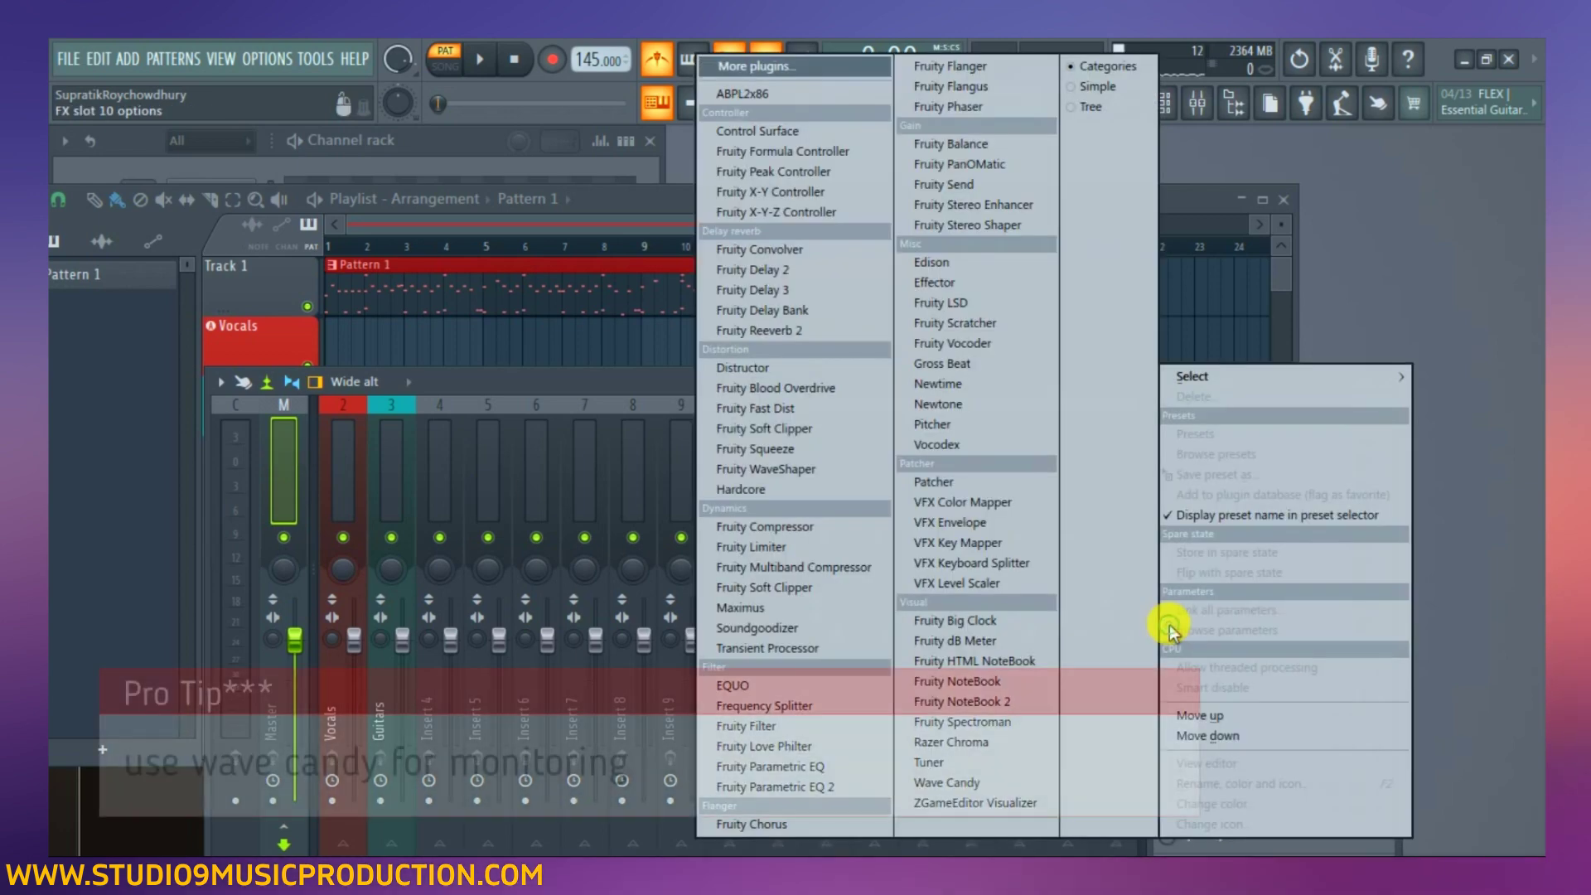
mouse_move(1236, 377)
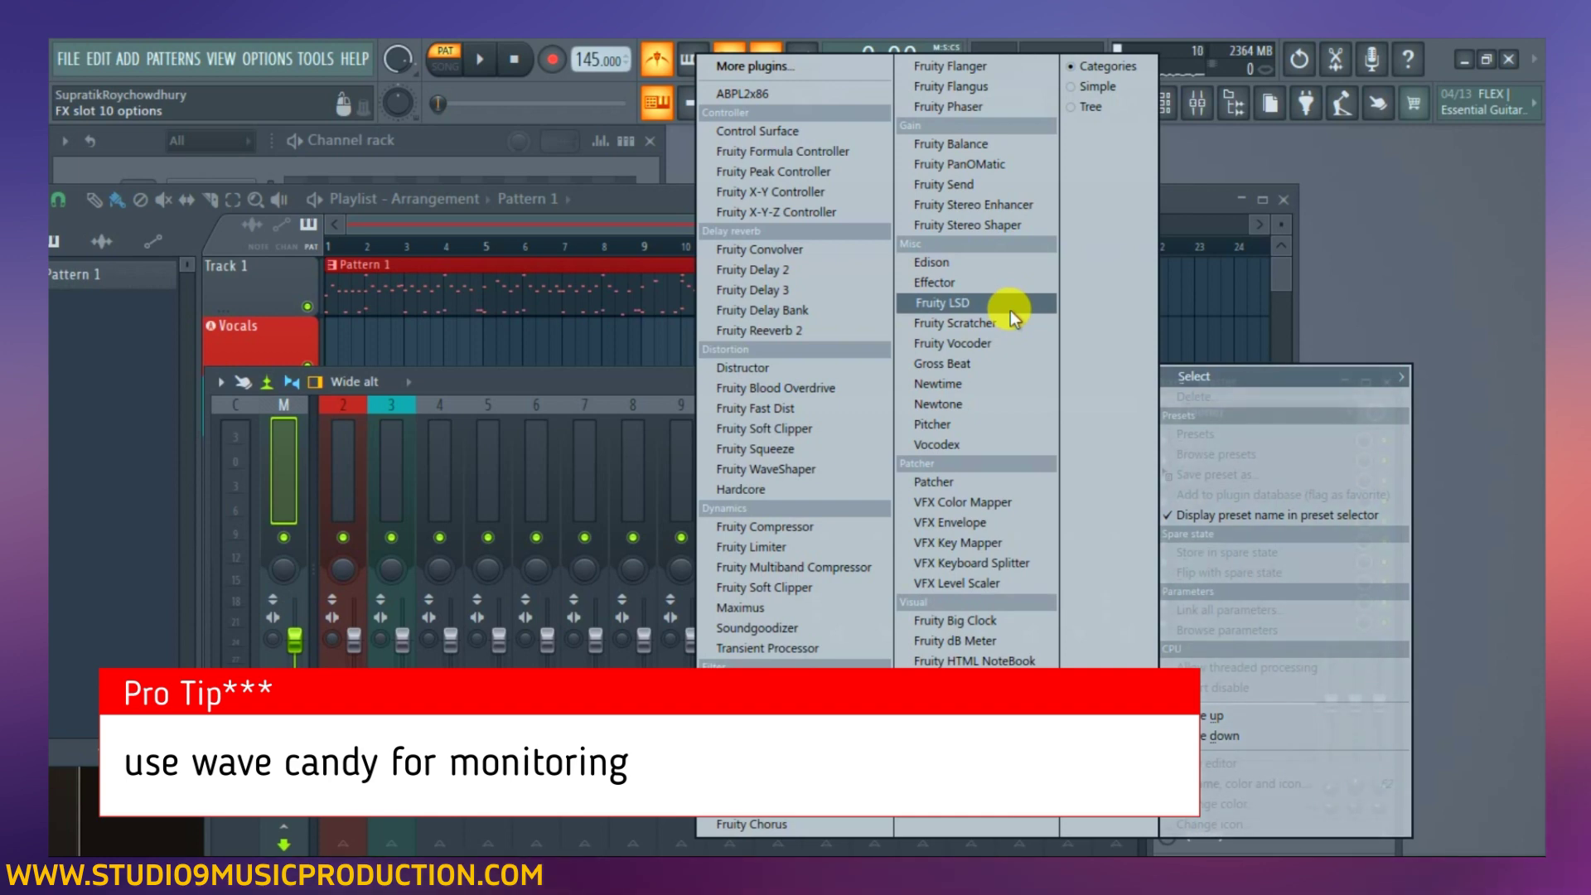
left_click(963, 783)
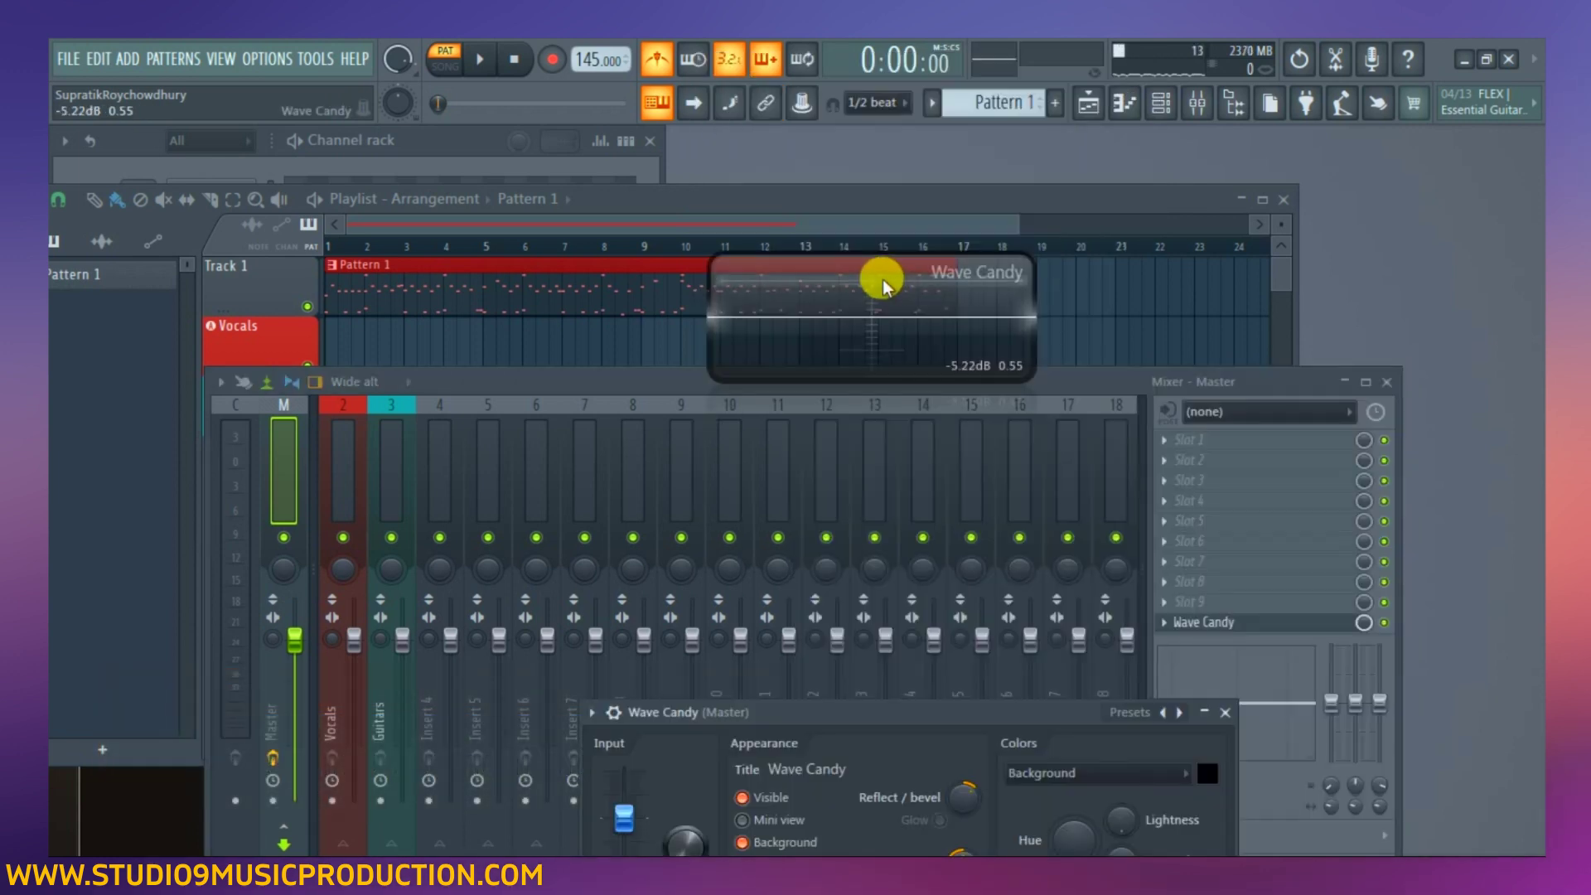
Switch Wave Candy to Meter mode, reshape its display into a tall, narrow meter beside the mixer, and close its settings.
left_click_drag(857, 716, 370, 361)
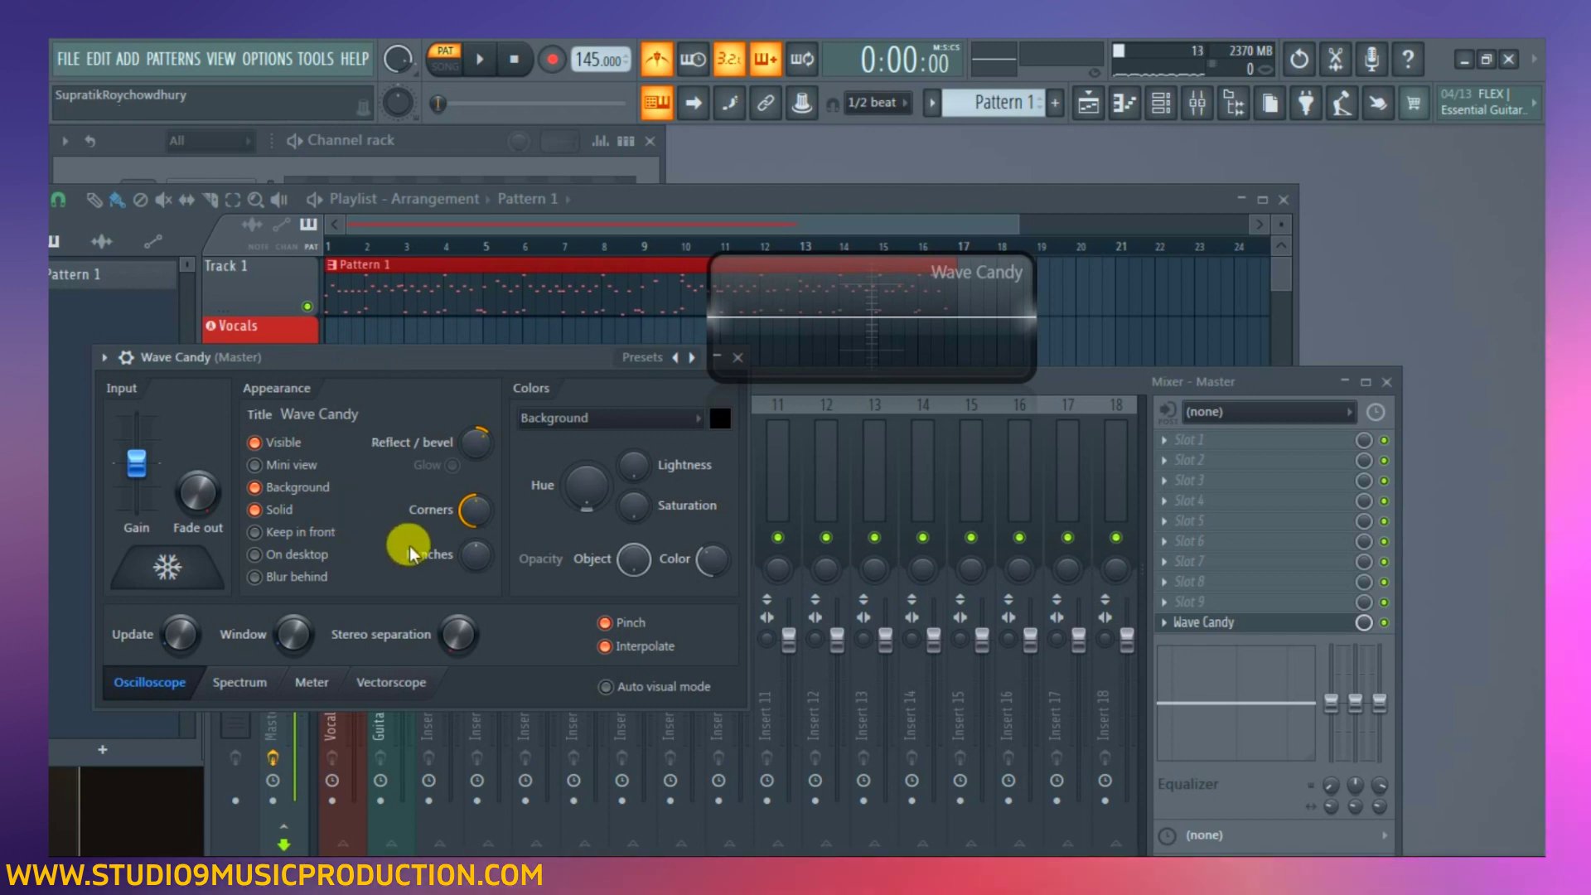
left_click(298, 684)
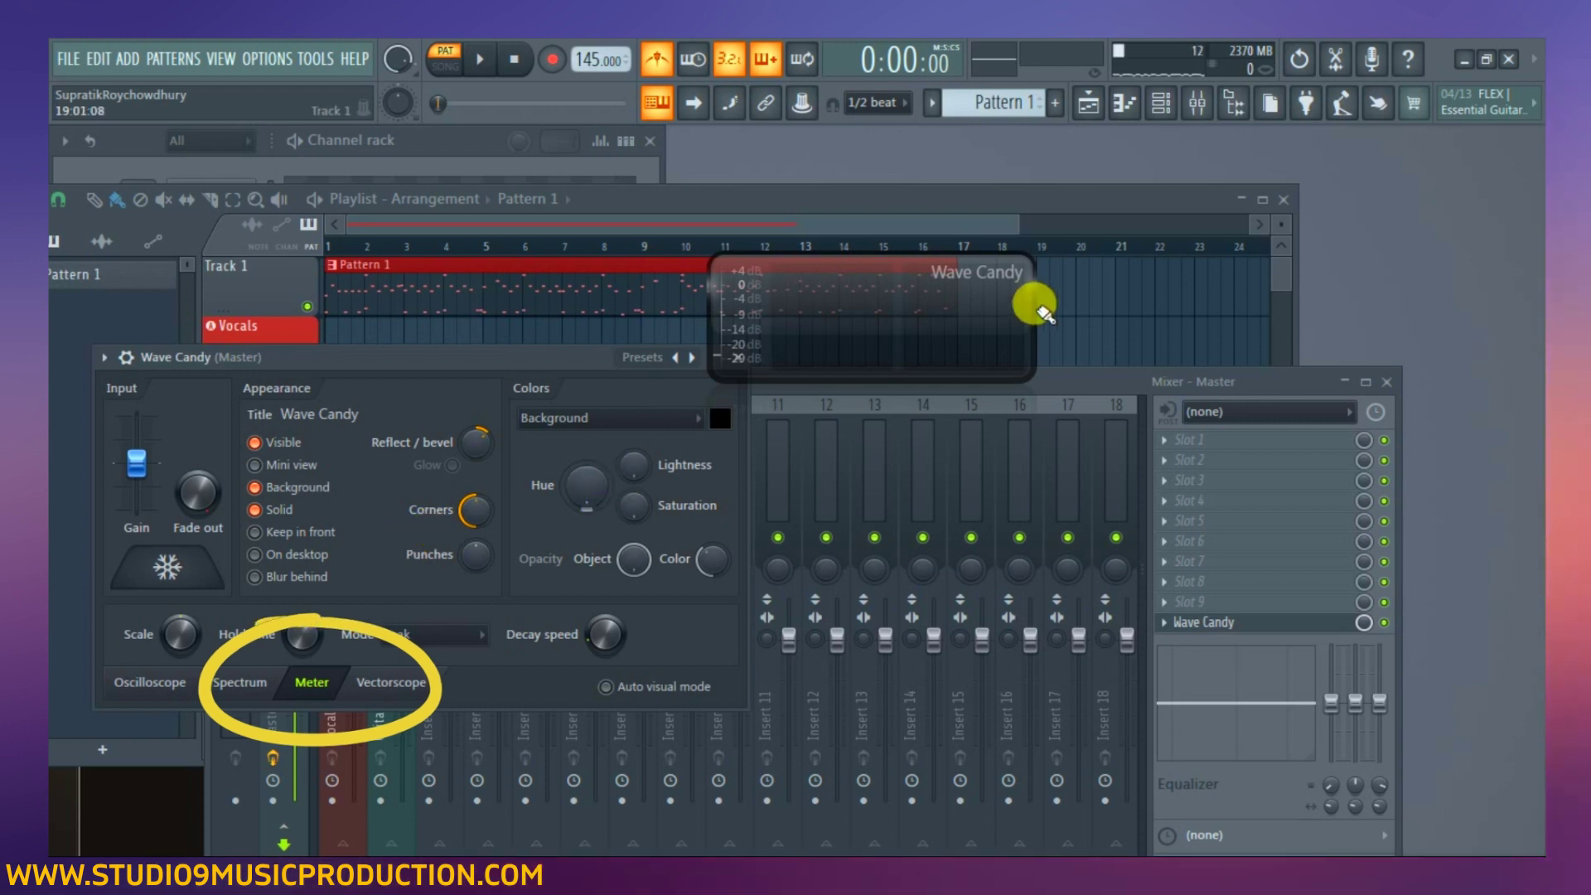
left_click_drag(1028, 309, 847, 336)
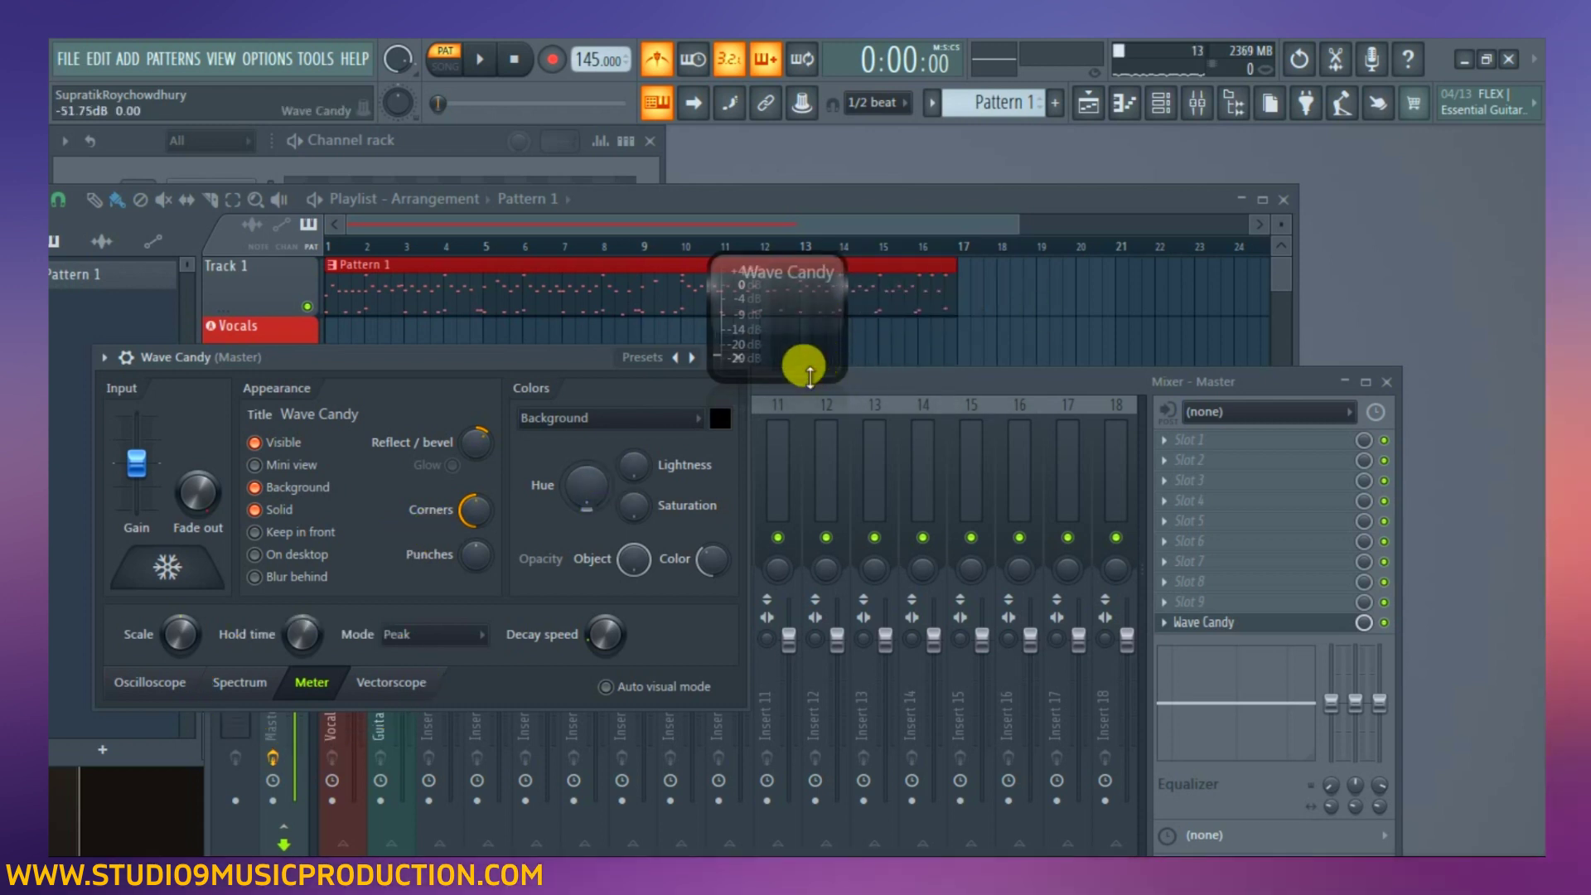
left_click_drag(799, 431, 820, 799)
left_click_drag(778, 269, 1463, 157)
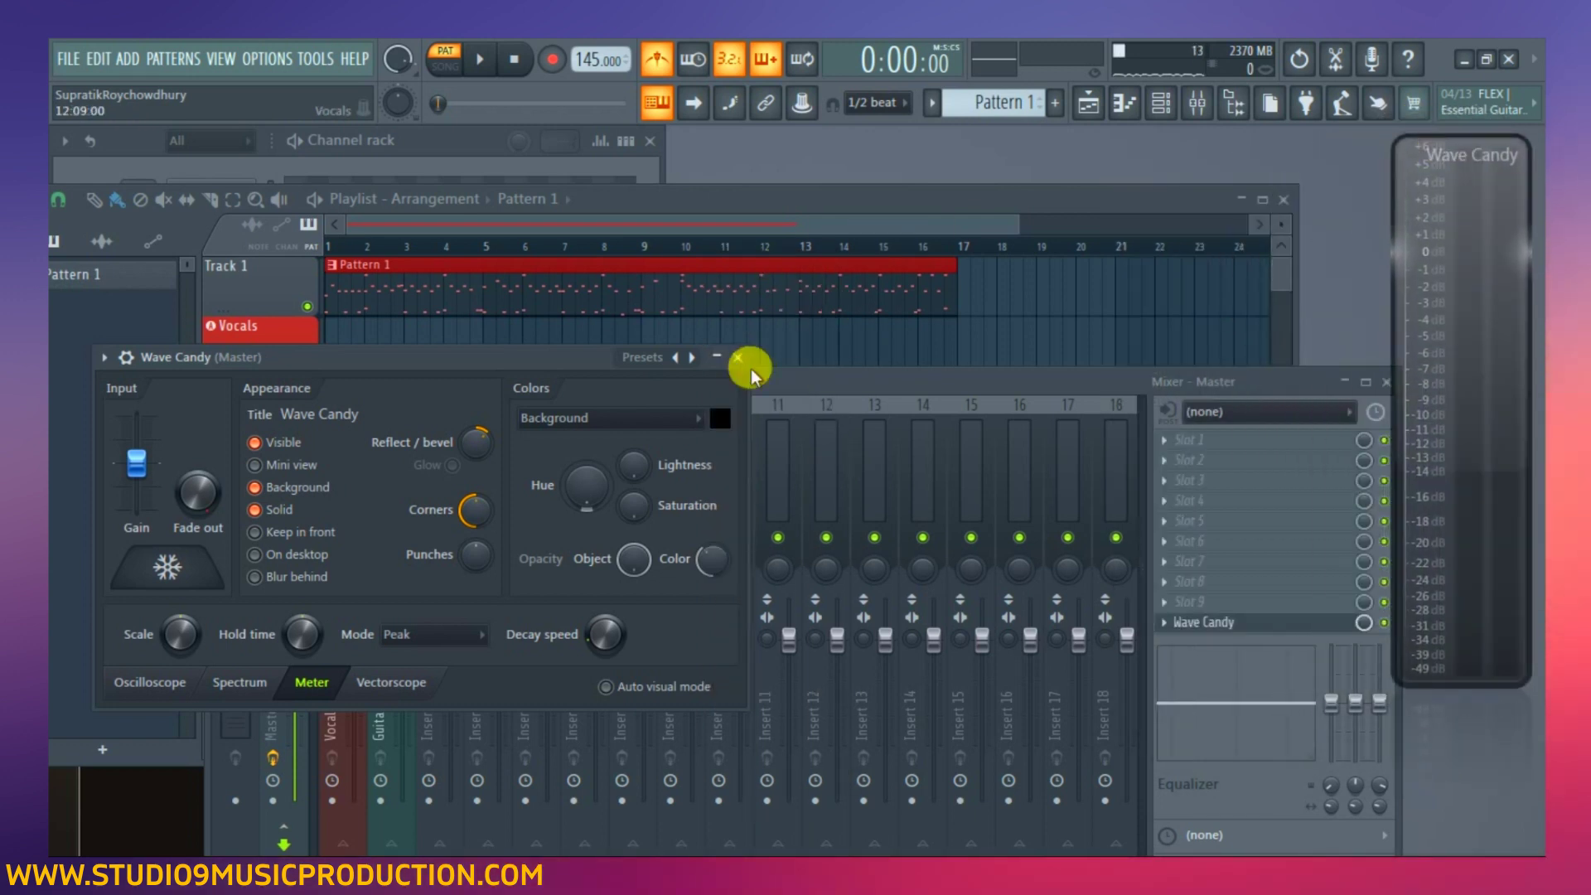
left_click(738, 358)
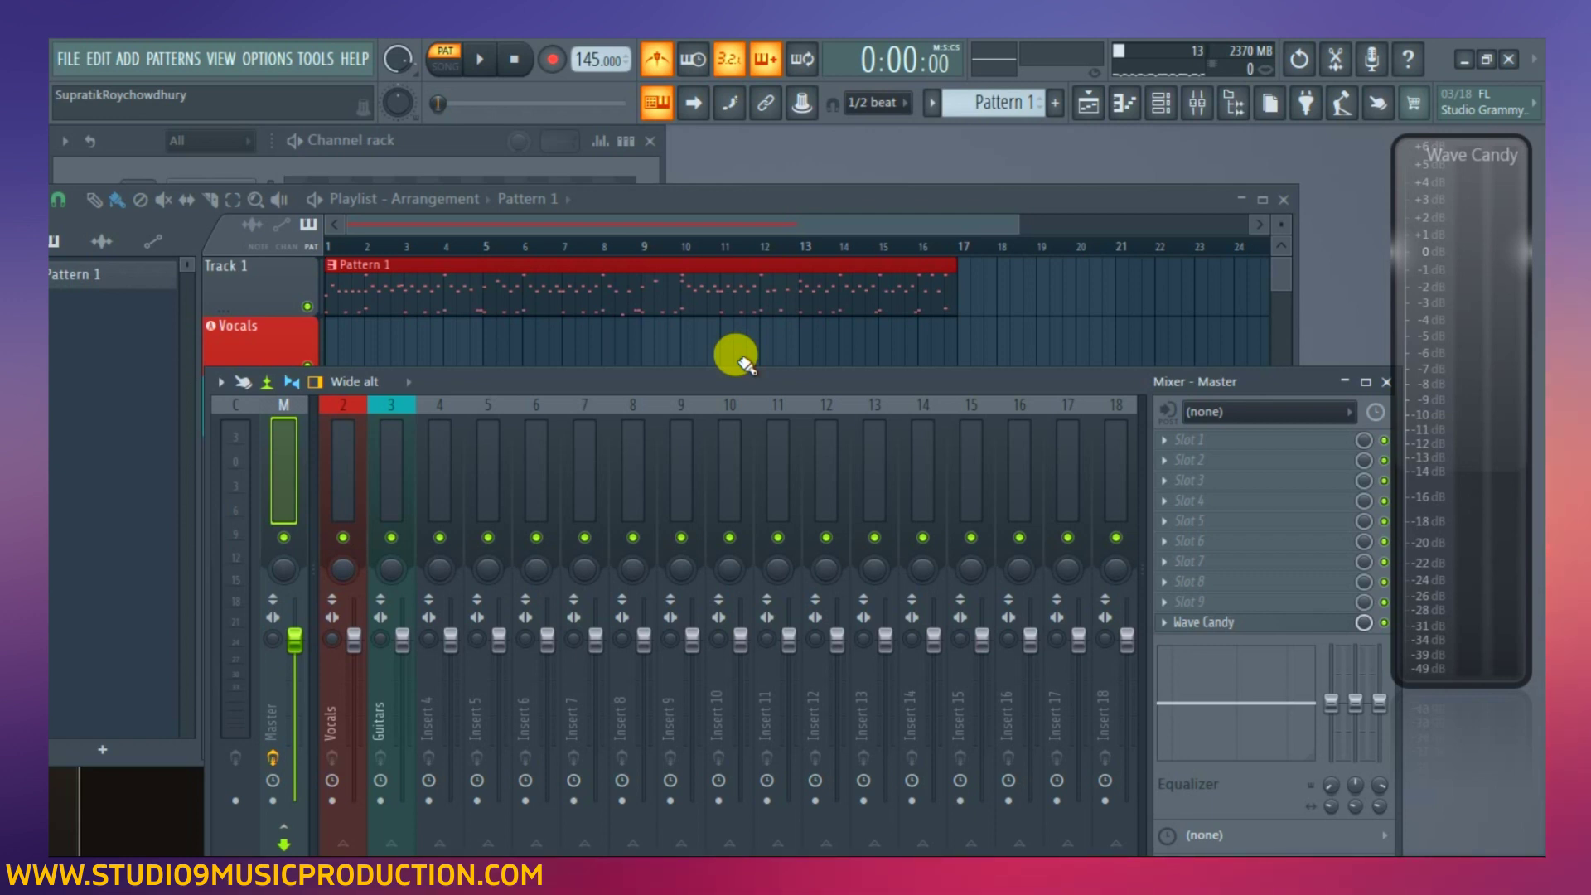
Select the Vocals mixer track, review the device list in the audio settings keeping FL Studio ASIO, and enable Triple buffer.
left_click(347, 448)
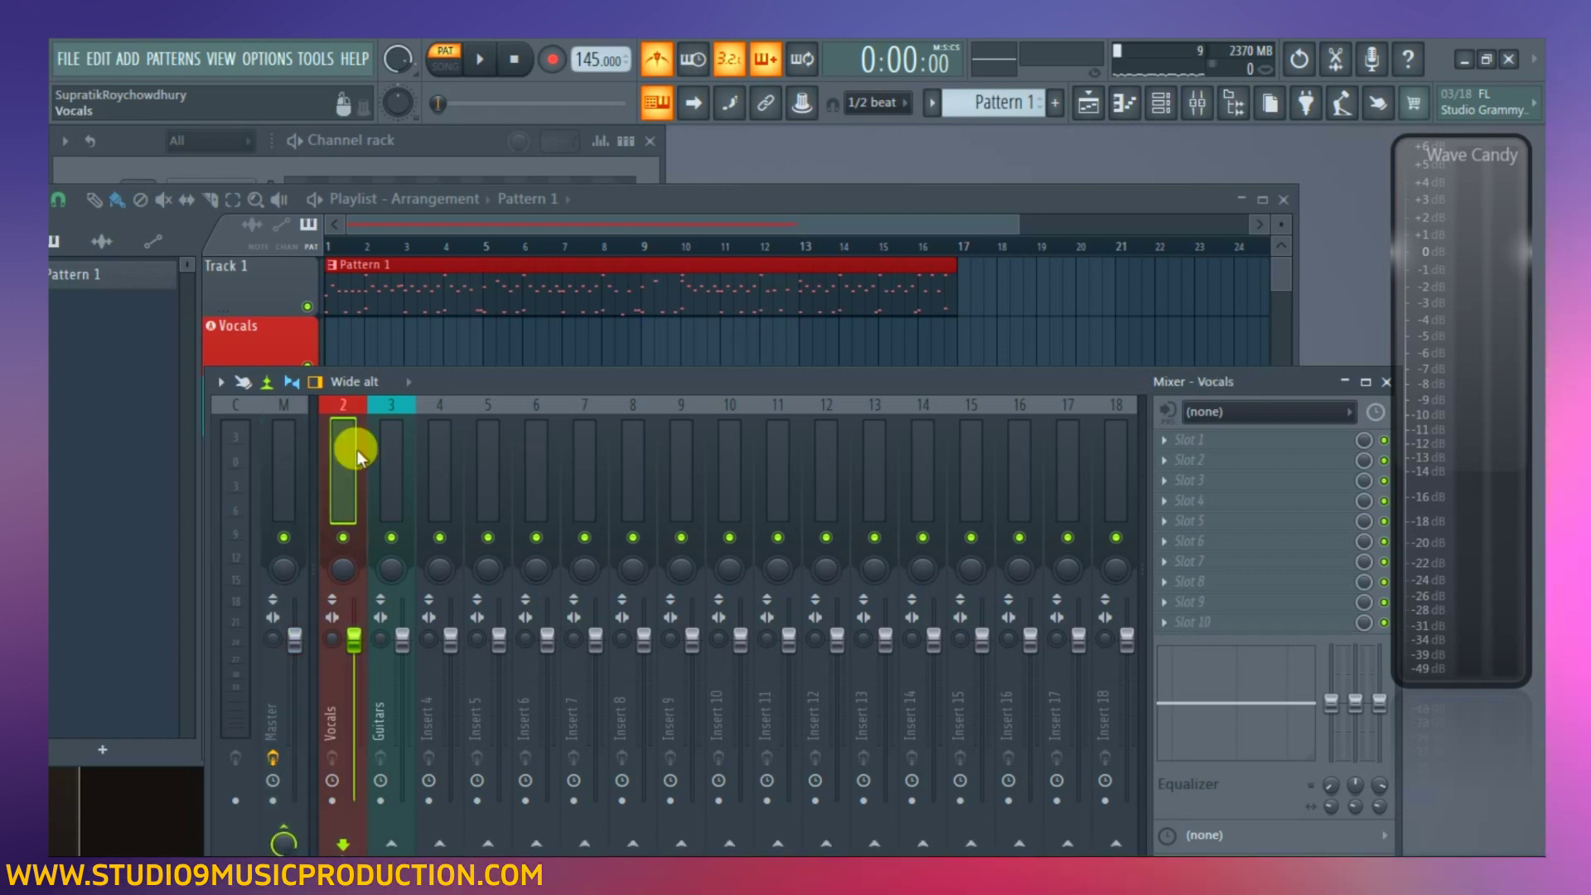
left_click(280, 59)
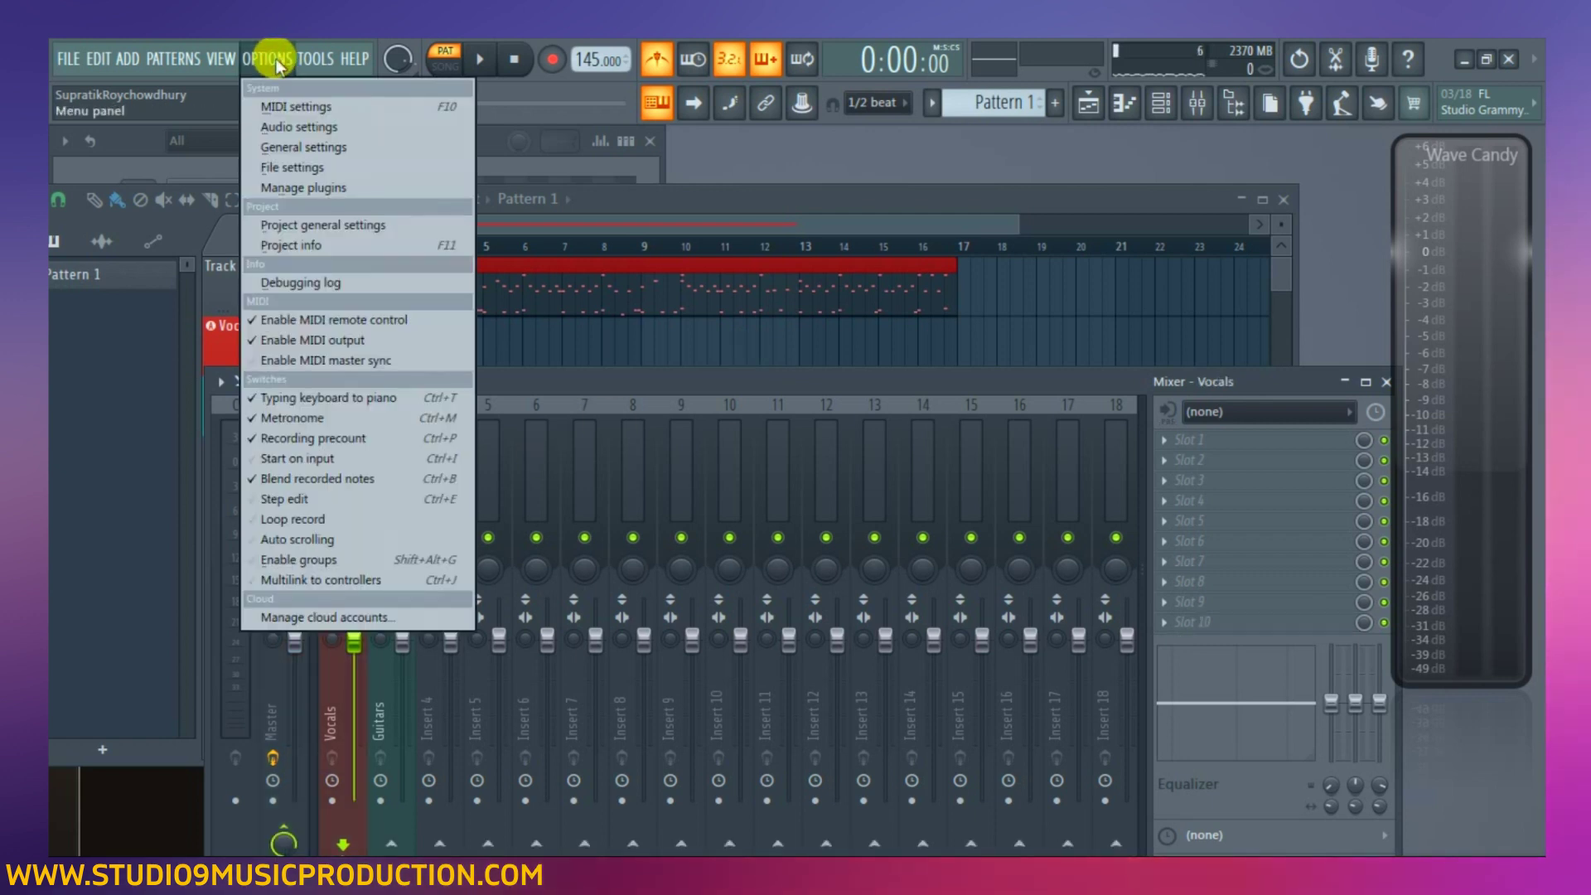
left_click(292, 128)
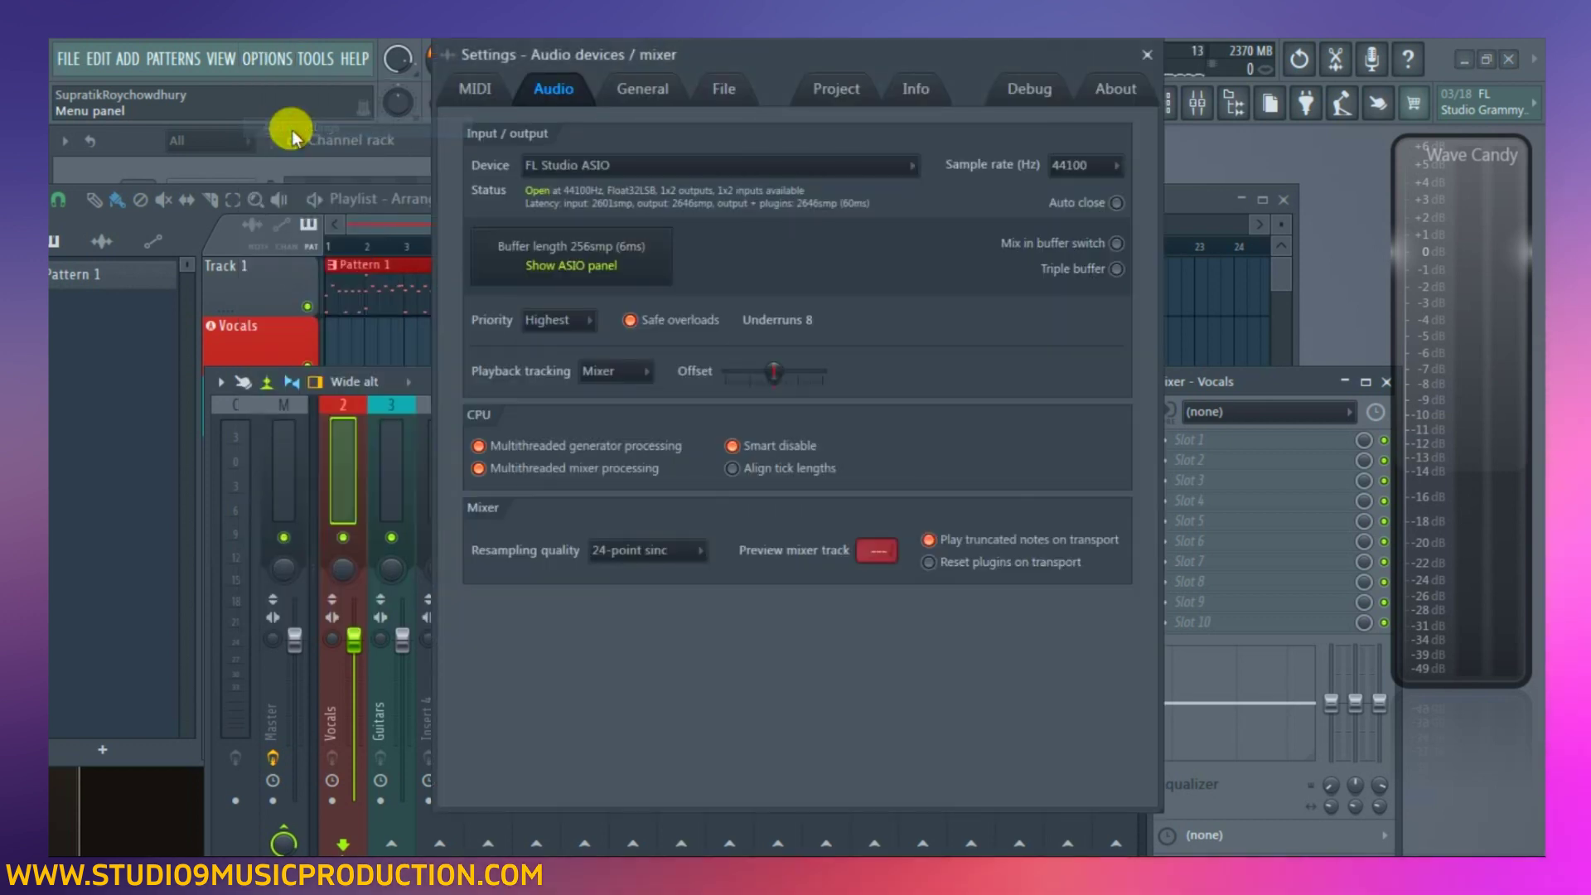
left_click(694, 170)
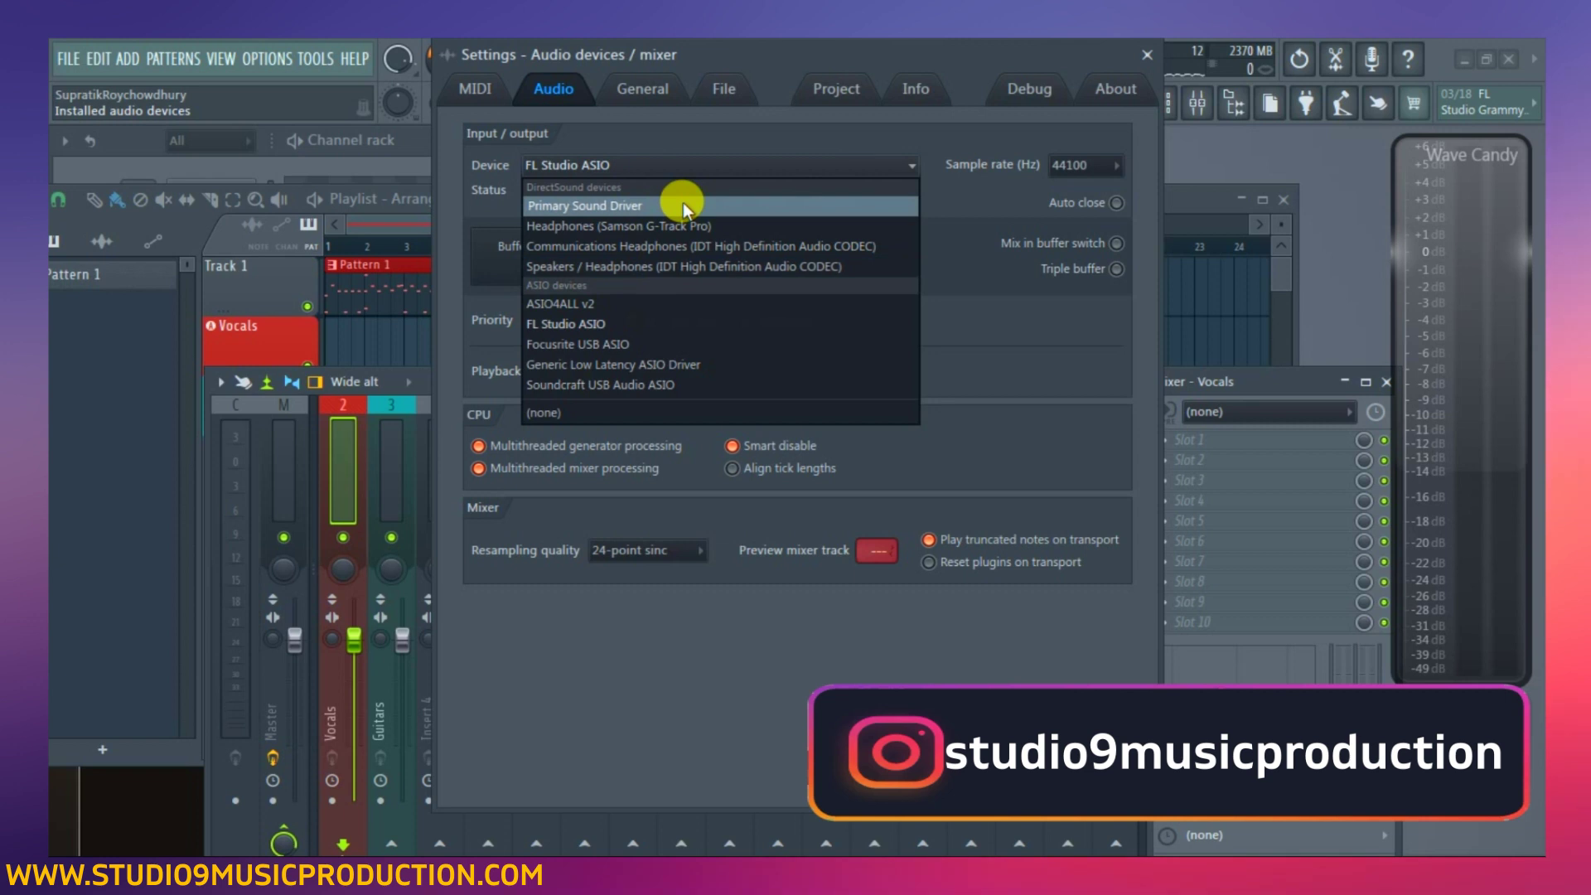
left_click(1002, 273)
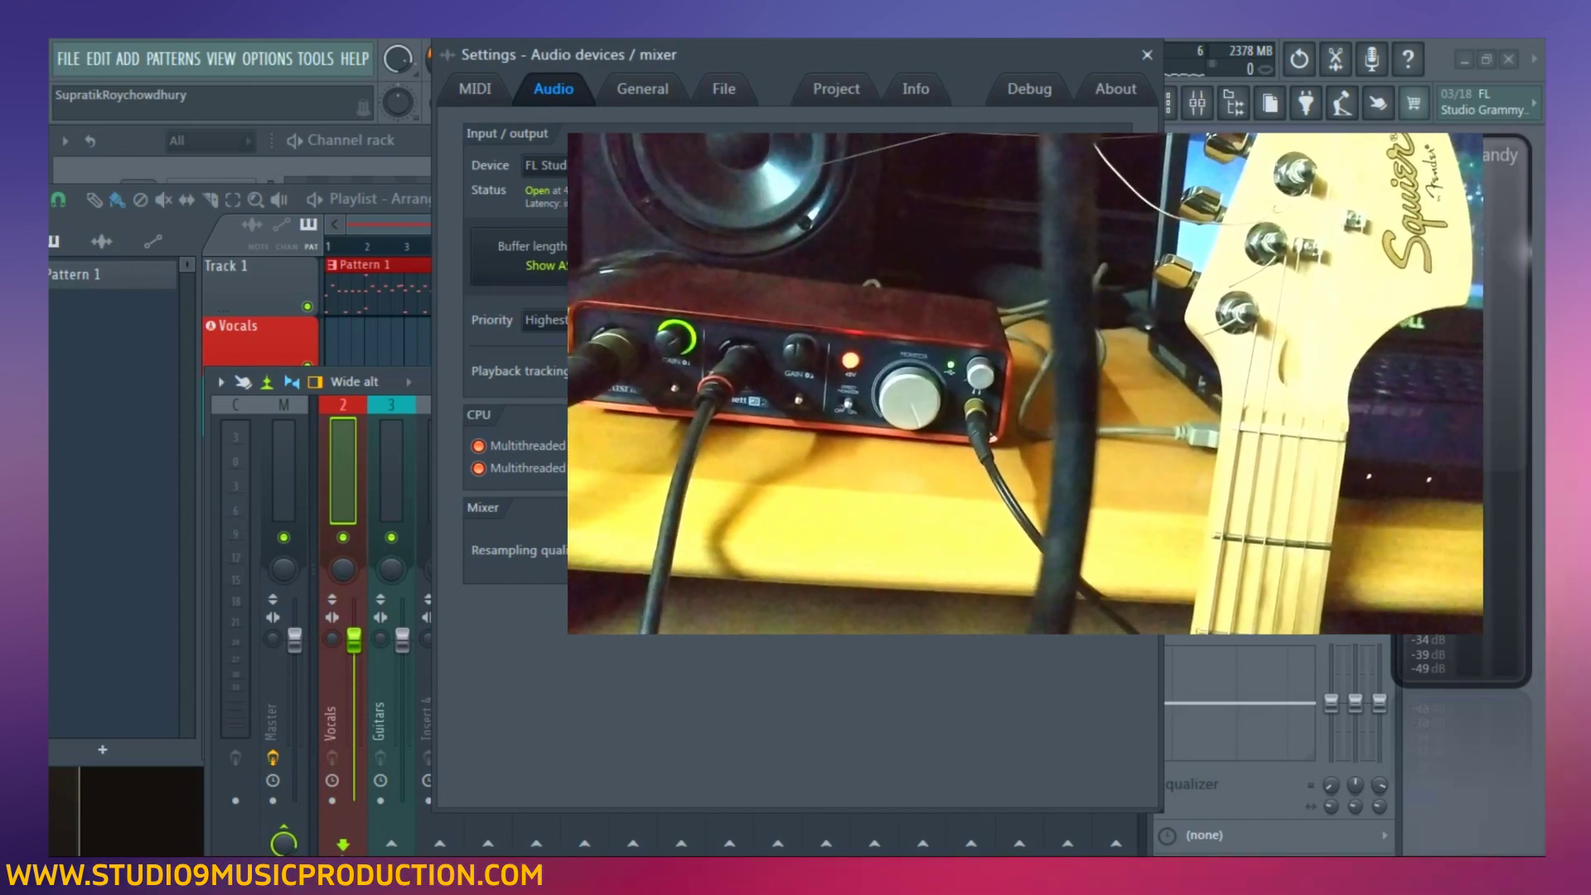
left_click(1147, 55)
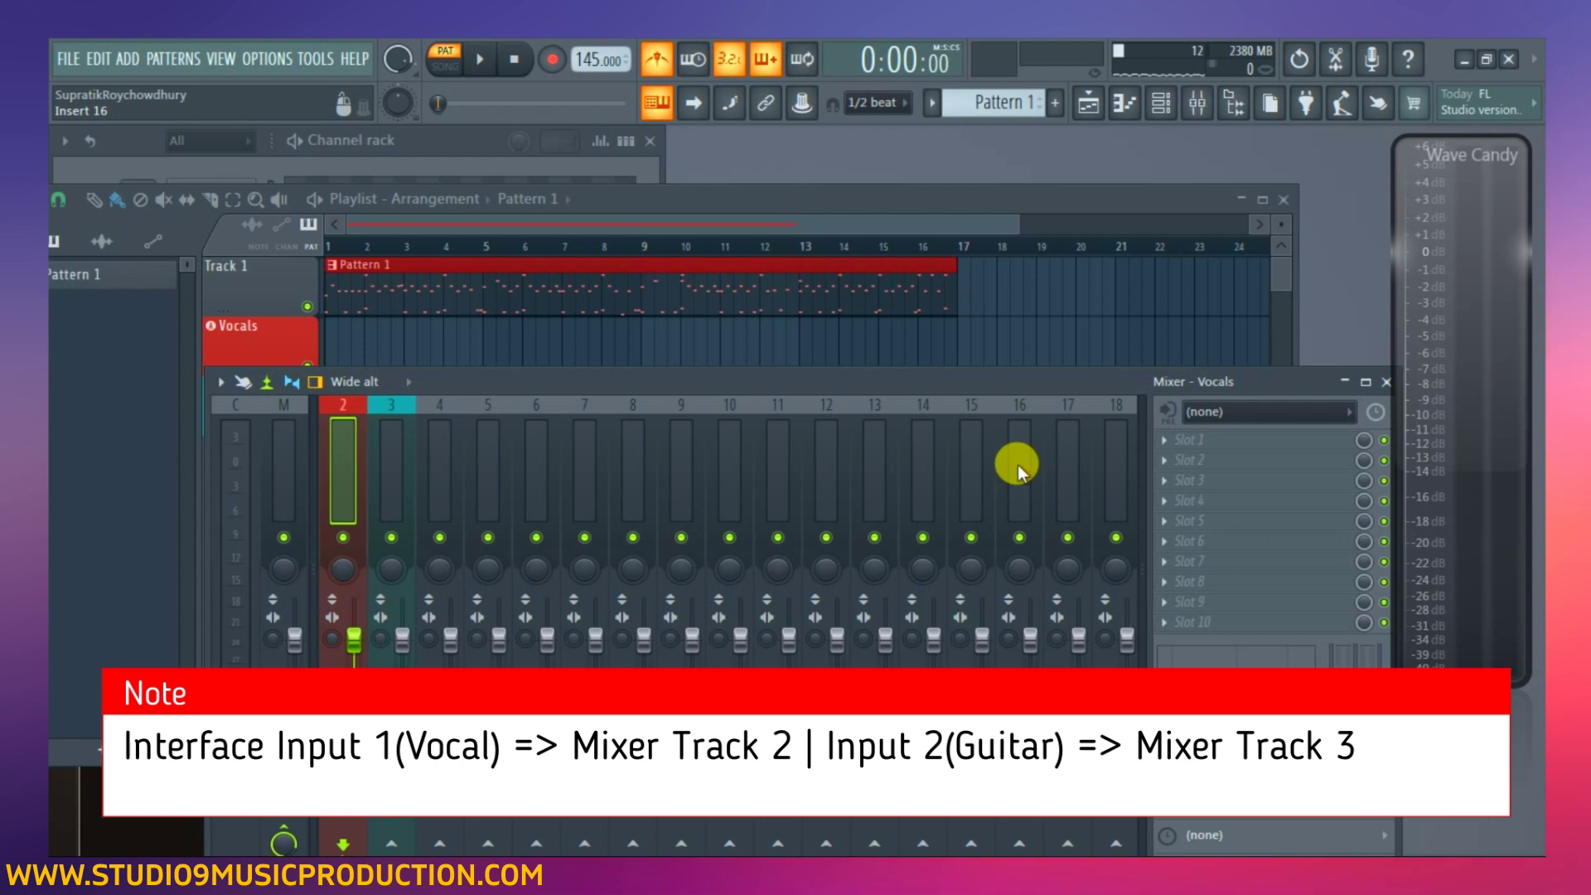
Try mono input In 1 on the Vocals mixer track and reset its input to (none).
left_click(1266, 413)
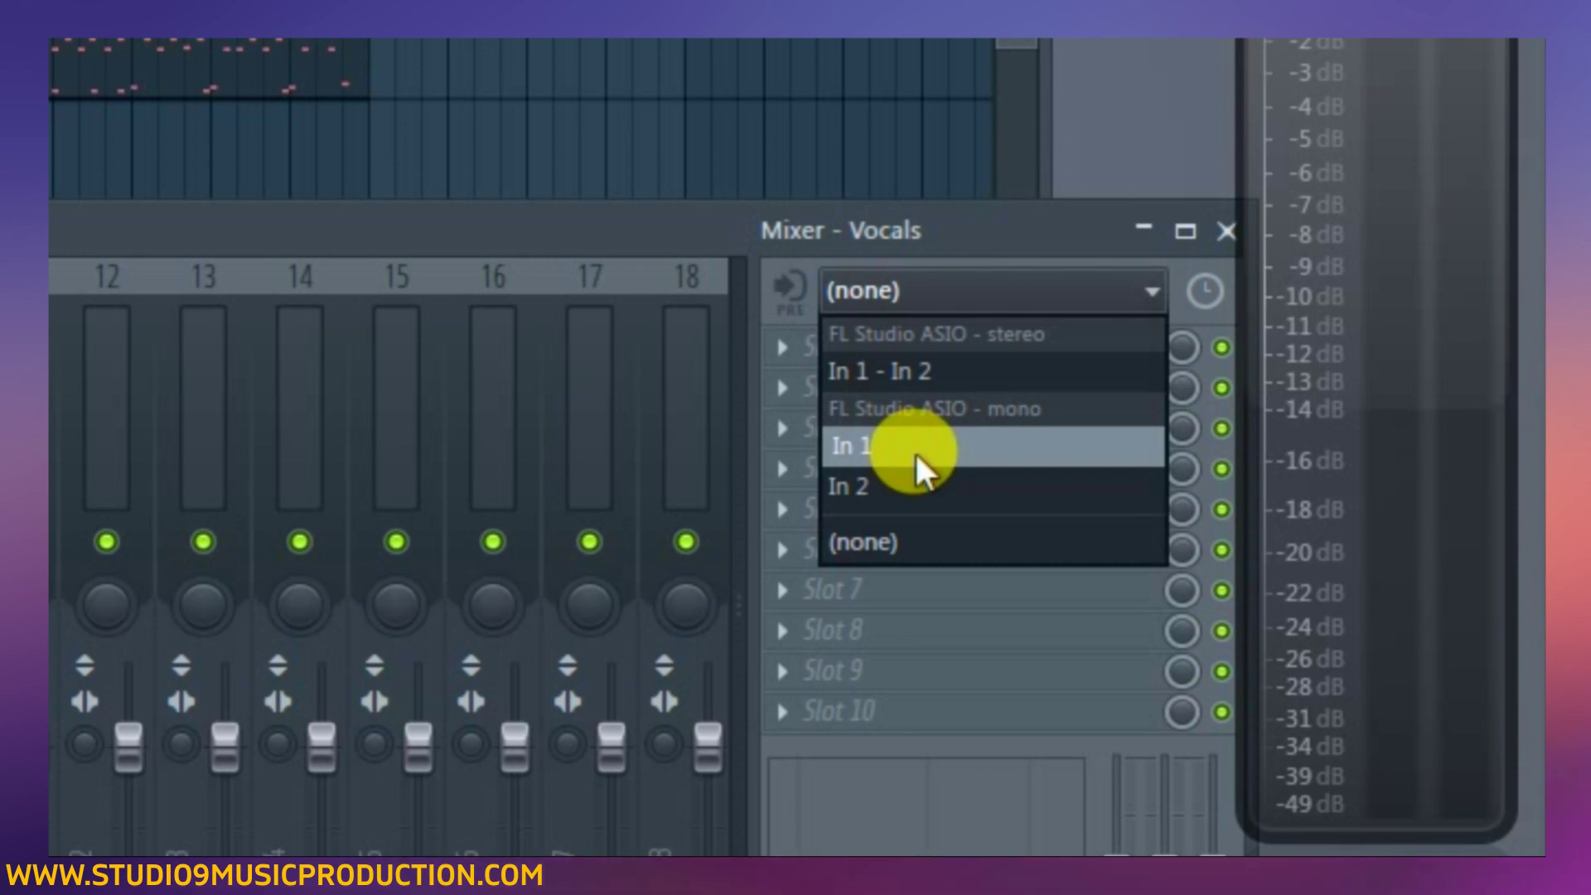
left_click(915, 450)
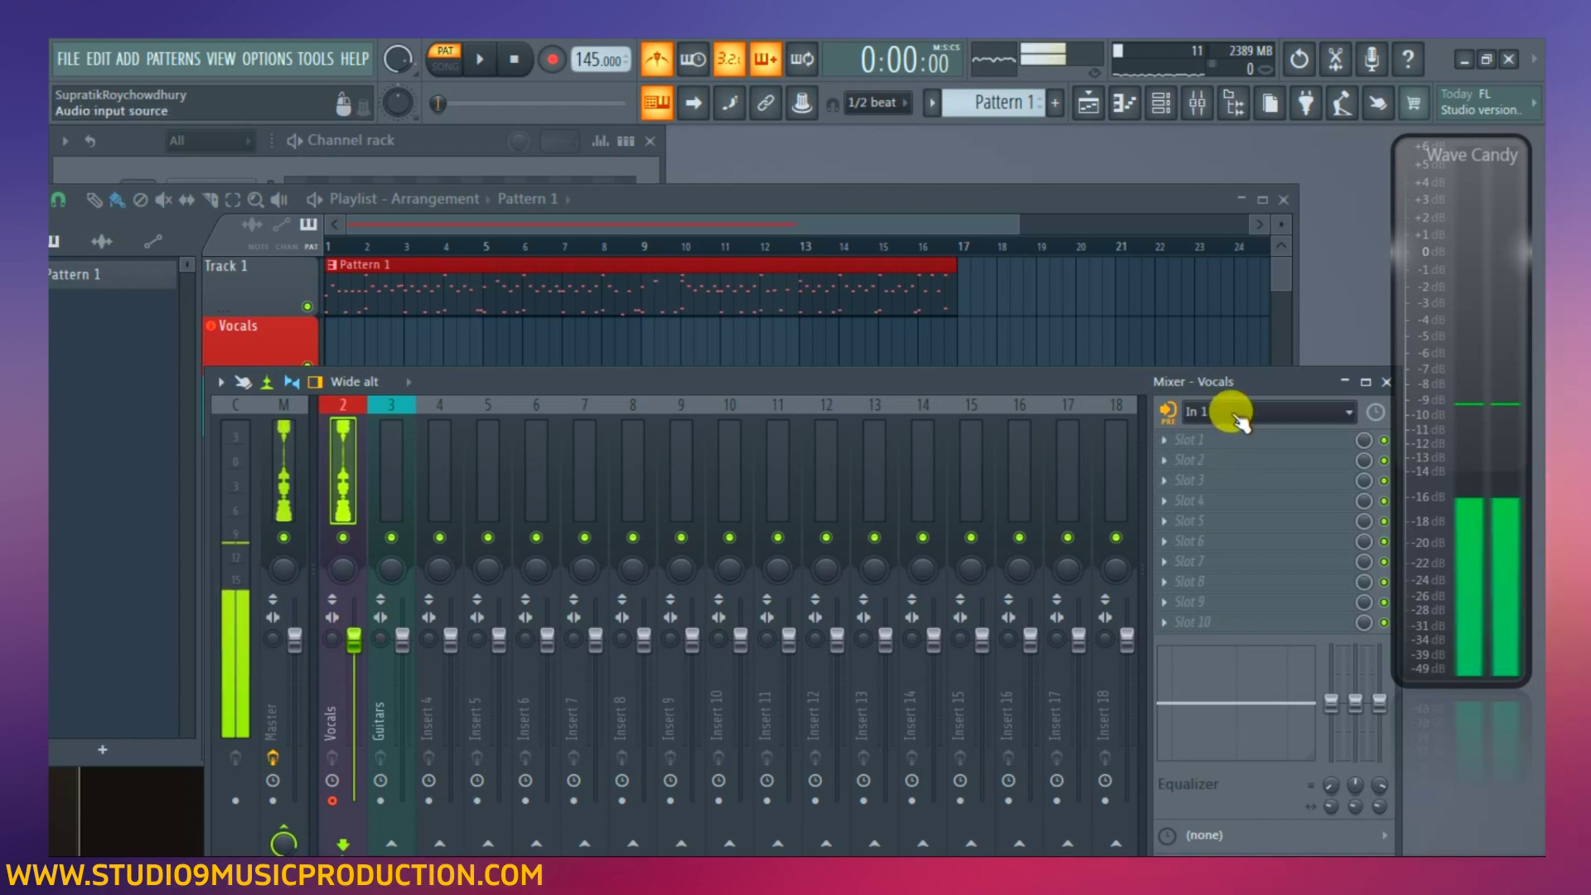
left_click(1238, 414)
left_click(1237, 539)
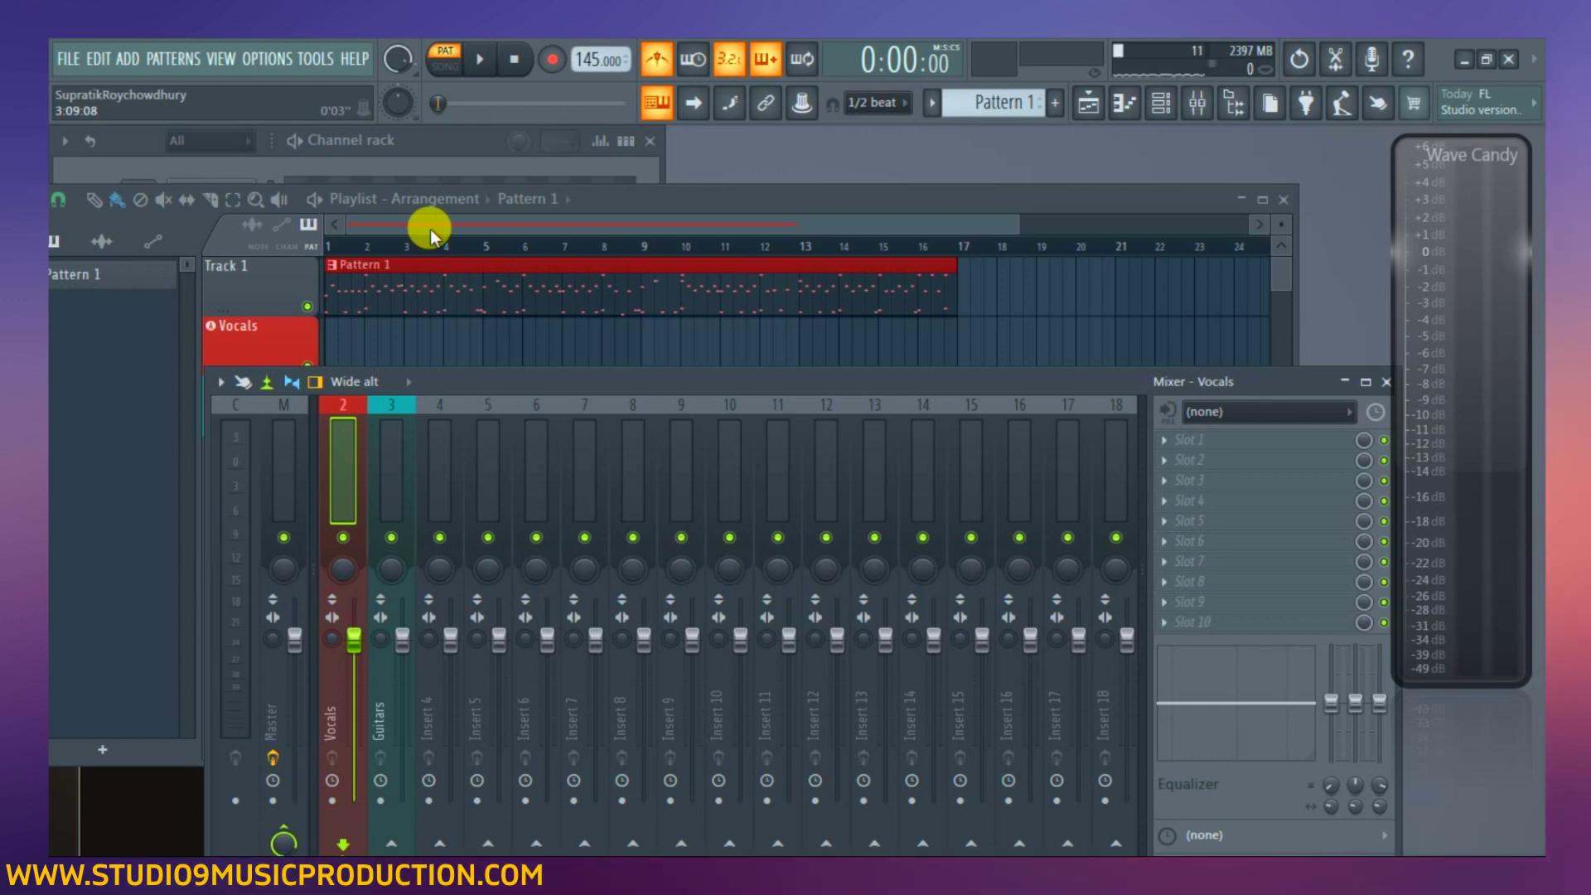
Show the ASIO panel for FL Studio ASIO from the audio settings.
left_click(265, 58)
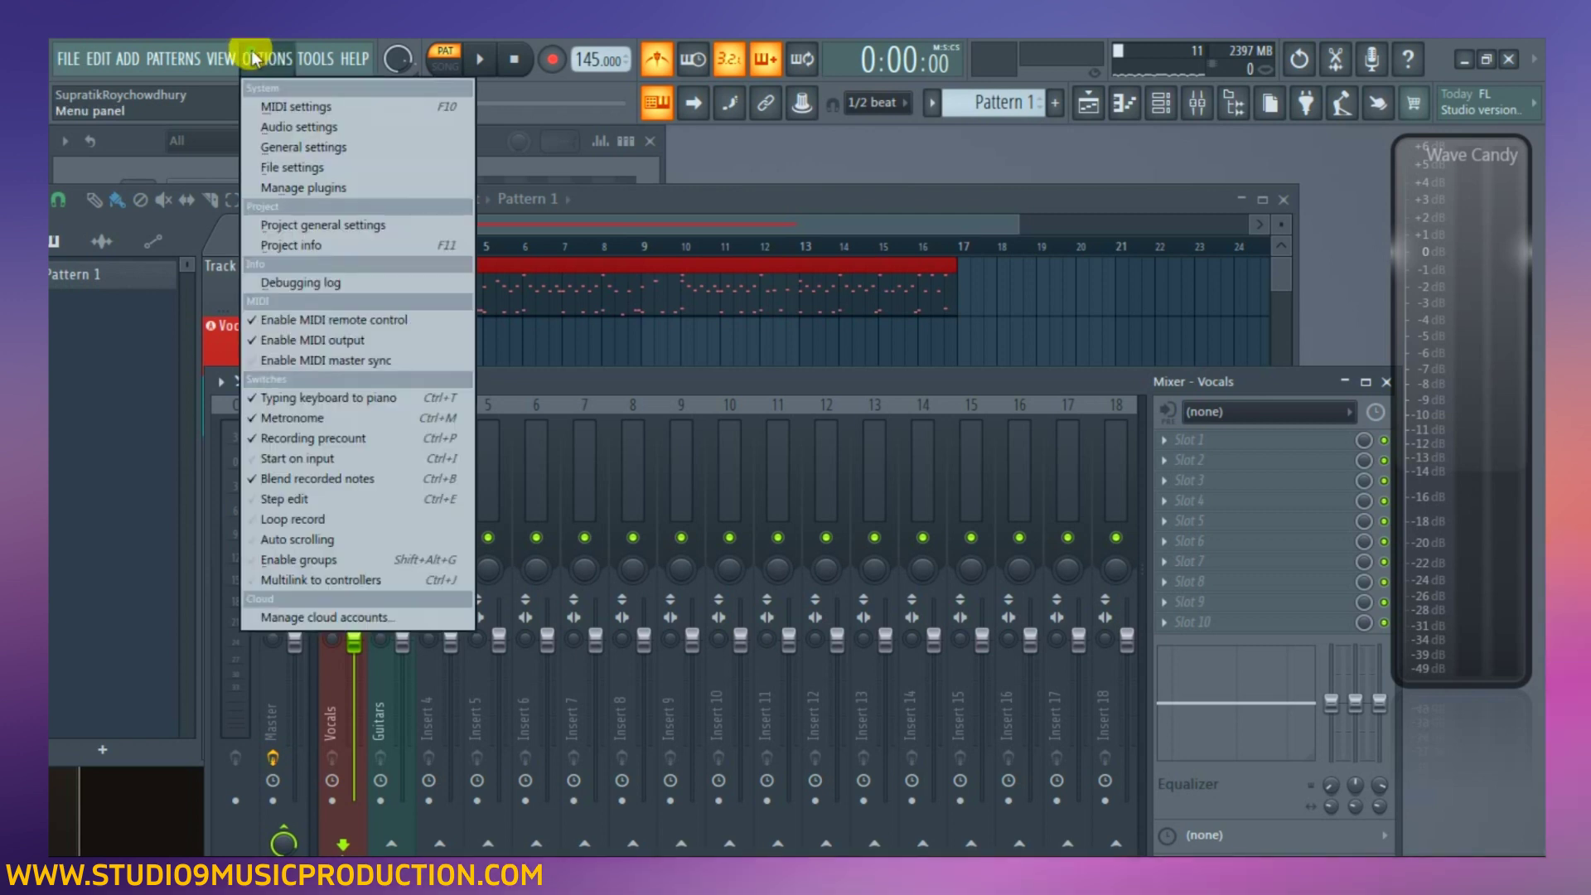
left_click(305, 129)
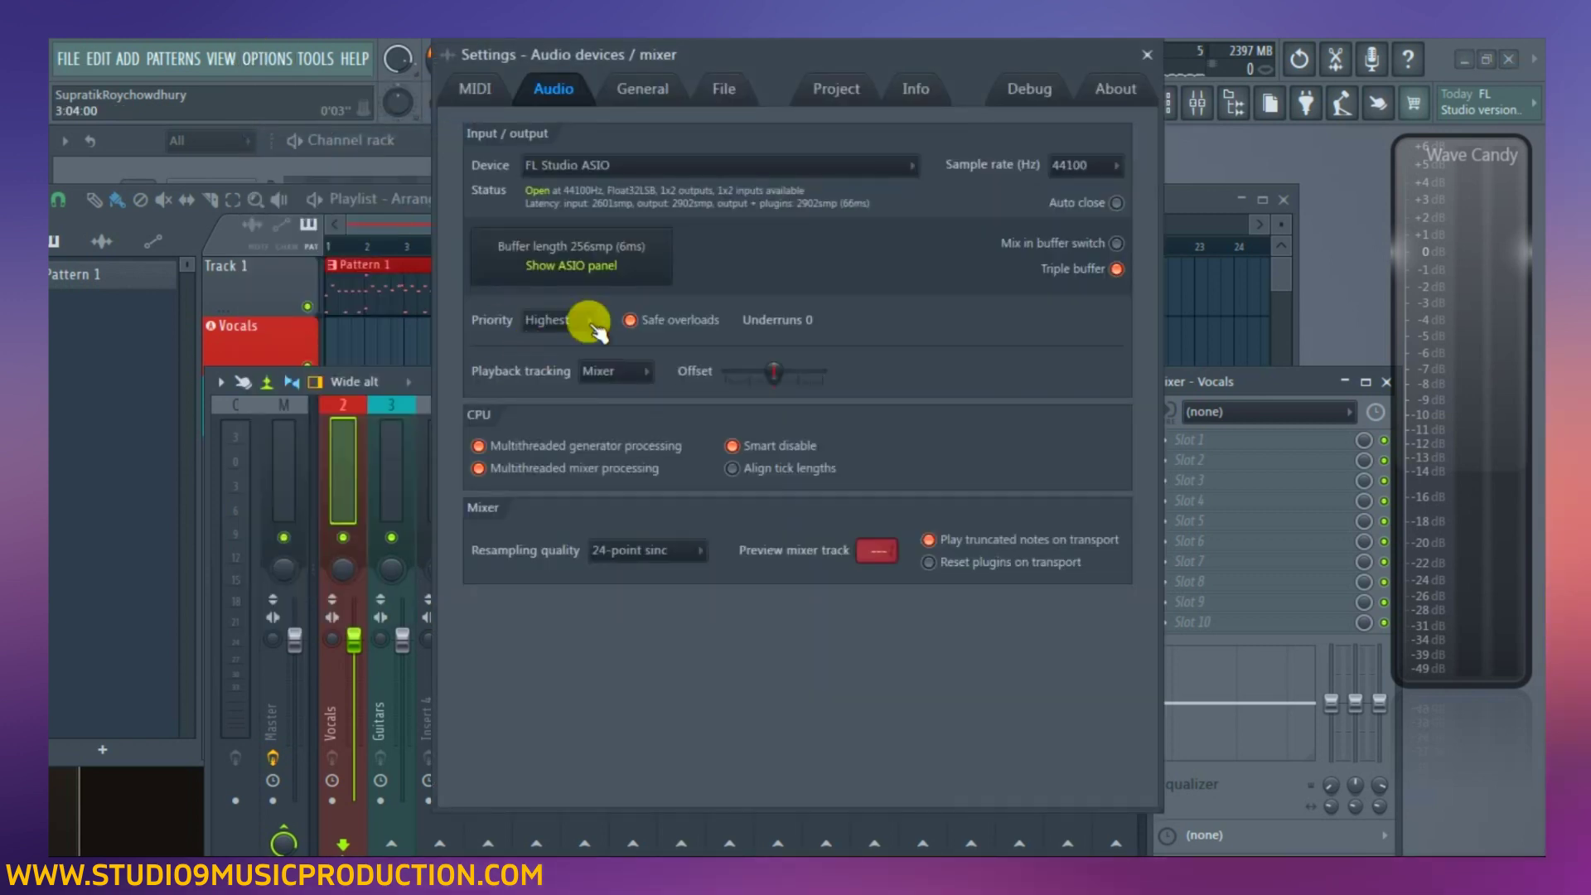
left_click(566, 273)
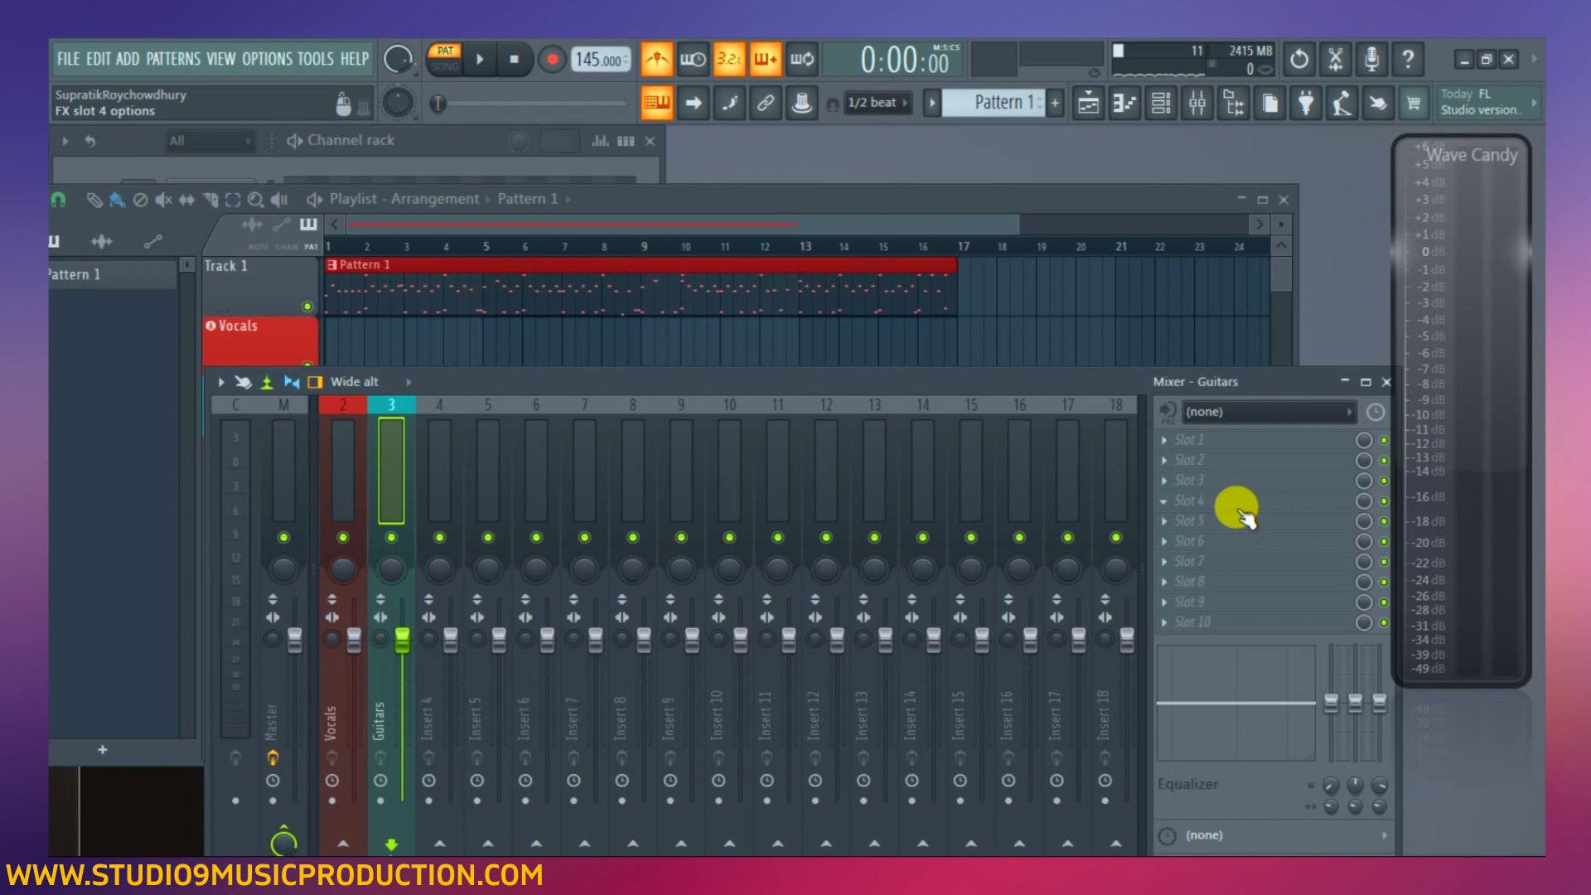
Set the audio input of the Vocals mixer track to mono In 1.
right_click(1295, 444)
left_click(350, 451)
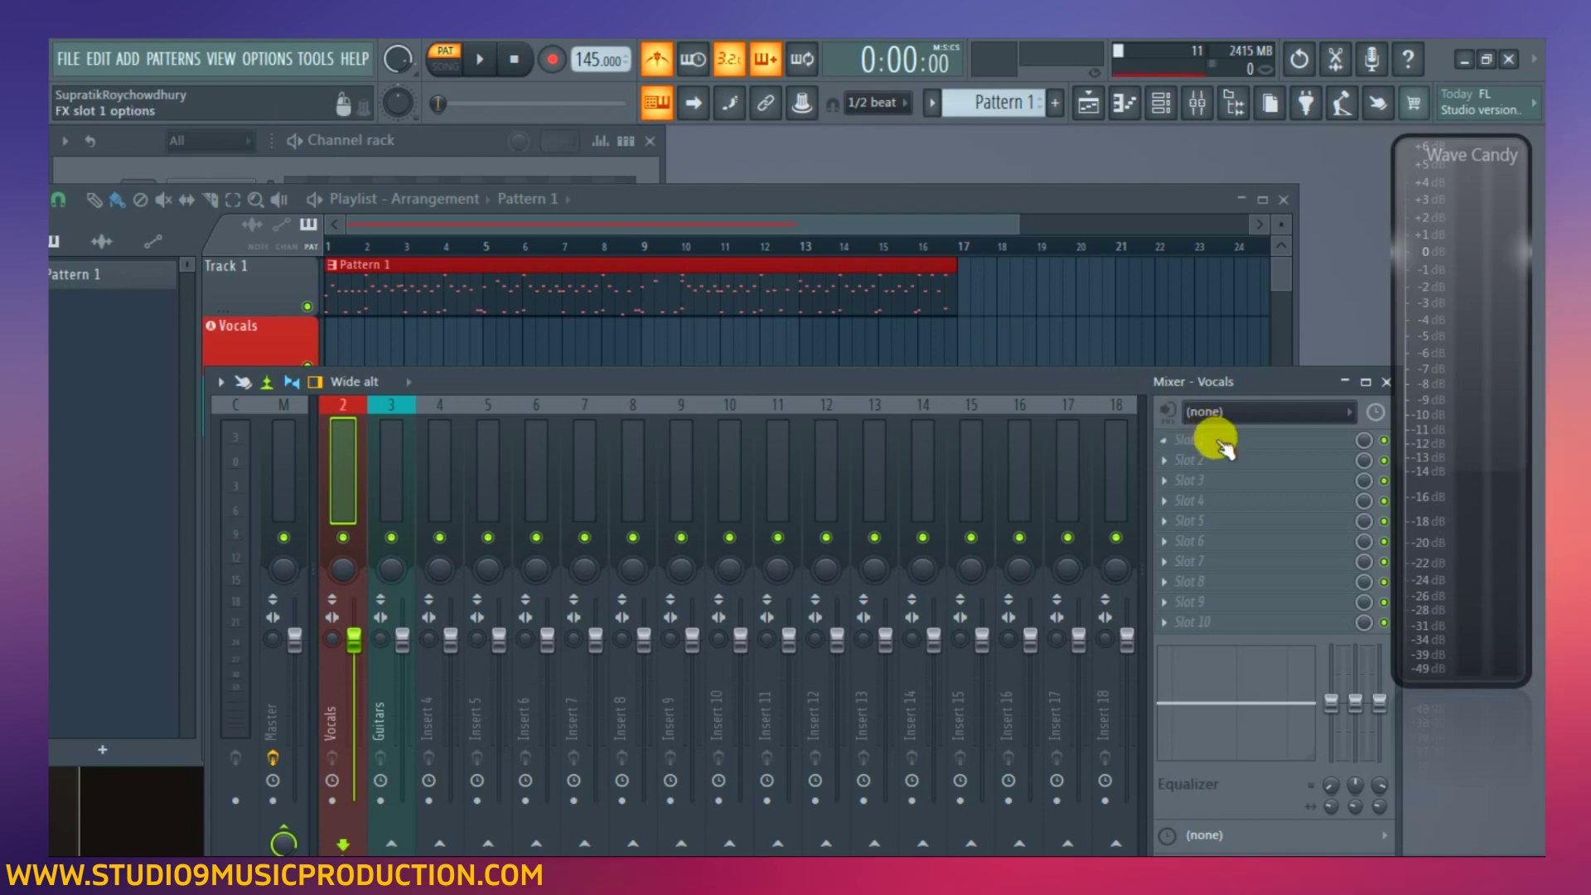
right_click(1222, 448)
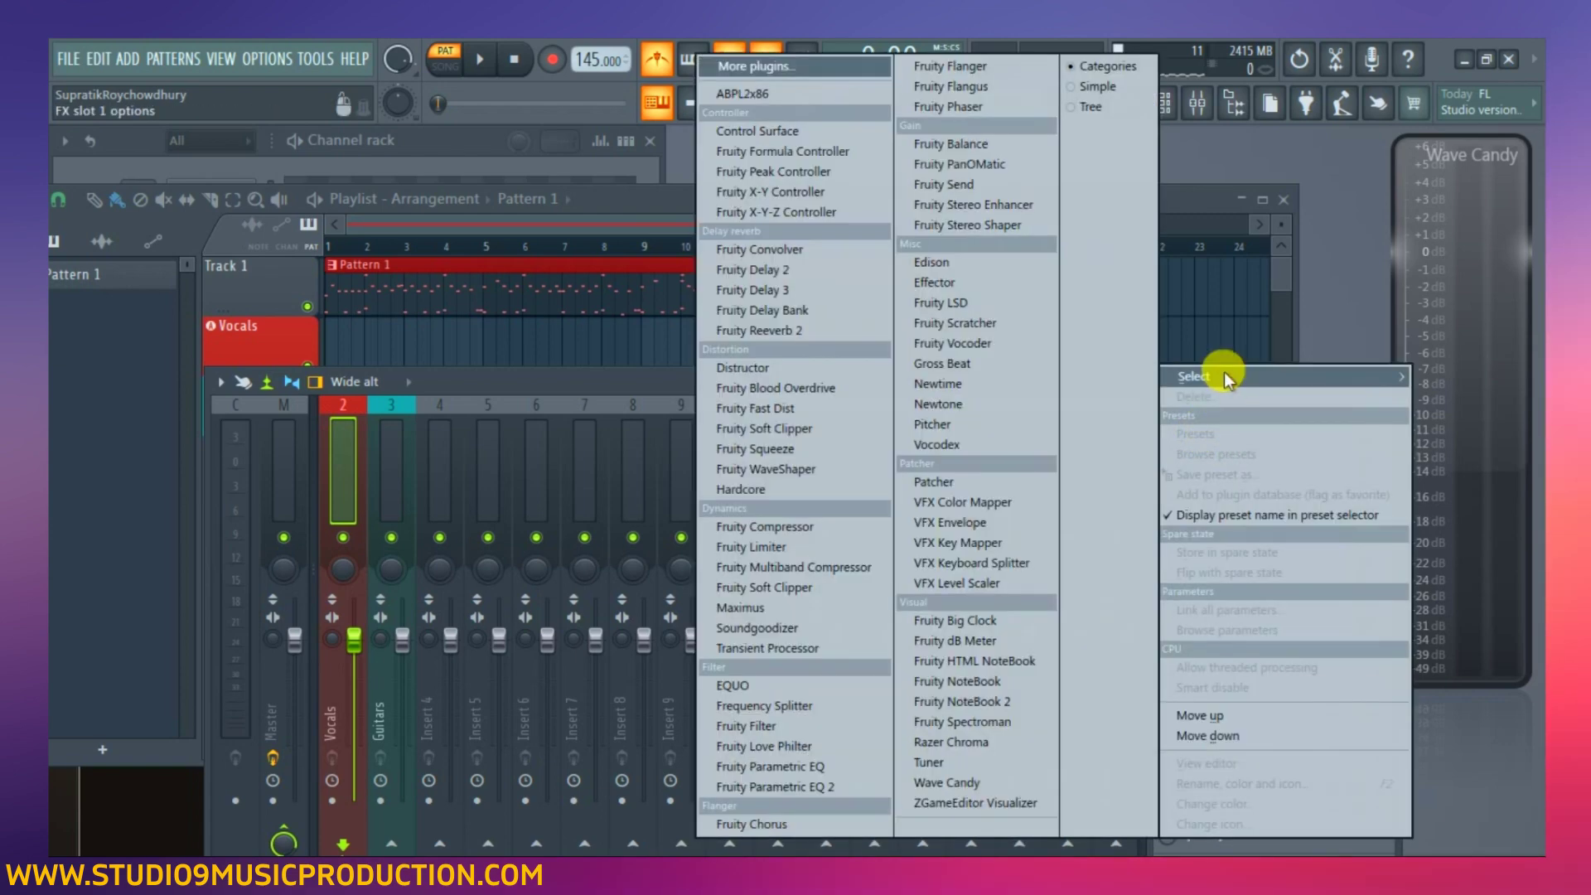
left_click(1272, 412)
left_click(1266, 492)
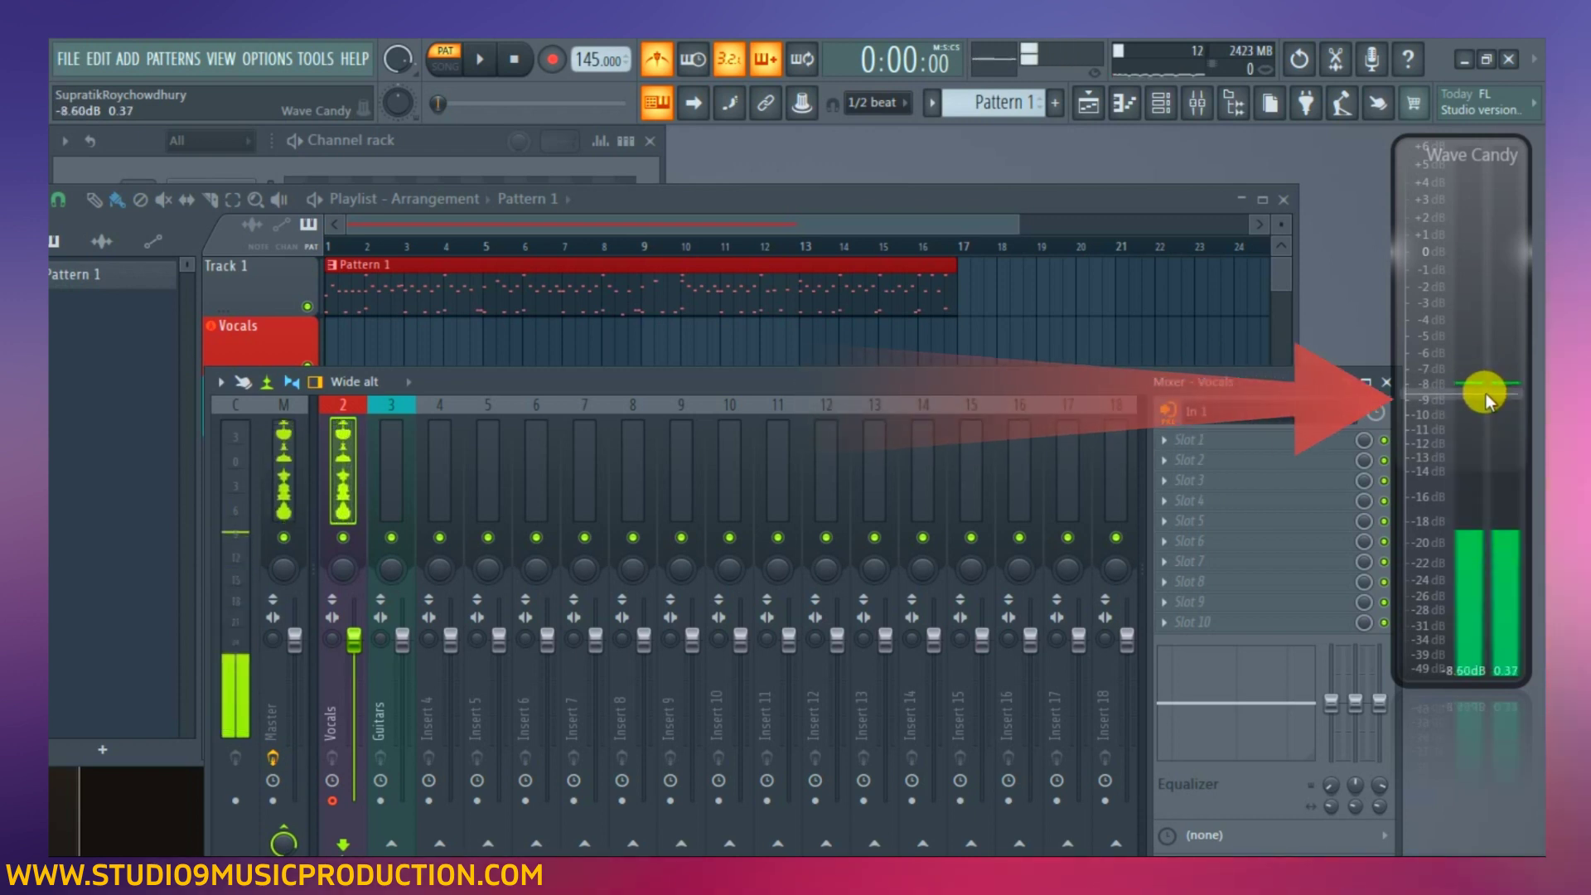
Mute the Vocals mixer track and load Tuner into effect slot 1 of the Guitars track.
left_click(343, 539)
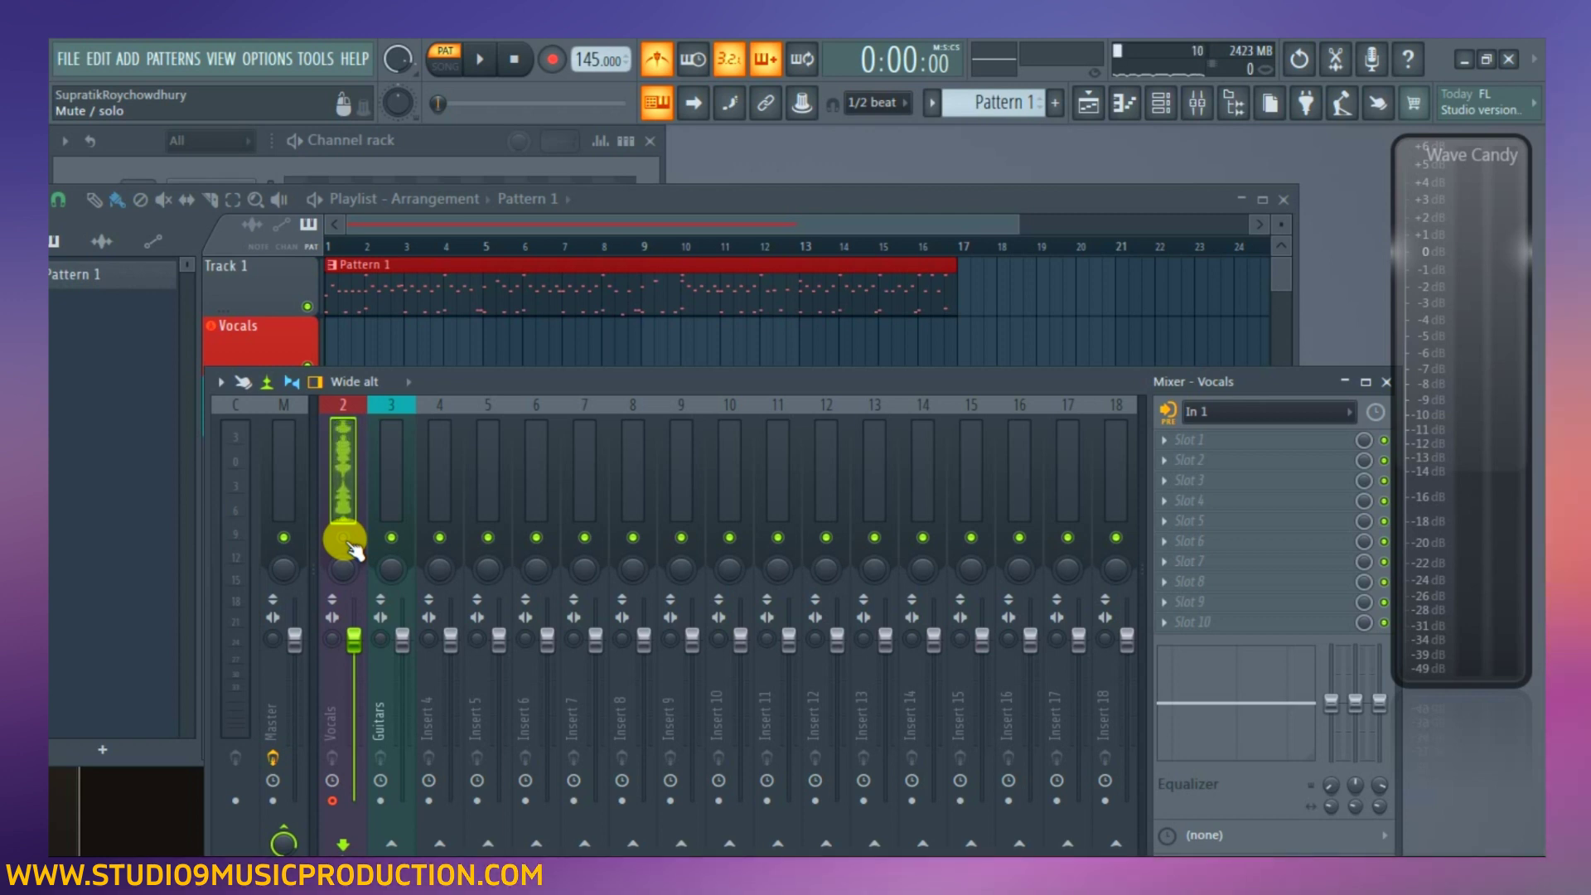
left_click(344, 539)
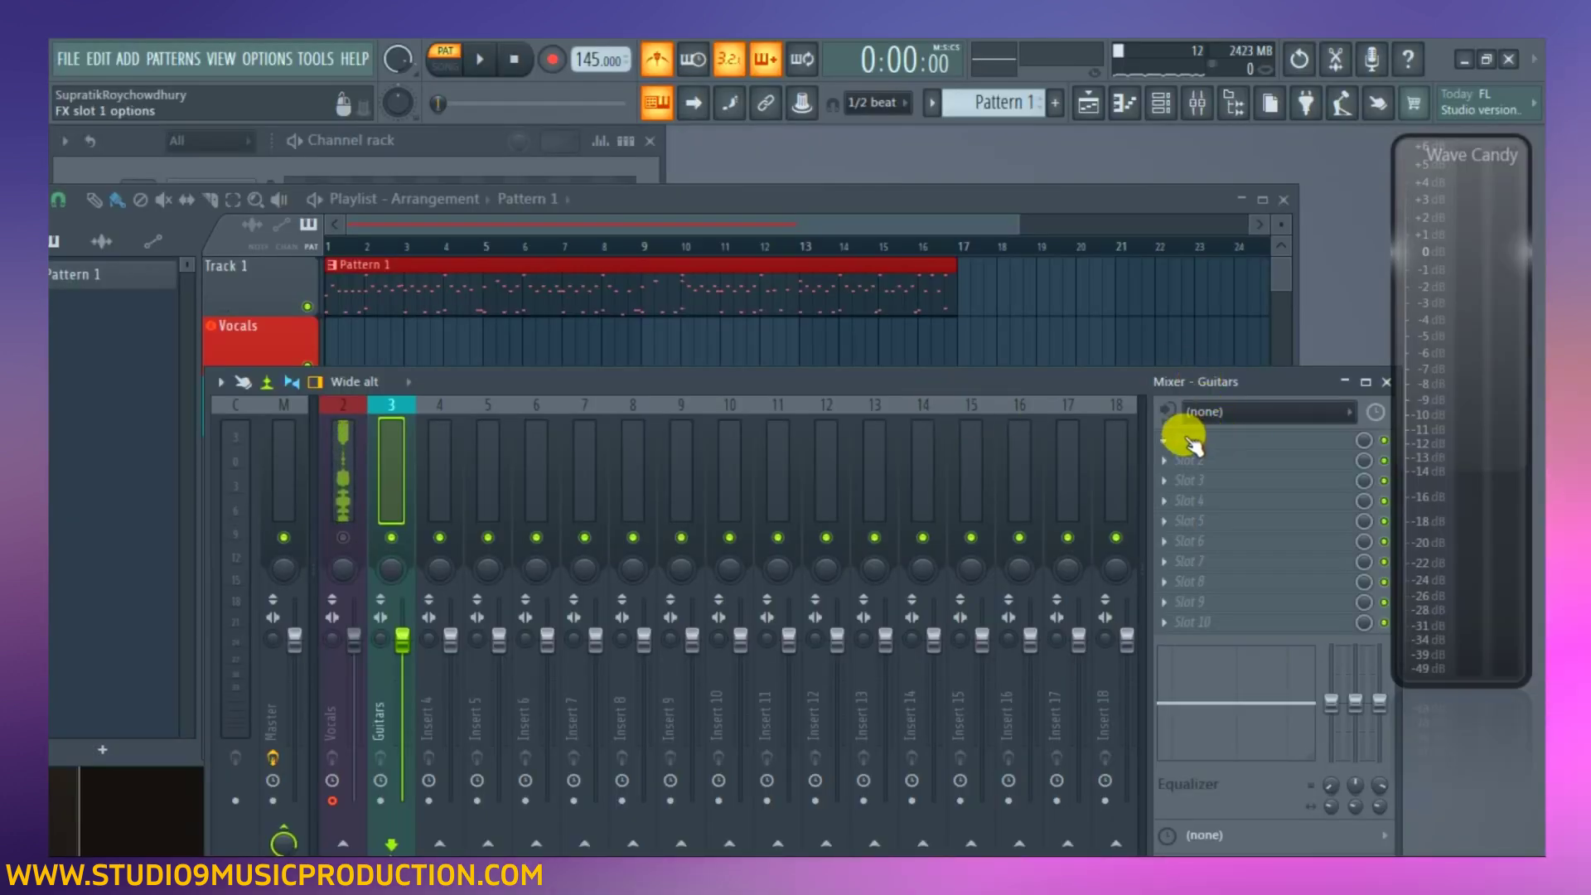
right_click(1169, 435)
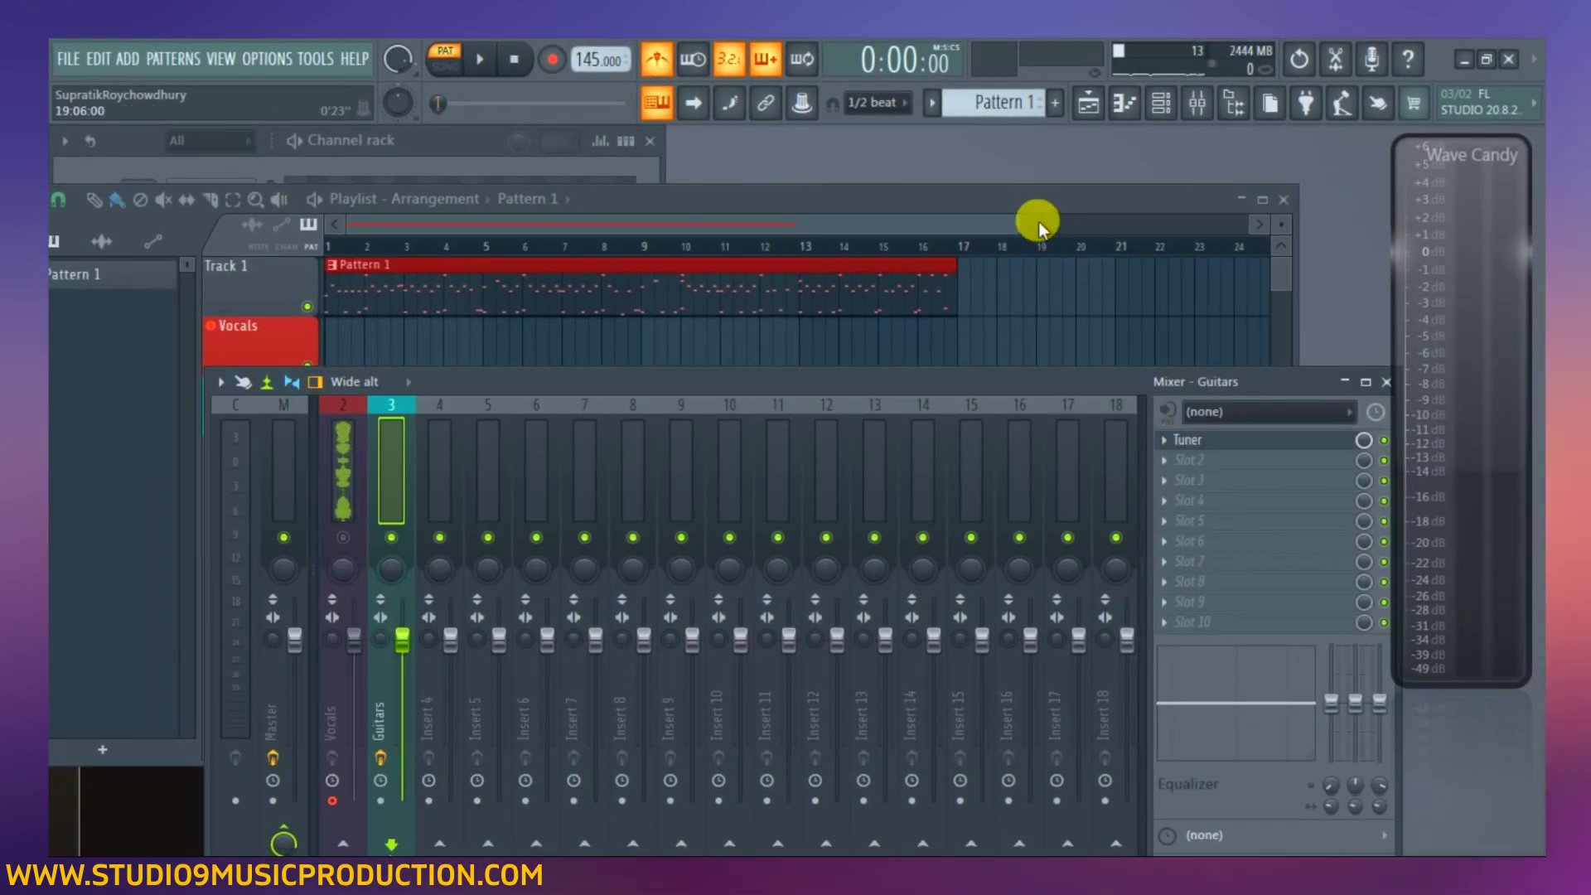
Bring the playlist to the front, switch playback to Song mode and stop it.
left_click(1032, 196)
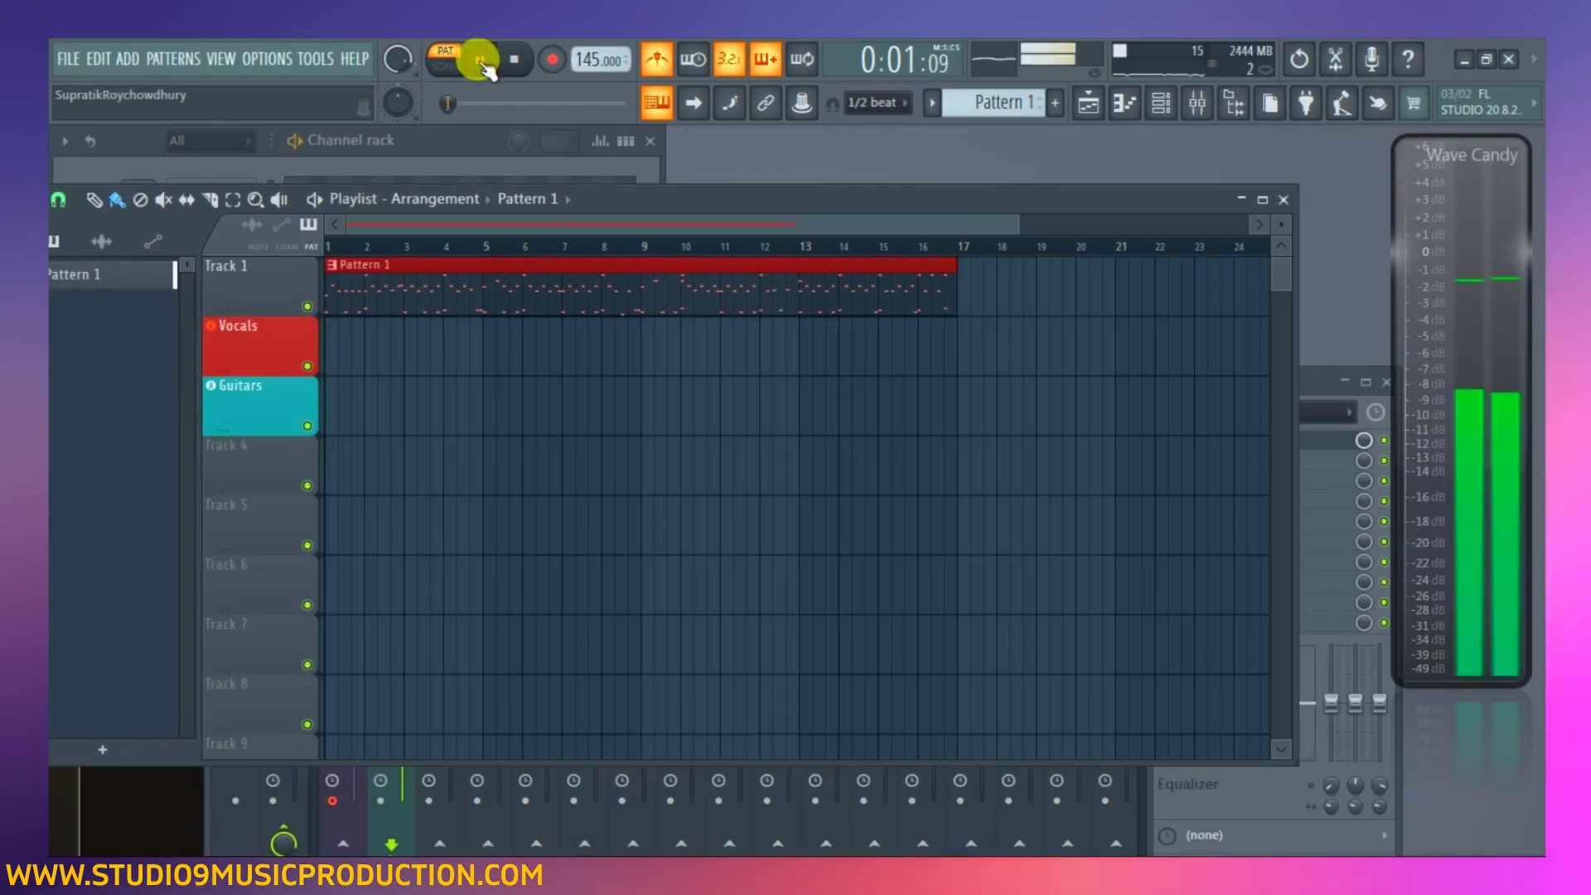
left_click(445, 62)
left_click(512, 60)
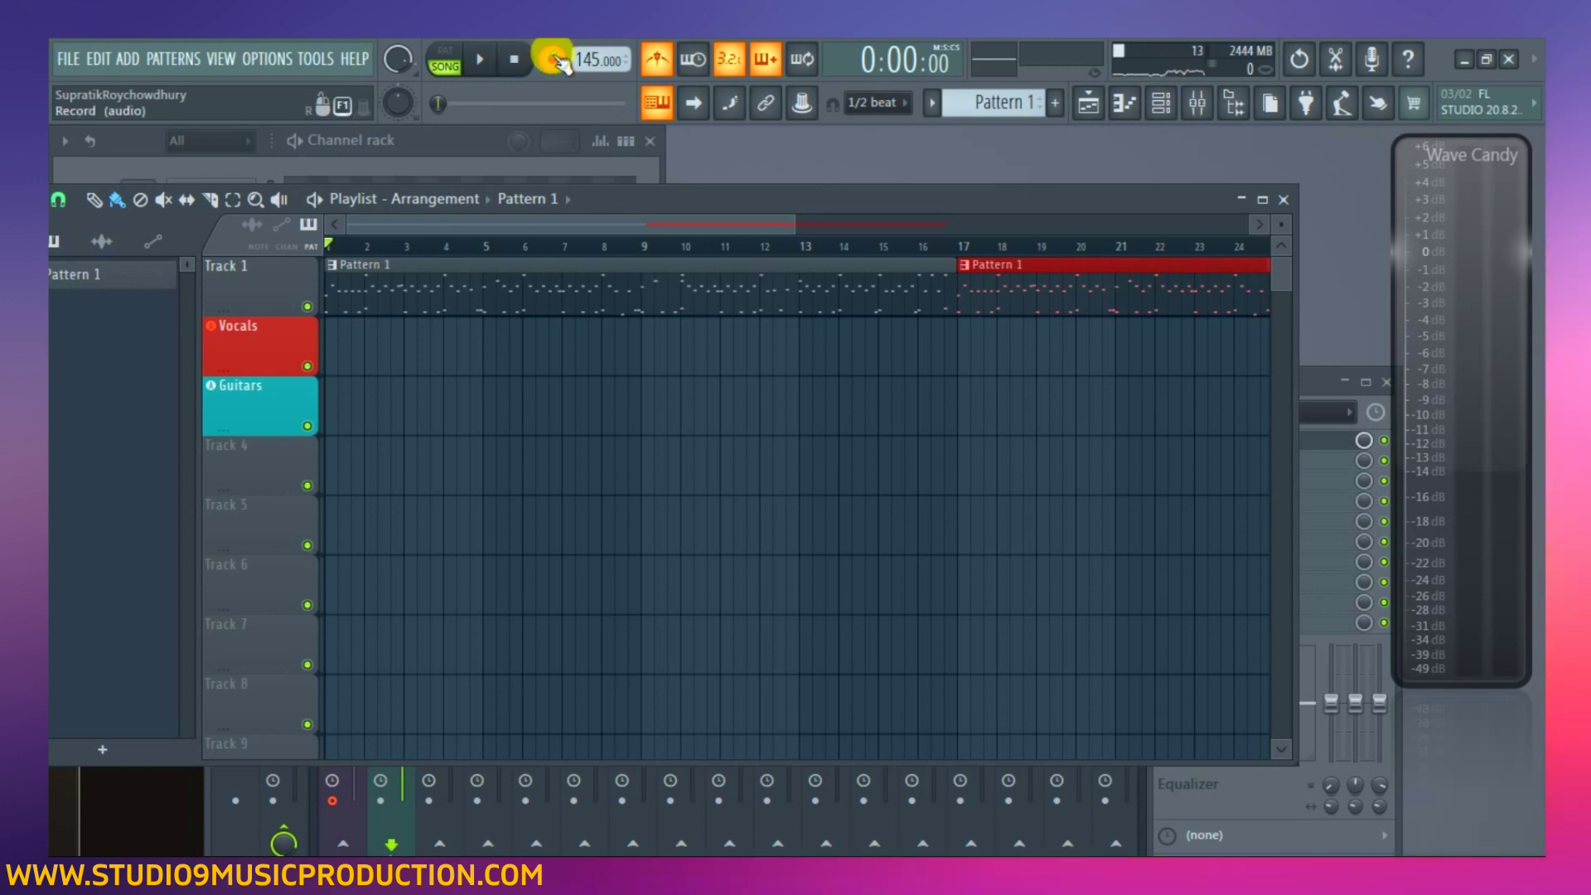
Record the armed Vocals and Guitars tracks into the playlist alongside Pattern 1, and stop after about 25 bars.
left_click(553, 60)
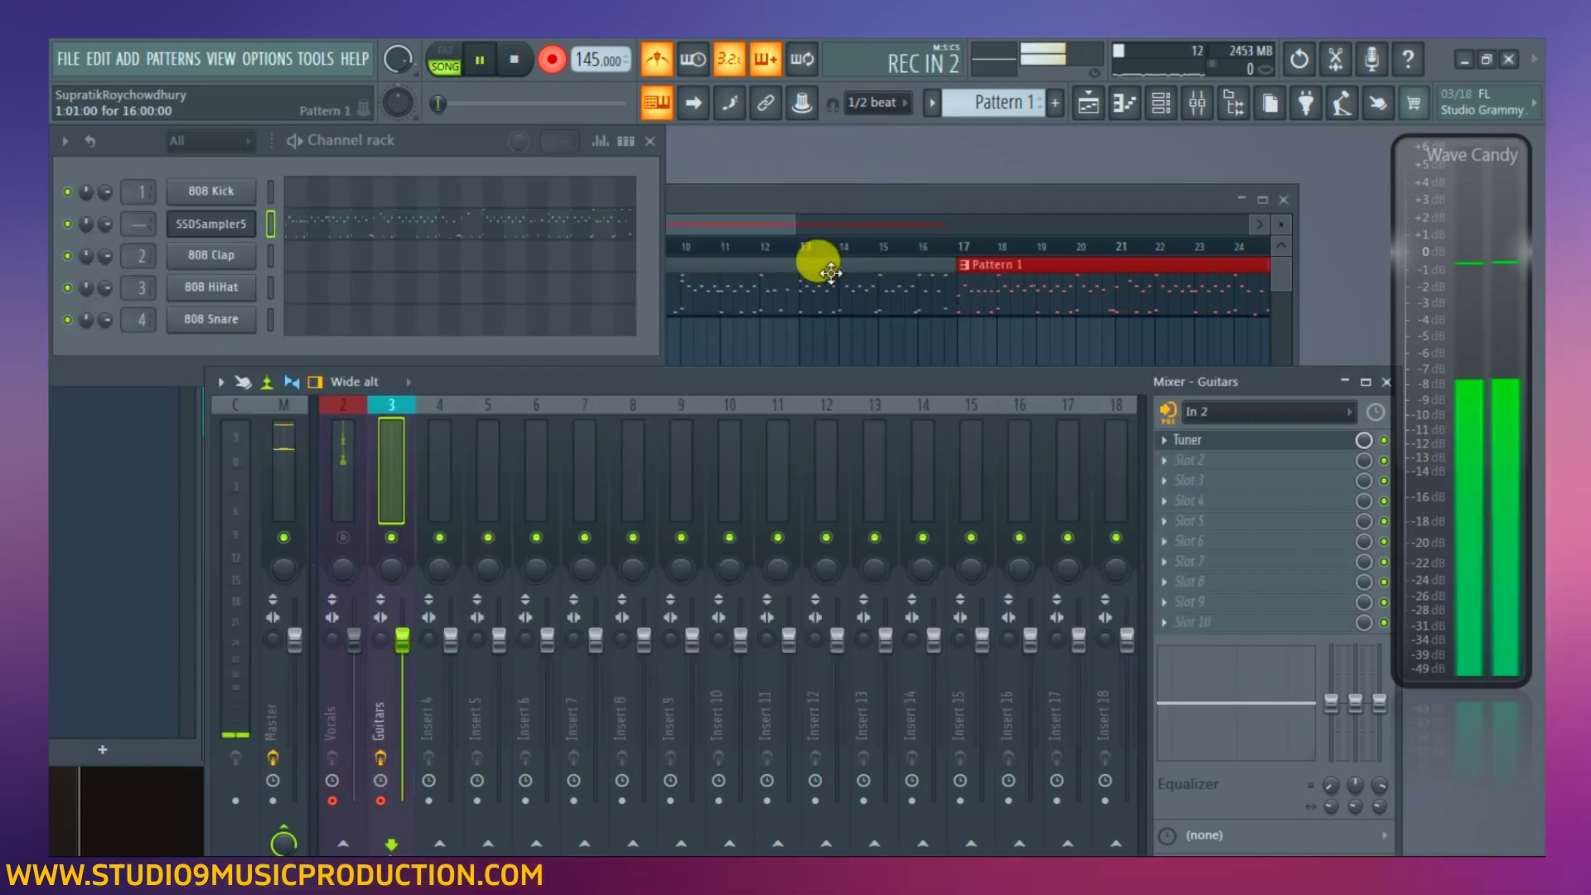
left_click(834, 206)
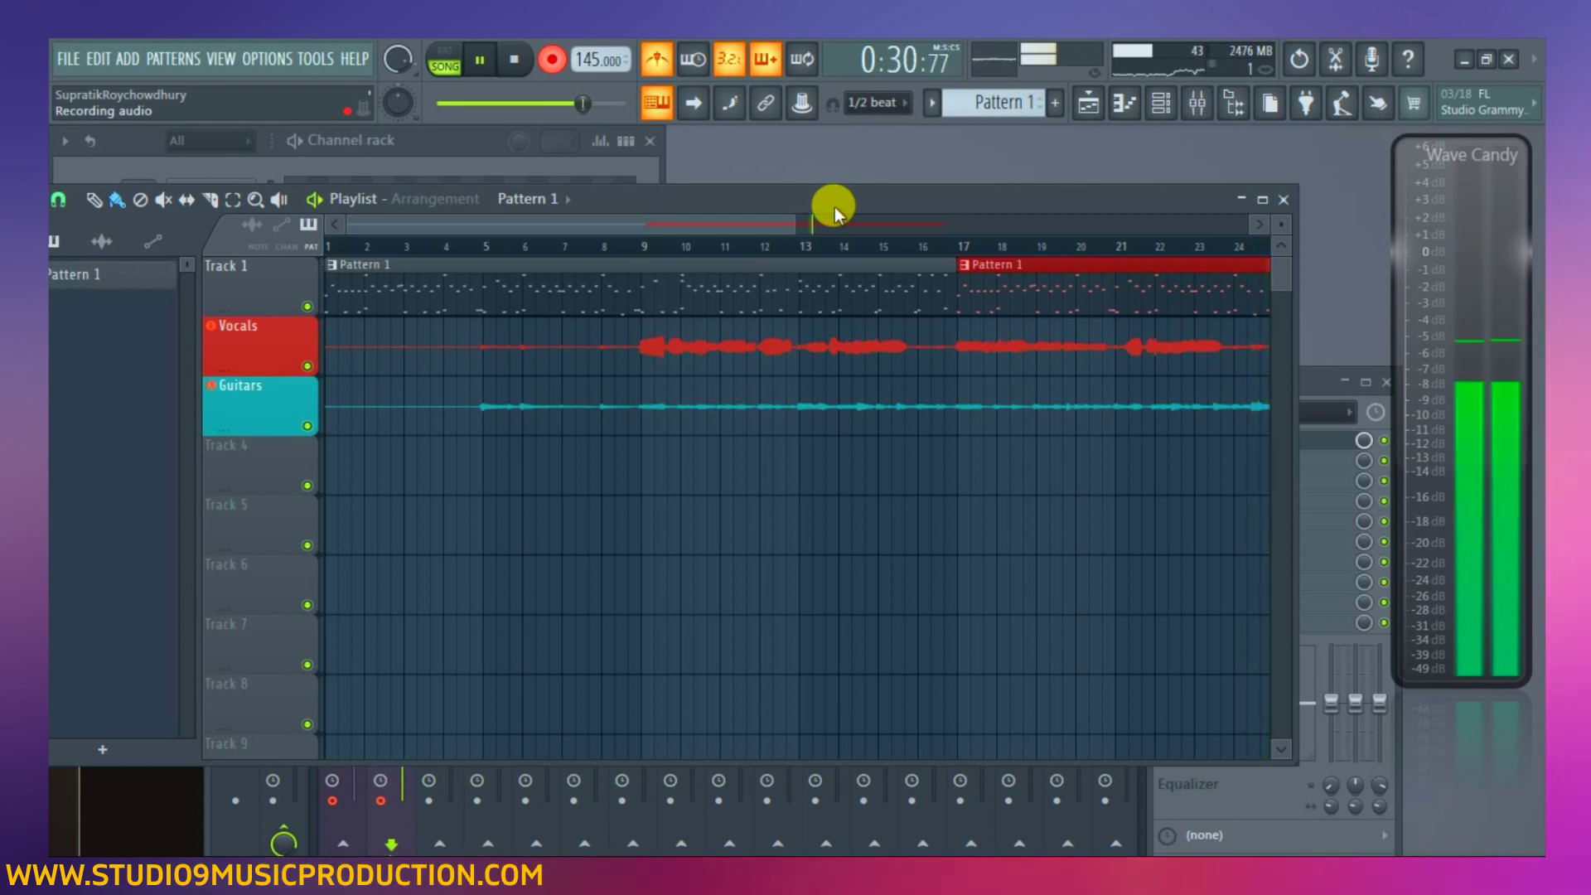
key("space")
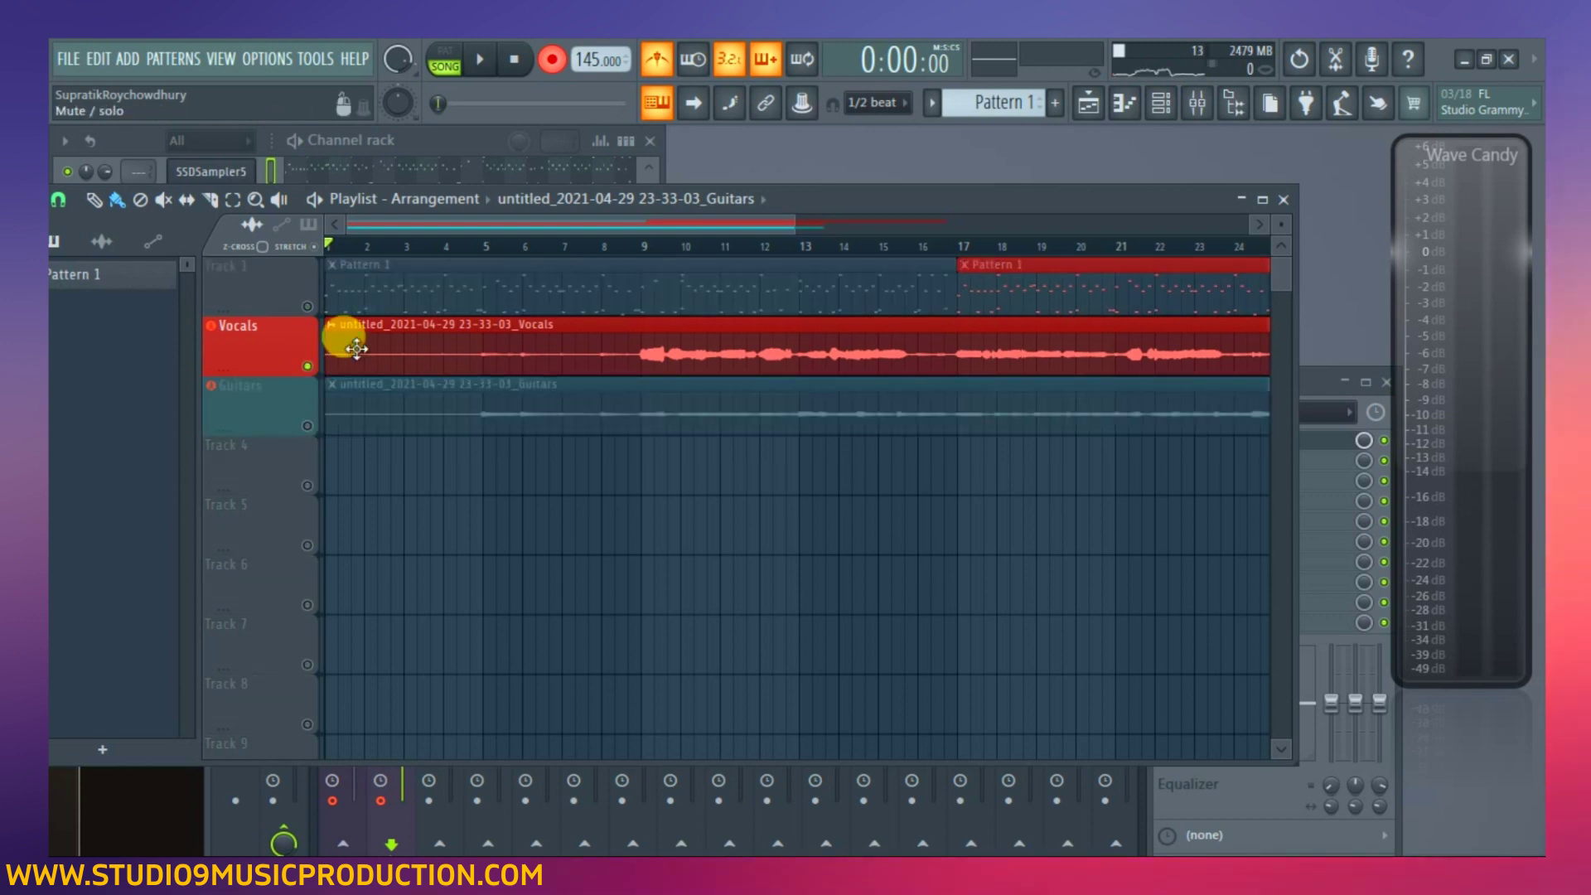
Unmute the Vocals and Guitars mixer tracks and play back the soloed vocal recording from bar 9.
left_click(1315, 381)
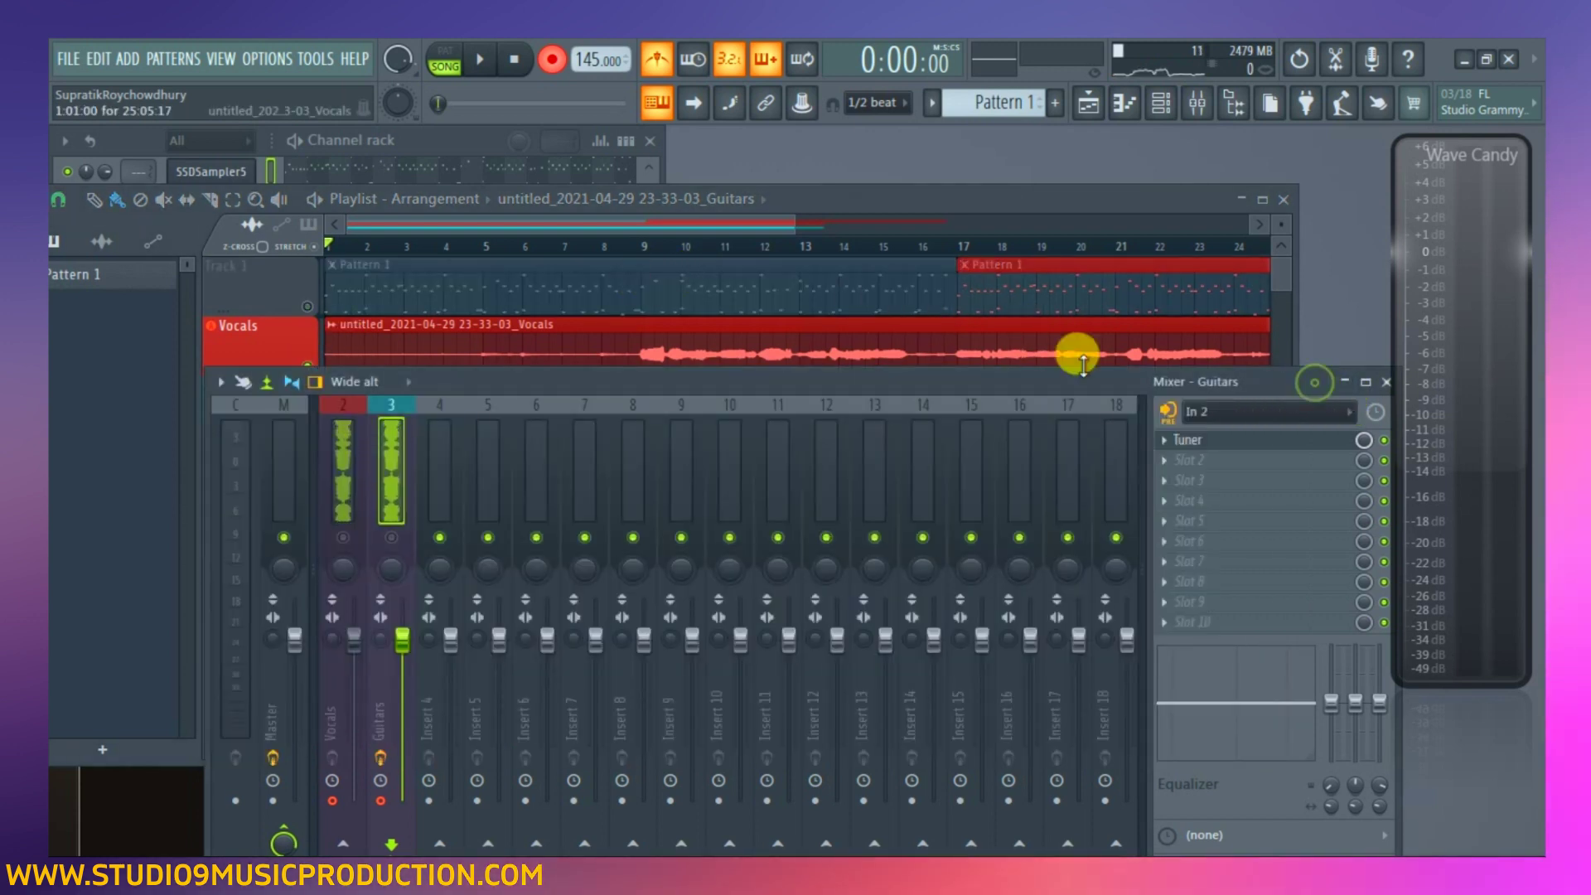
left_click(391, 539)
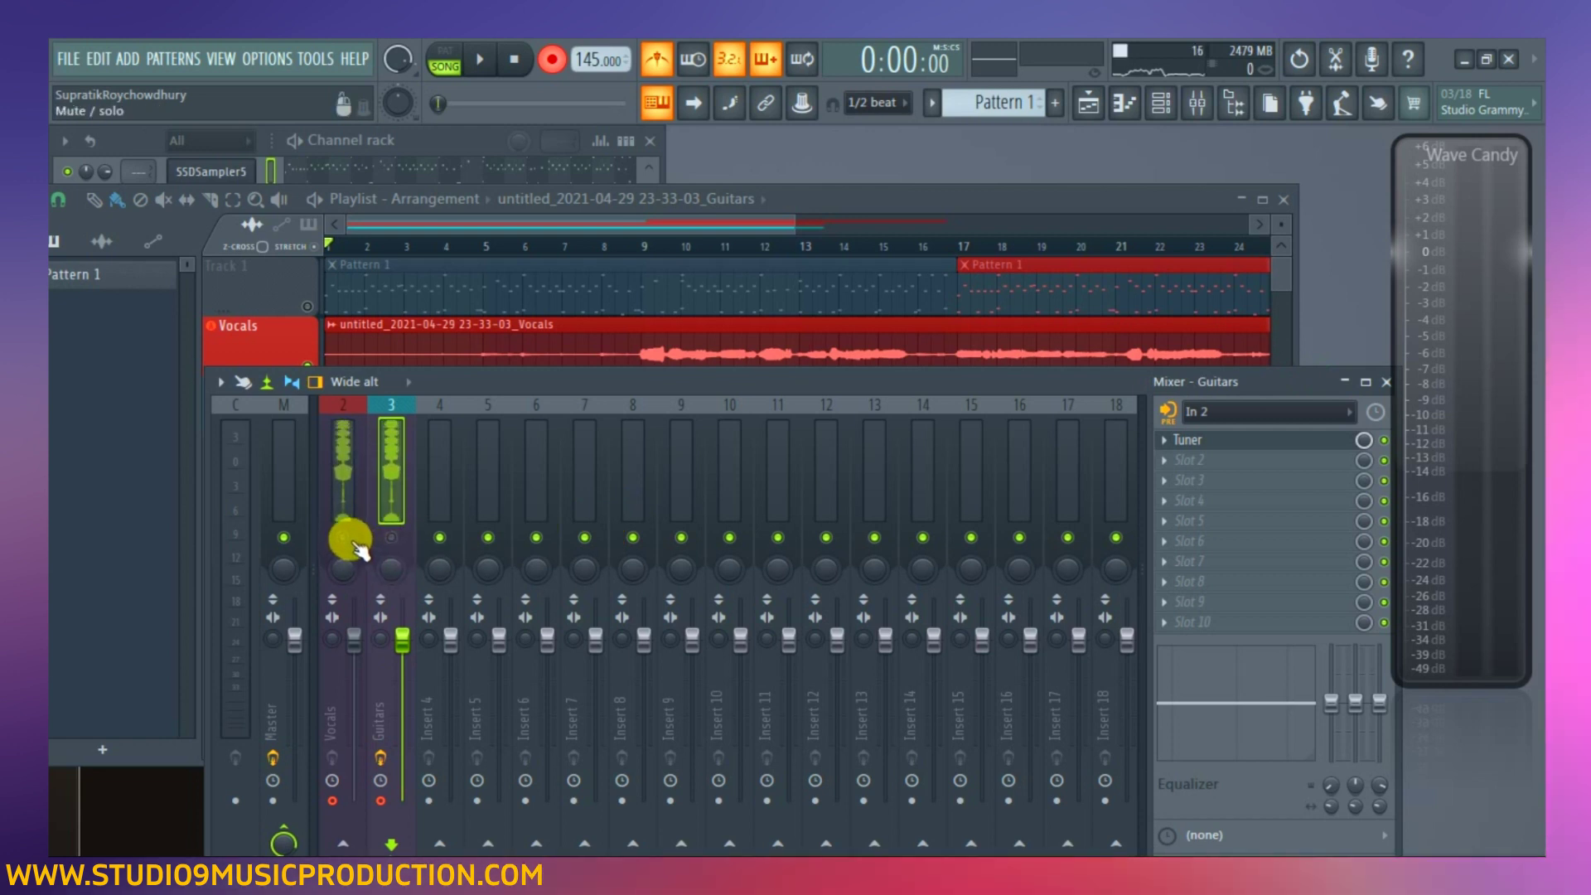
left_click(645, 249)
key("space")
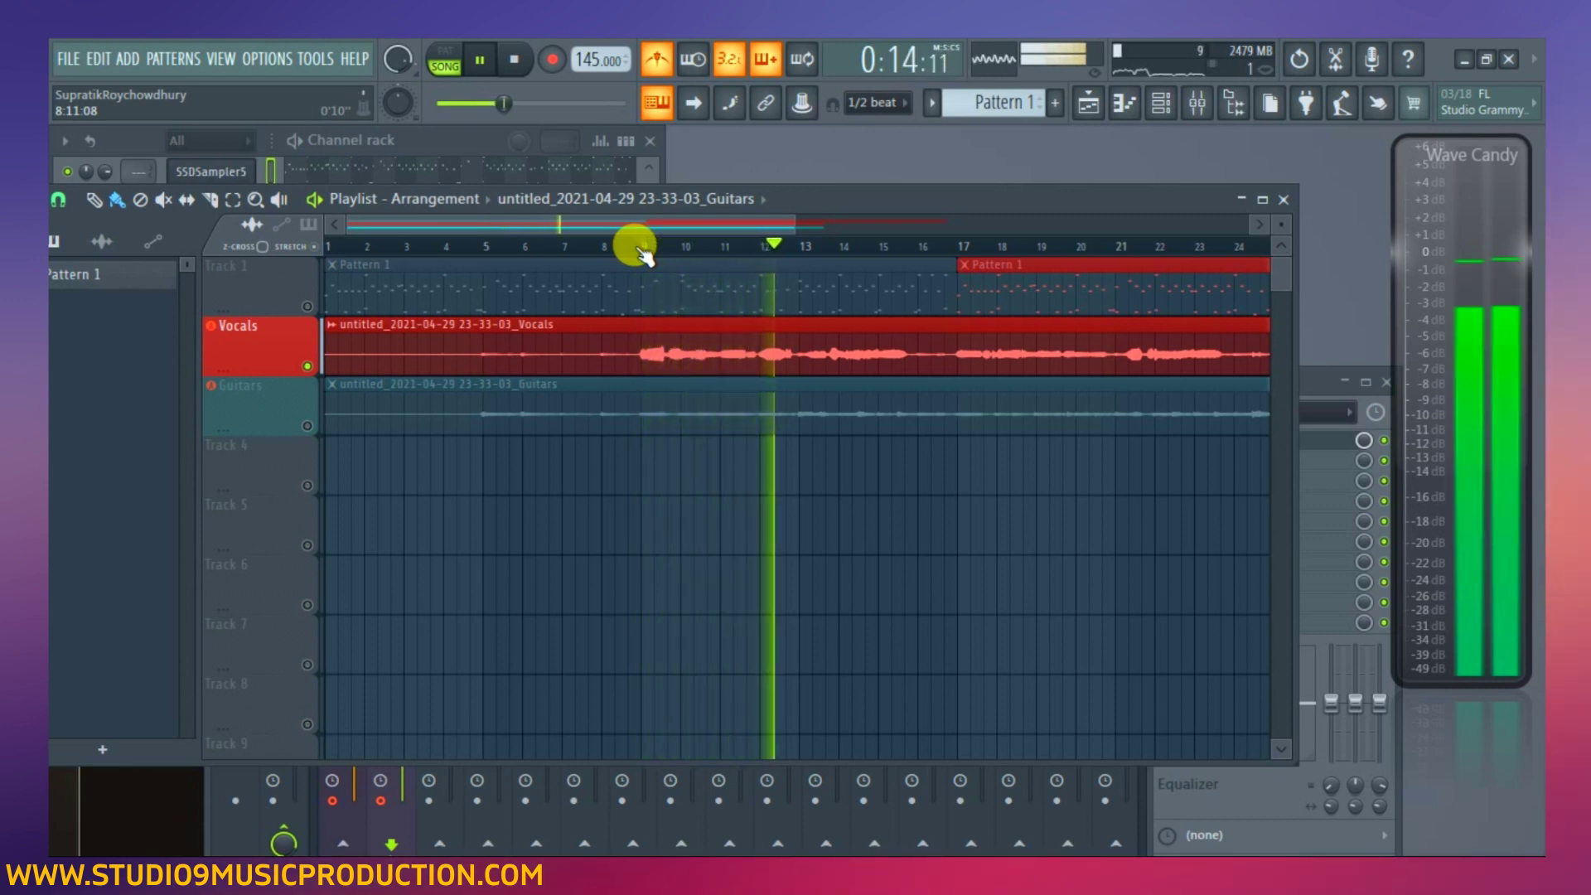
key("space")
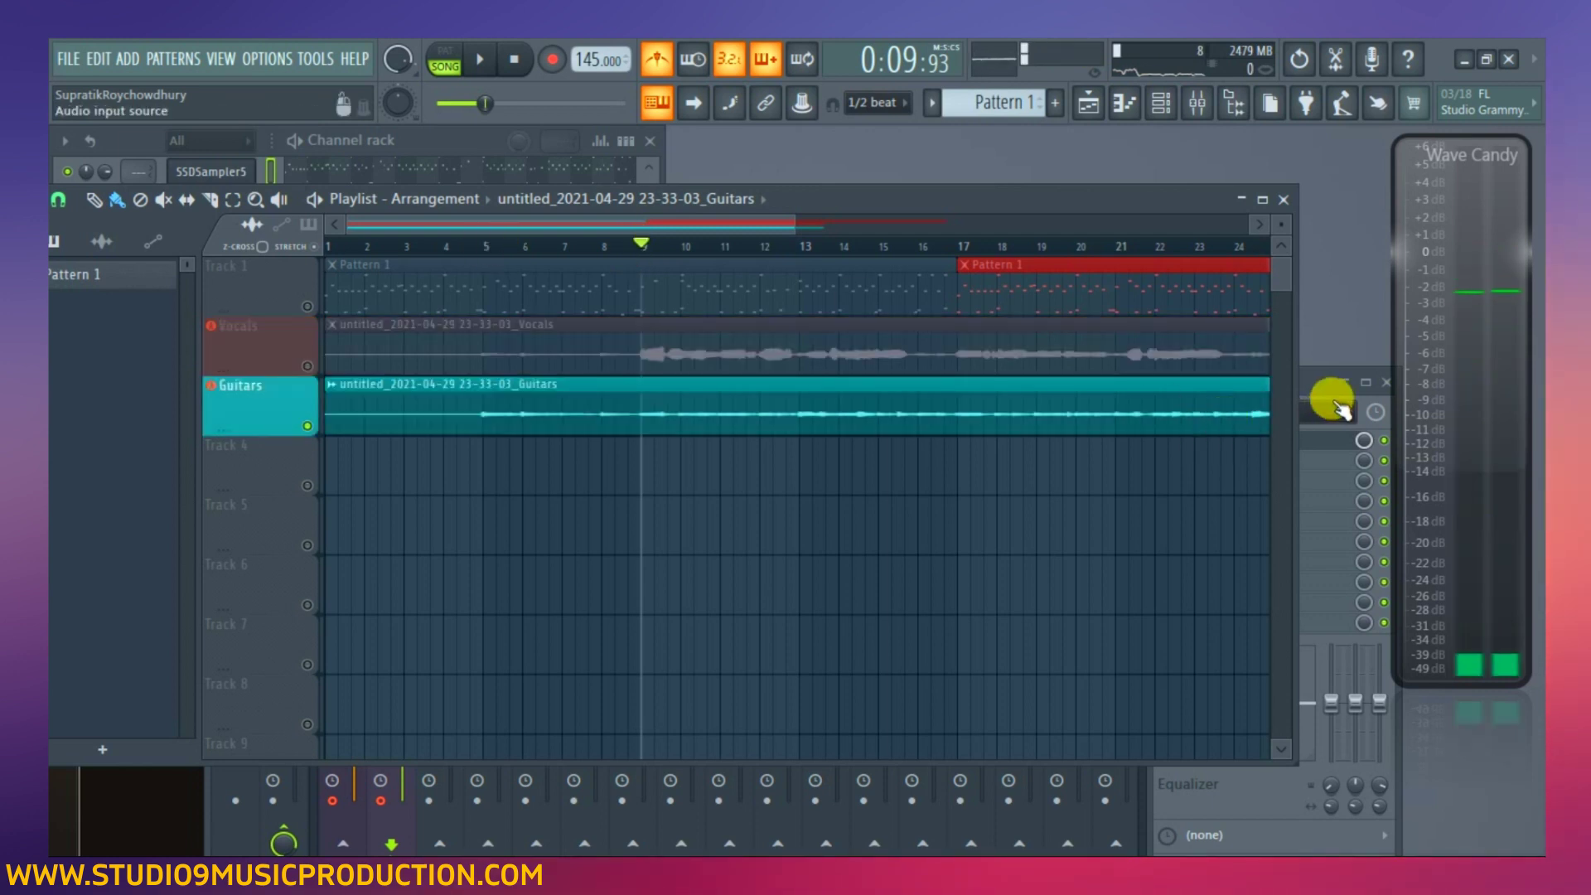
Listen to the soloed guitar recording and to the full arrangement of drums, vocals and guitars, and pause playback.
left_click(1309, 382)
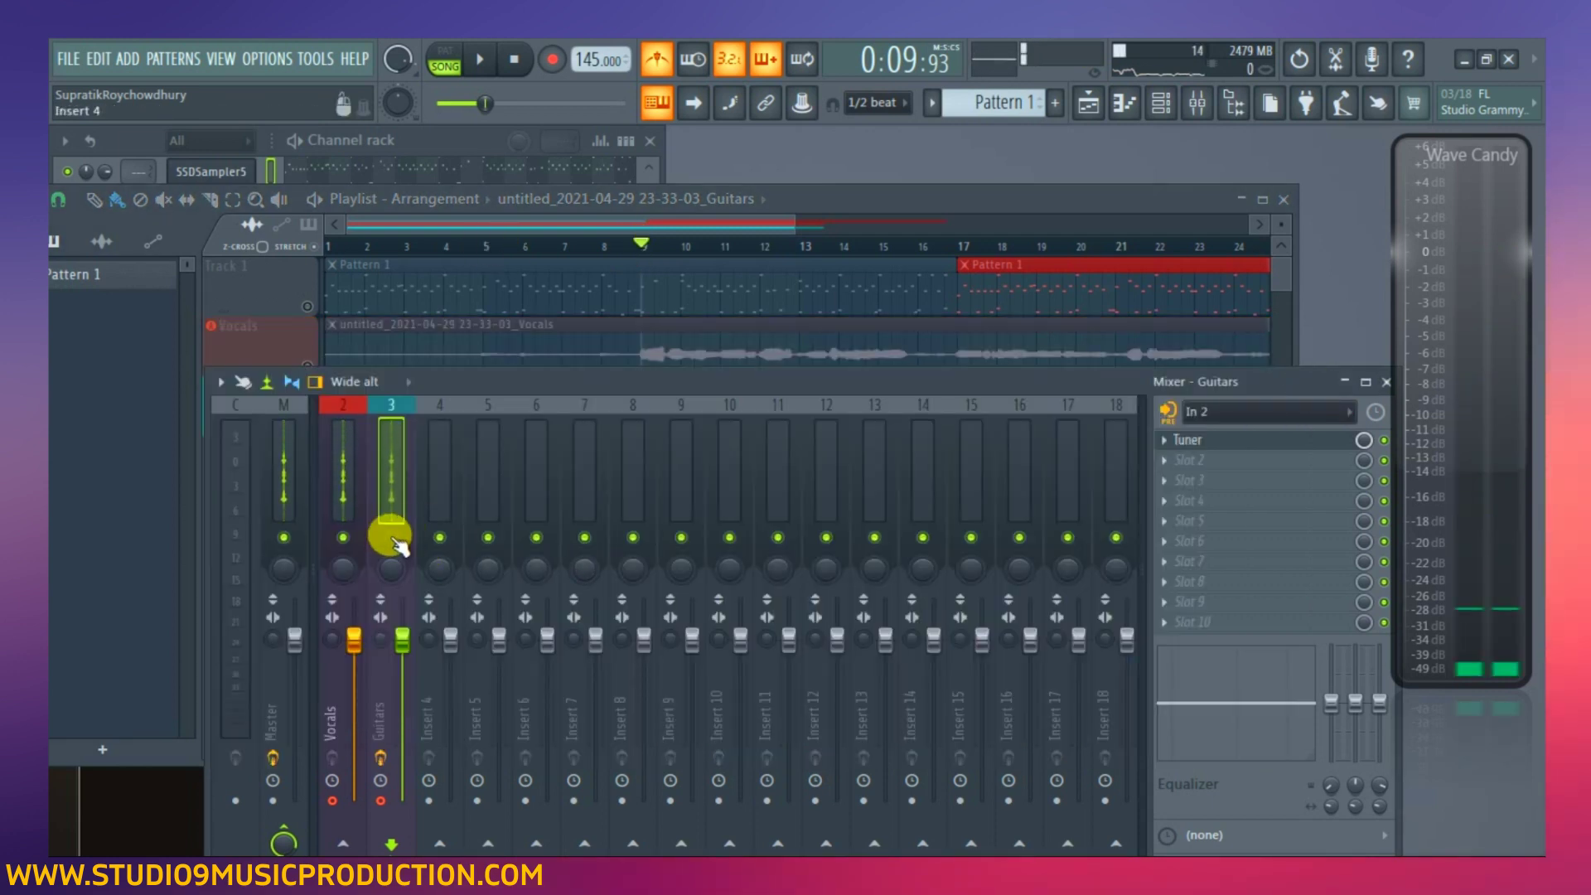
key("space")
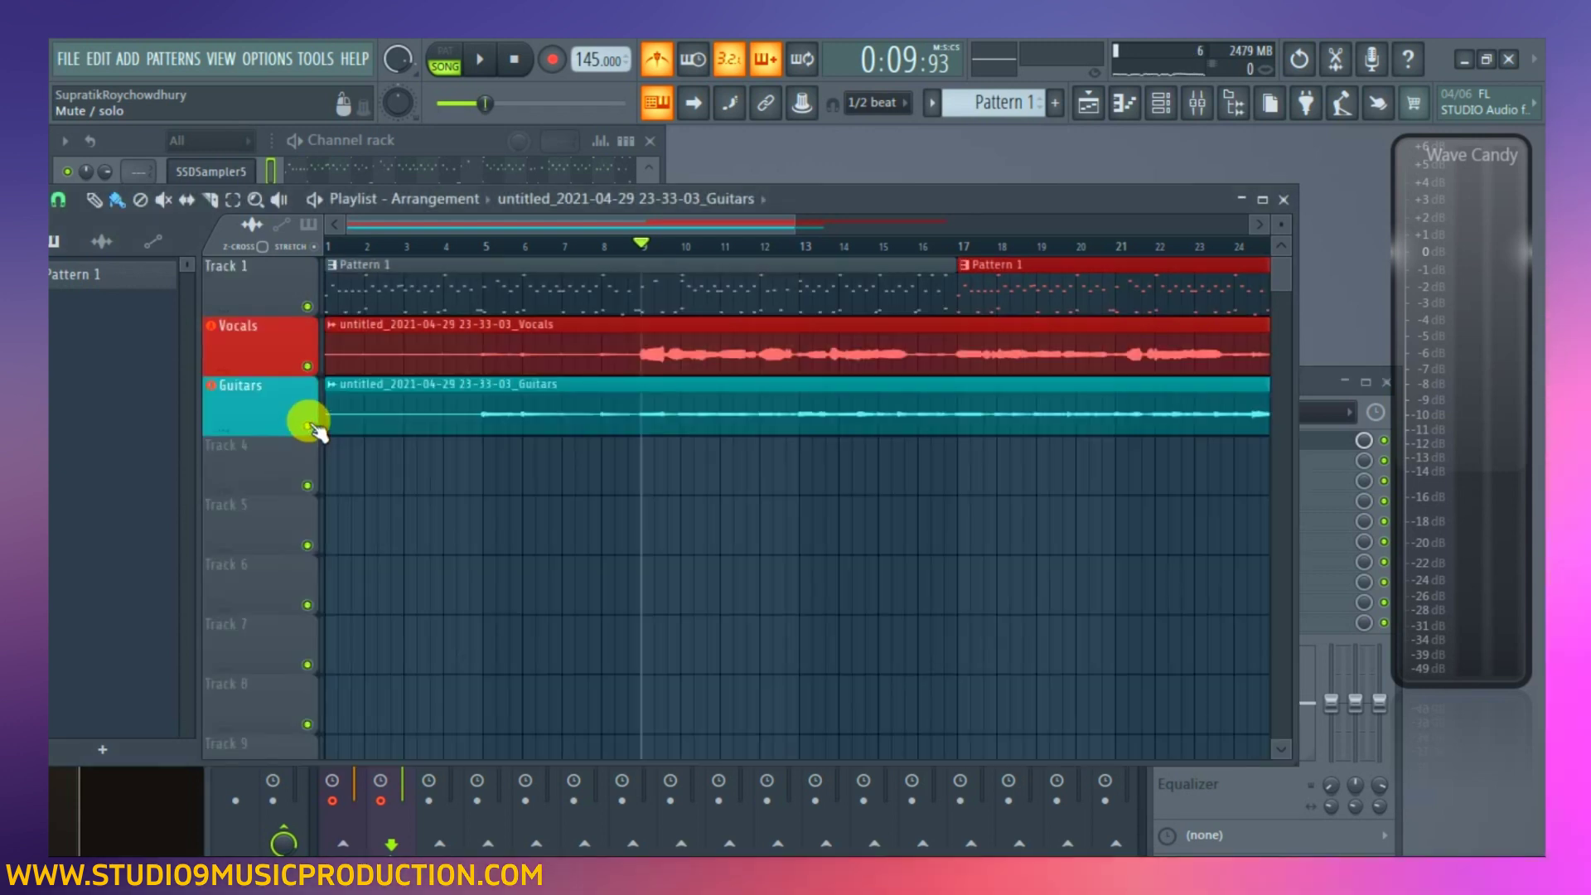
key("space")
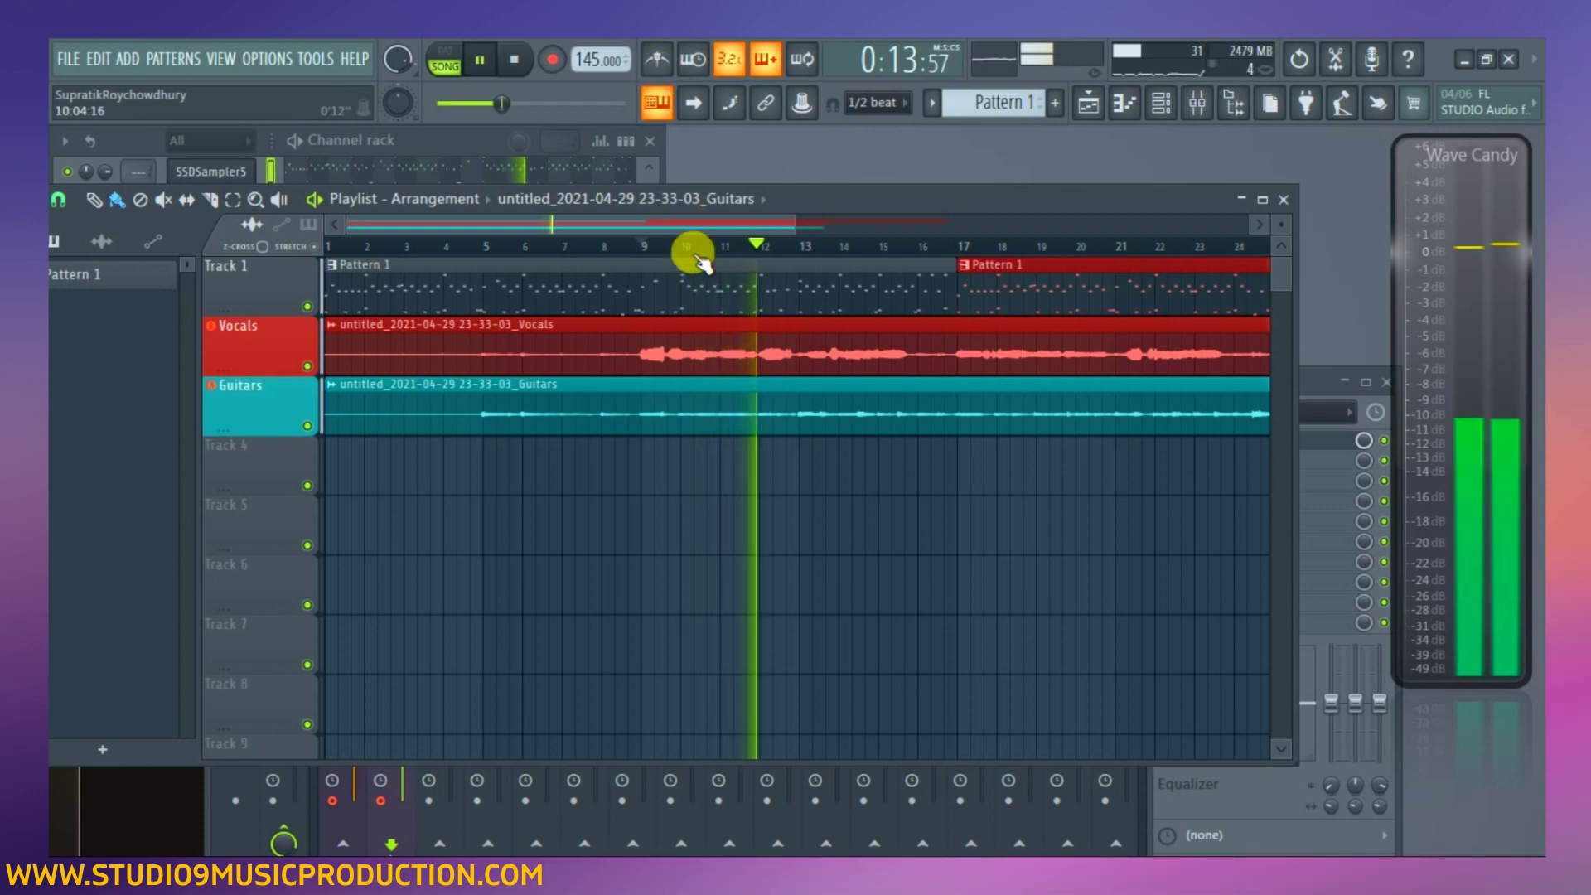
left_click(455, 141)
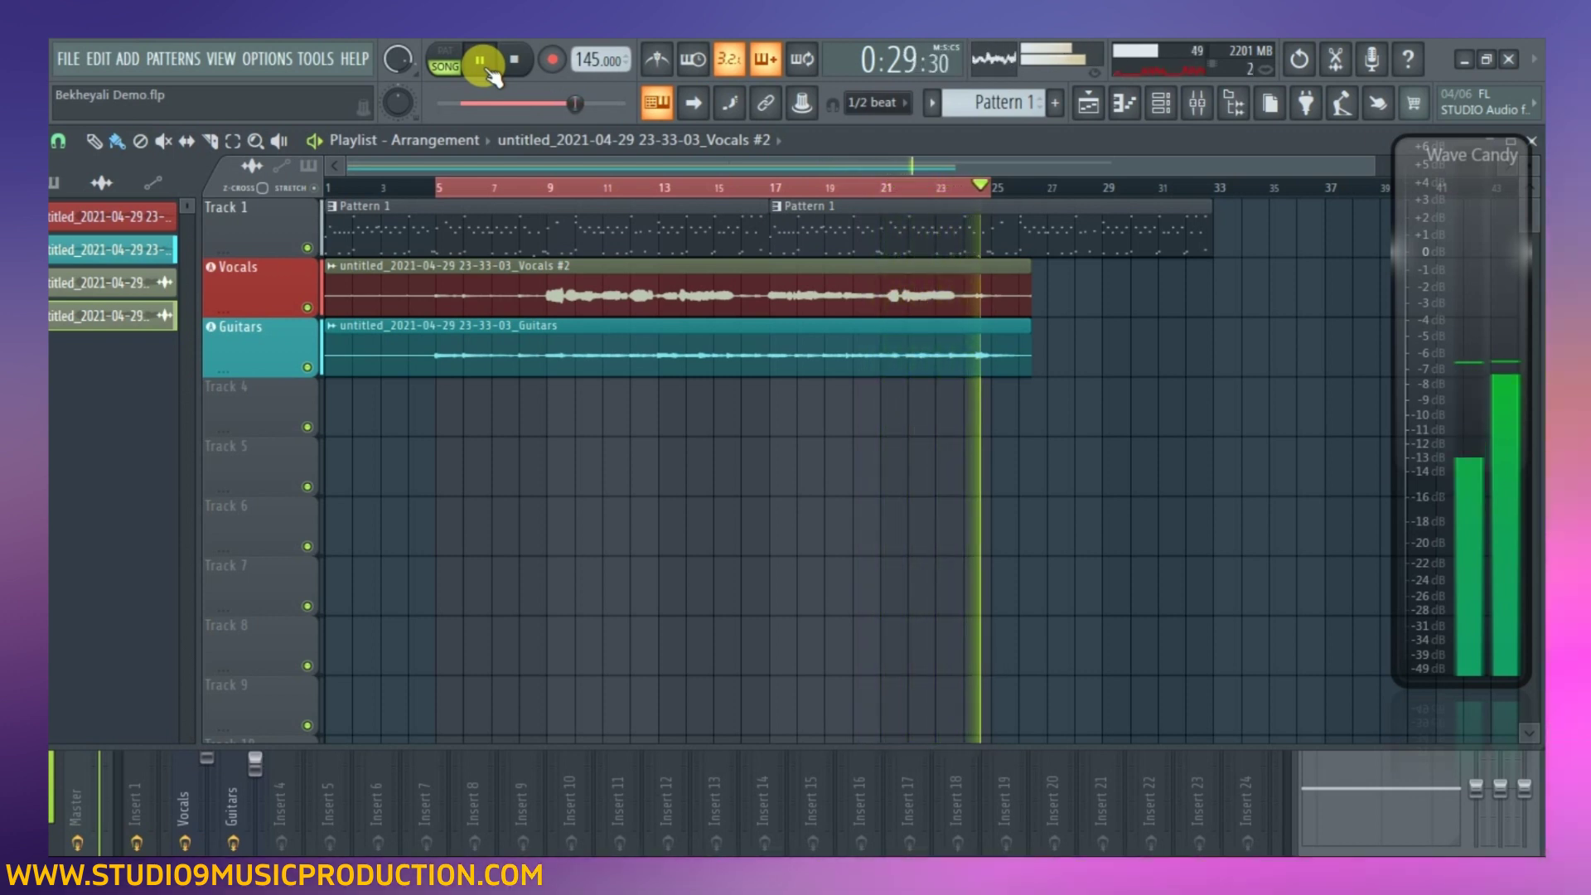
left_click(487, 70)
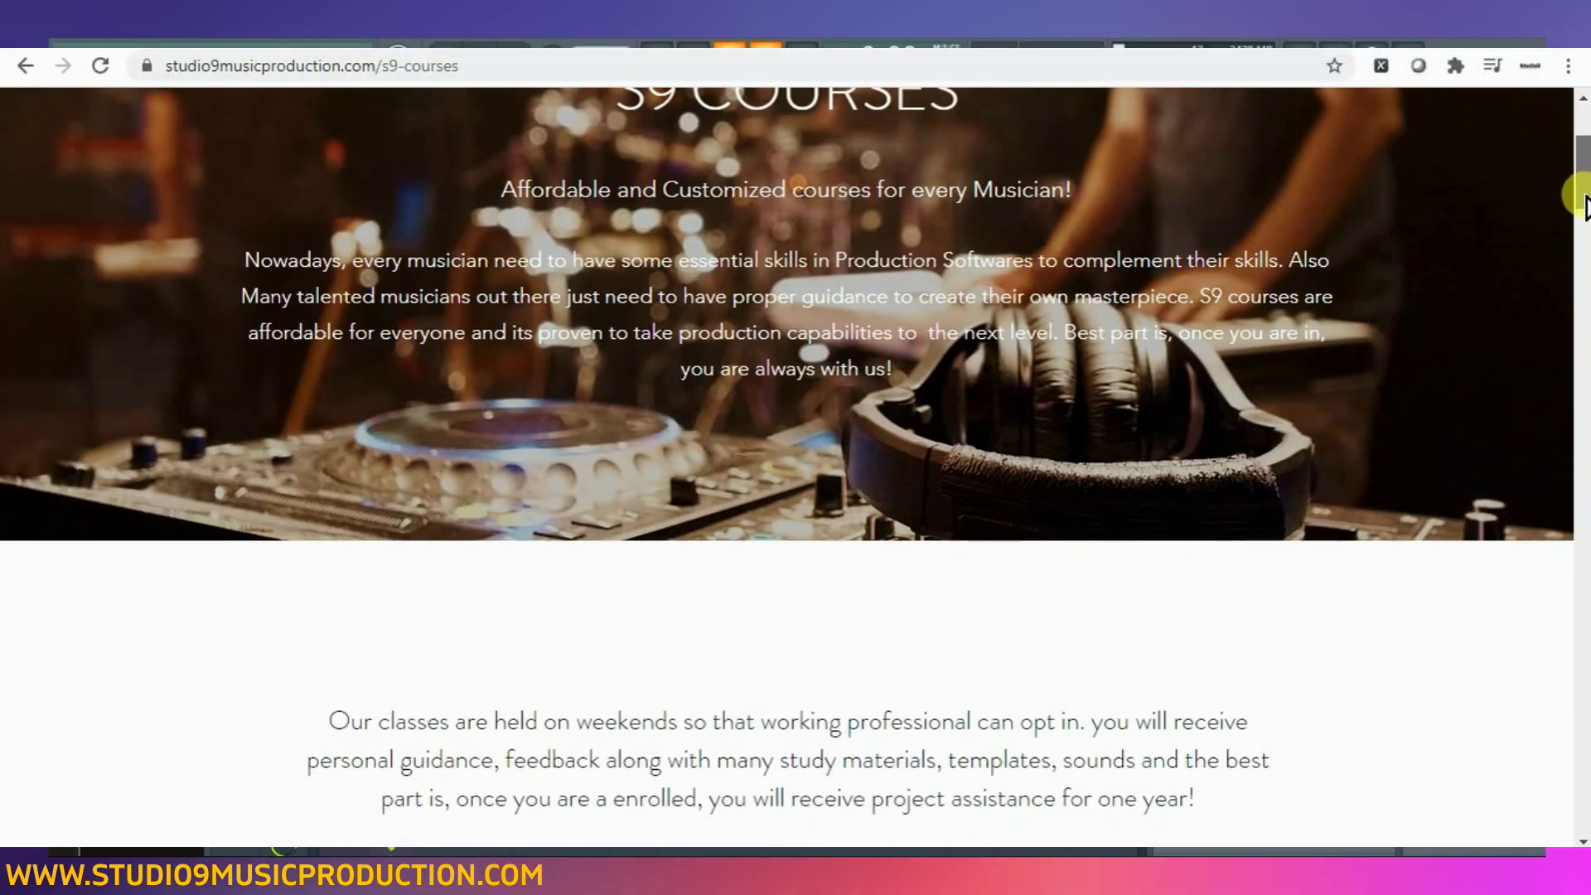
left_click_drag(1586, 195, 1579, 356)
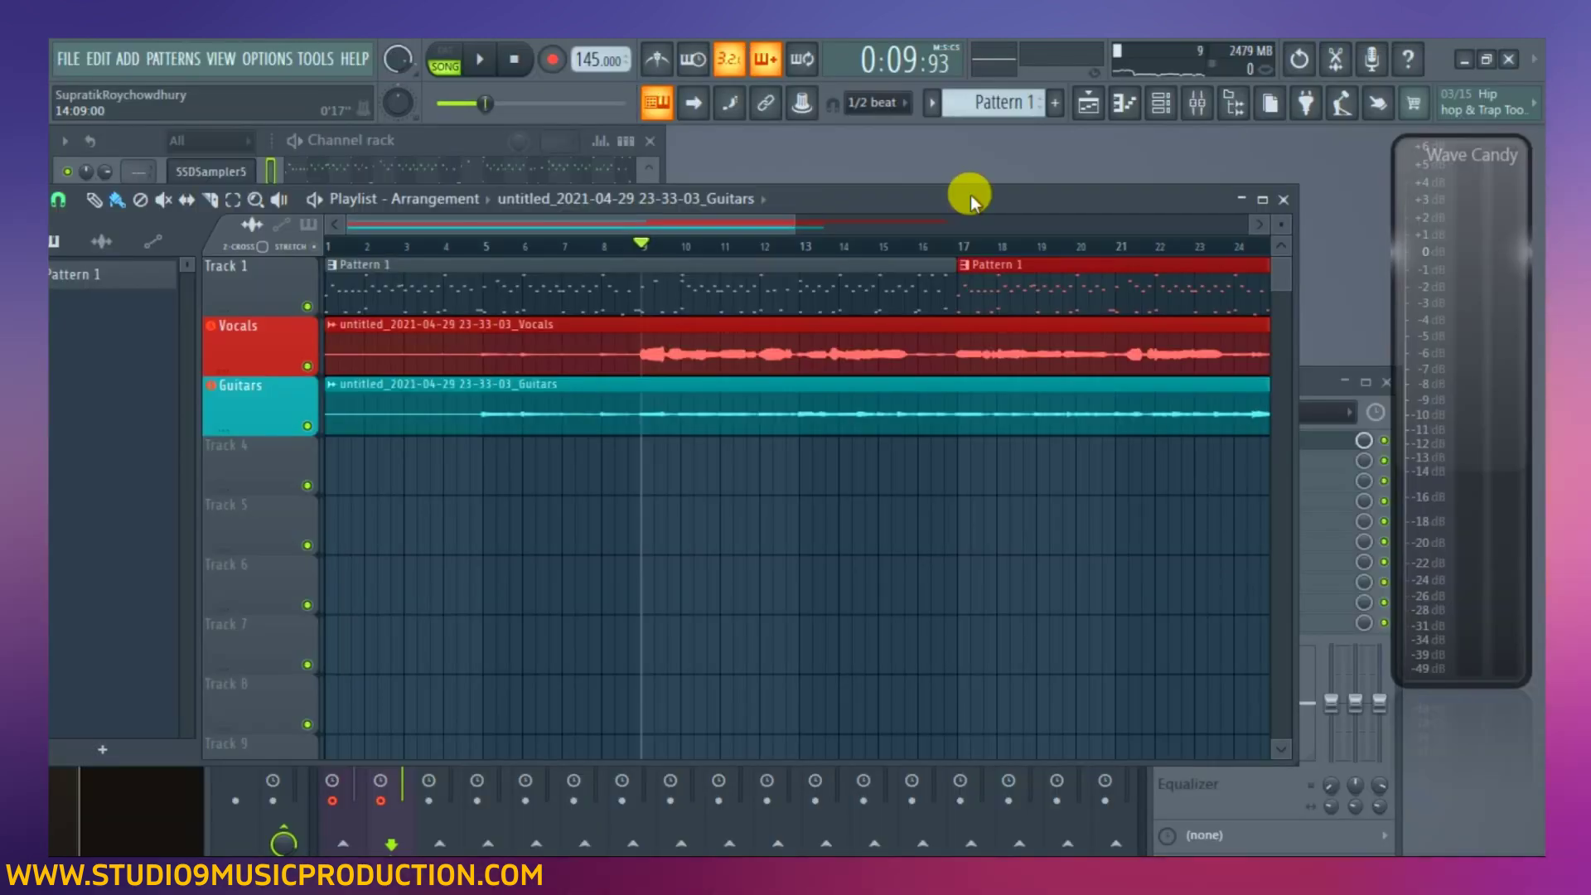